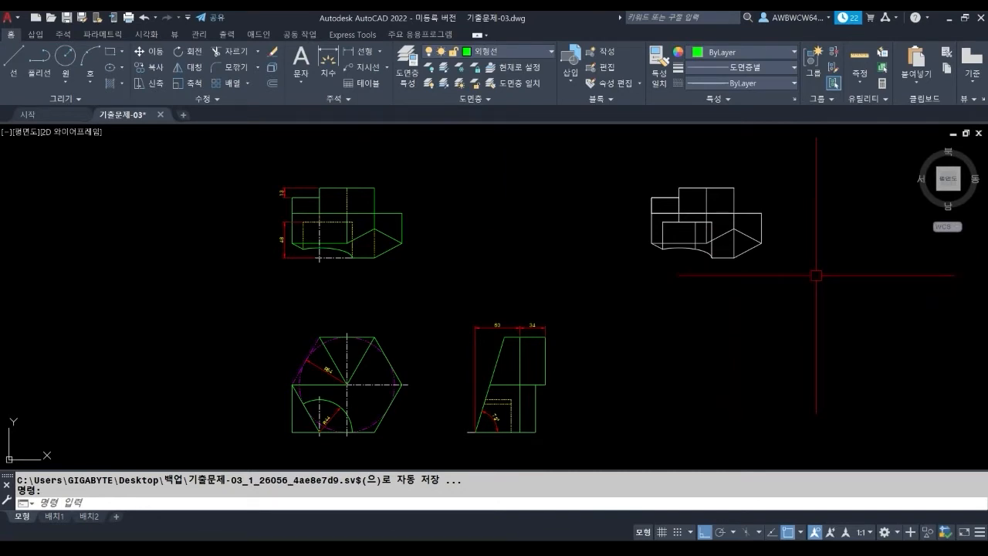
left_click(706, 211)
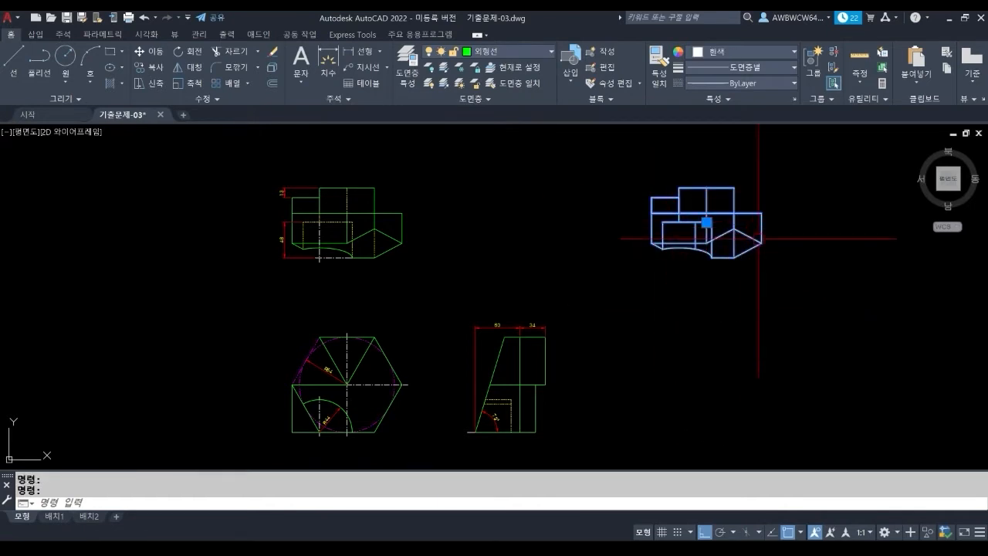
mouse_move(759, 239)
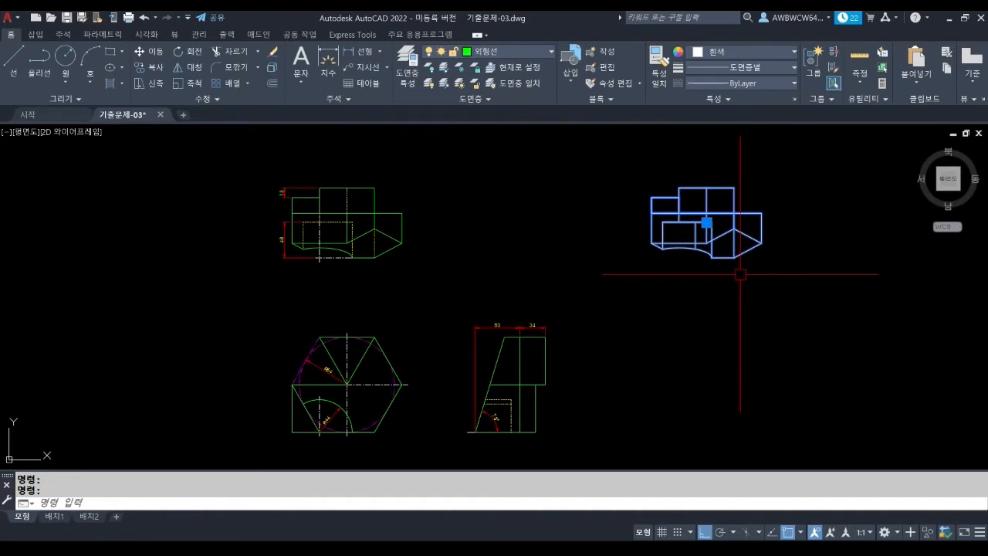
key("Escape")
key("Escape")
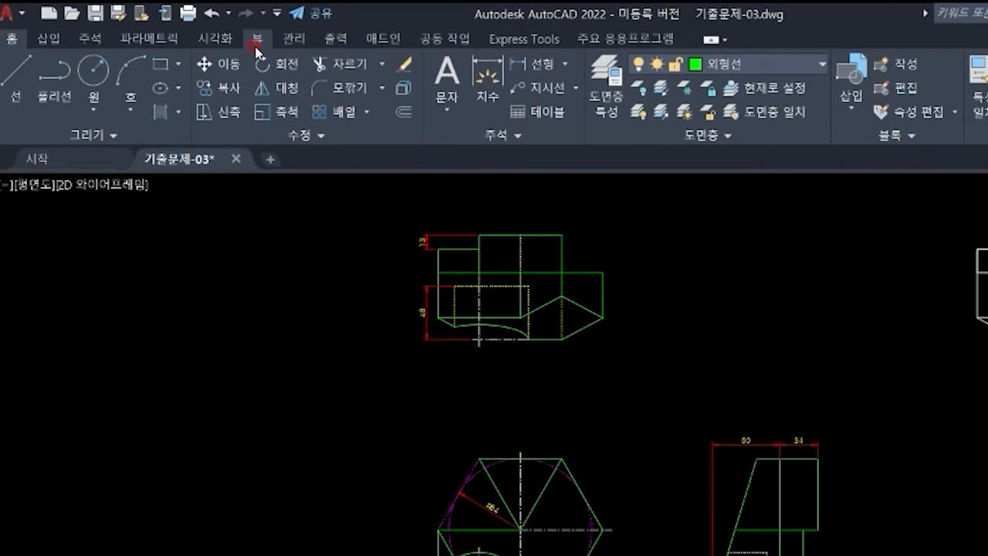
- Switch from the plan view to the southeast isometric view and examine the white wireframe solid close up
left_click(257, 41)
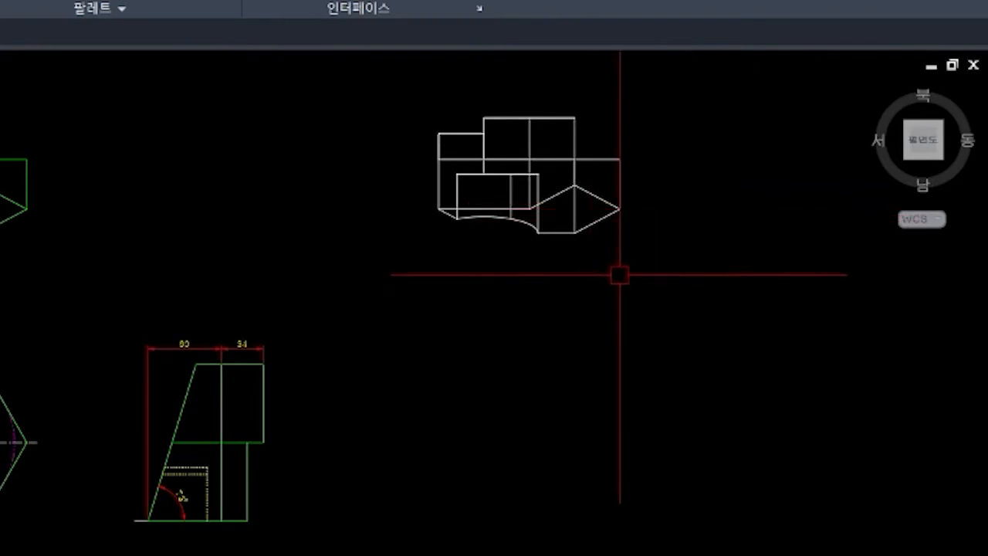
left_click(904, 142)
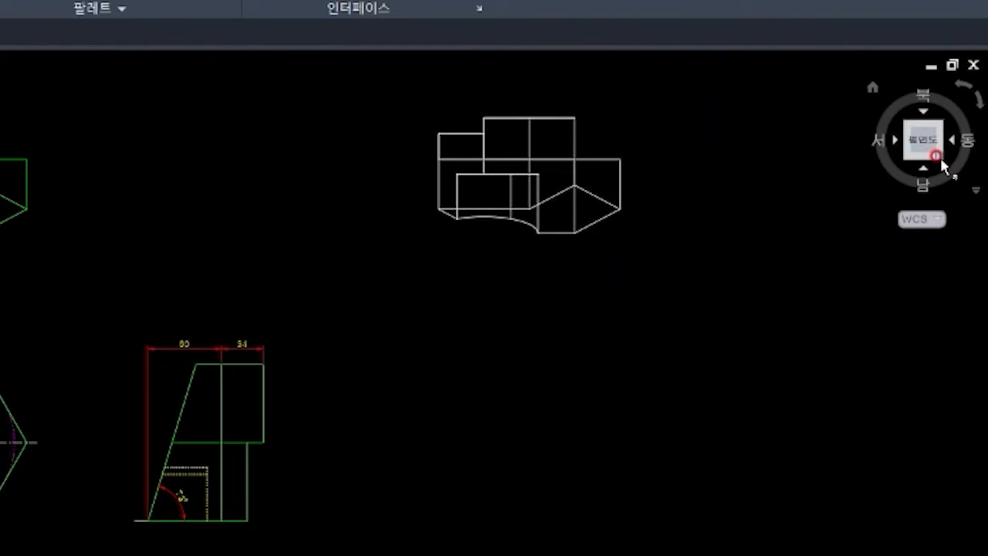
left_click(940, 155)
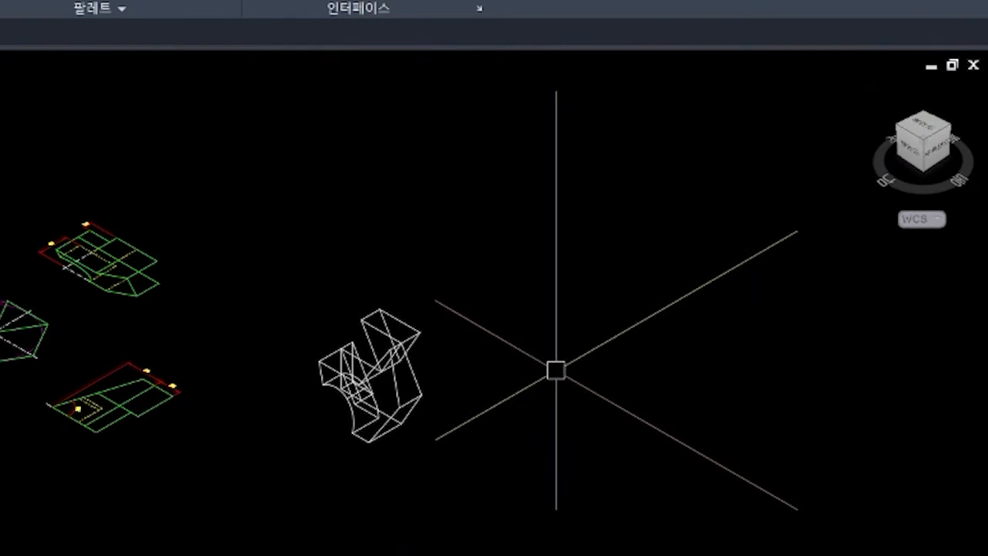
scroll(452, 432, "up", 2)
middle_click_drag(452, 432, 505, 485)
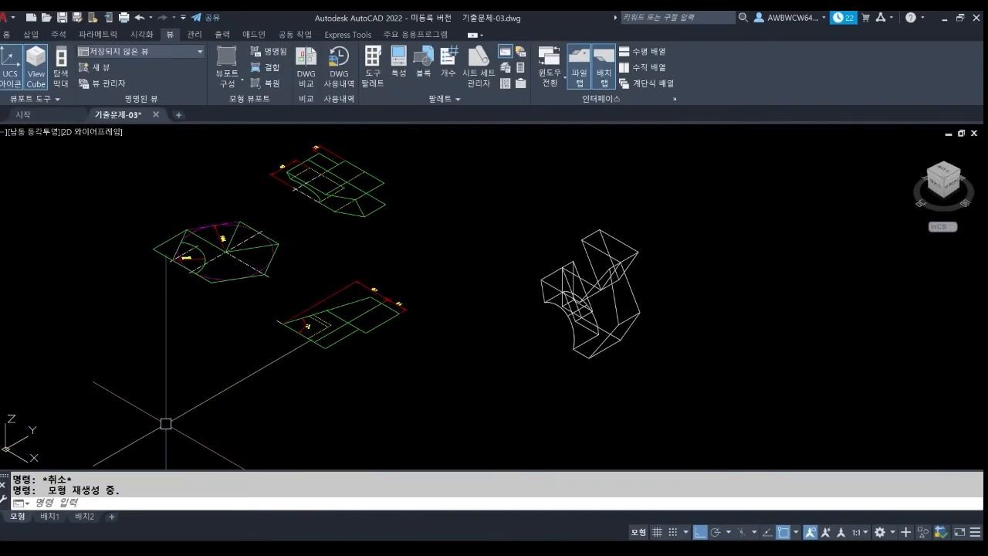
scroll(695, 286, "up", 3)
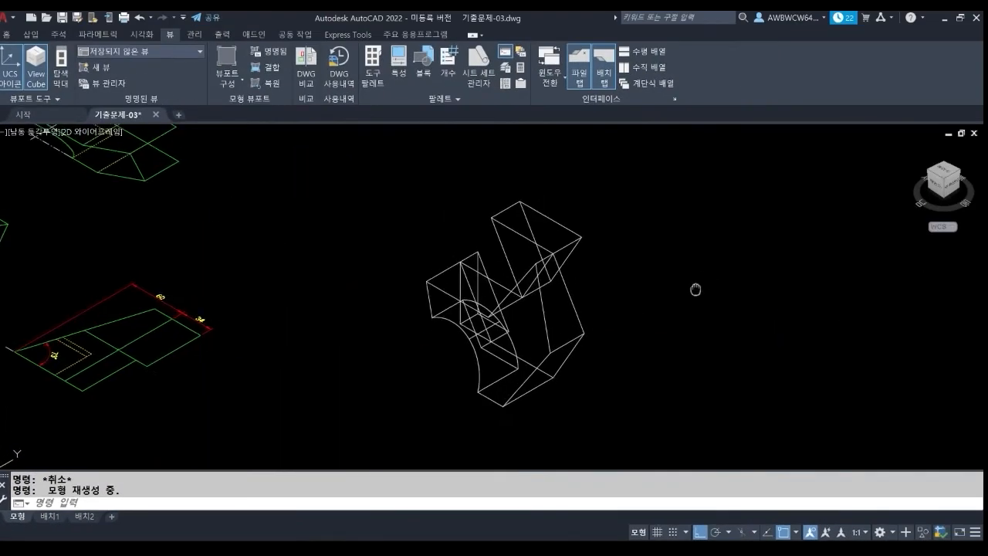
mouse_move(574, 353)
middle_mouse_down()
mouse_move(695, 356)
mouse_move(541, 353)
middle_mouse_up()
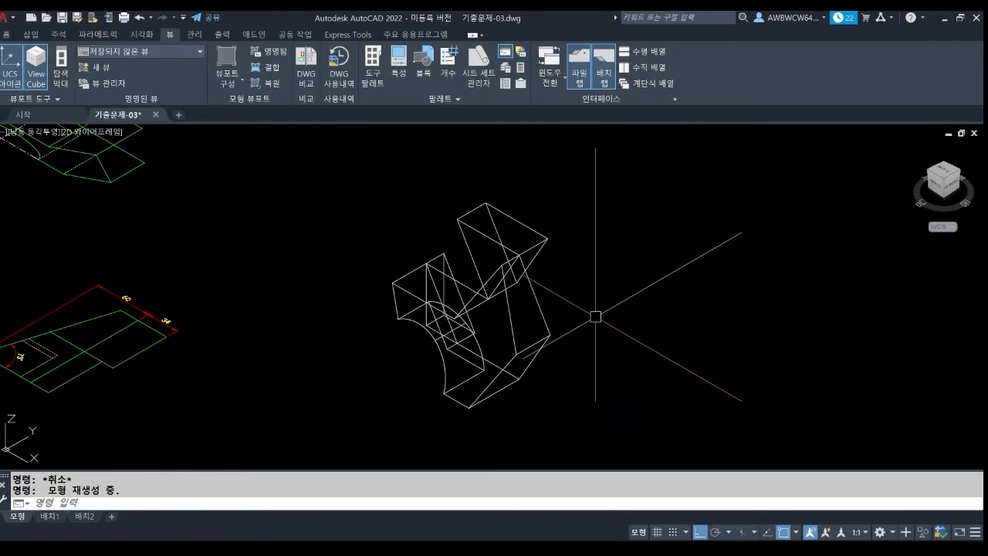
scroll(530, 306, "up", 2)
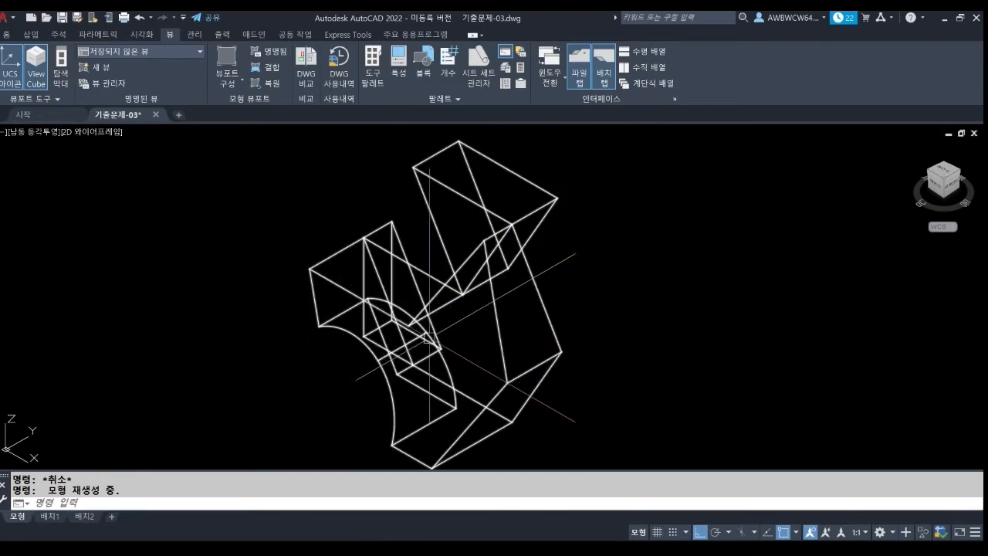
scroll(555, 317, "down", 2)
middle_click_drag(554, 317, 535, 306)
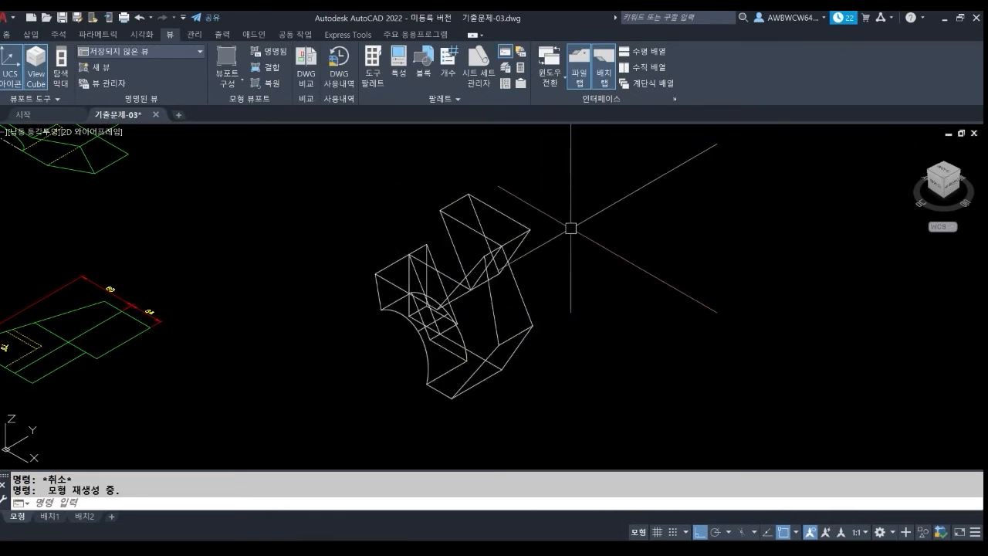
- Apply the Conceptual (개념) visual style to the viewport and dismiss the 3D display performance notice
right_click(733, 81)
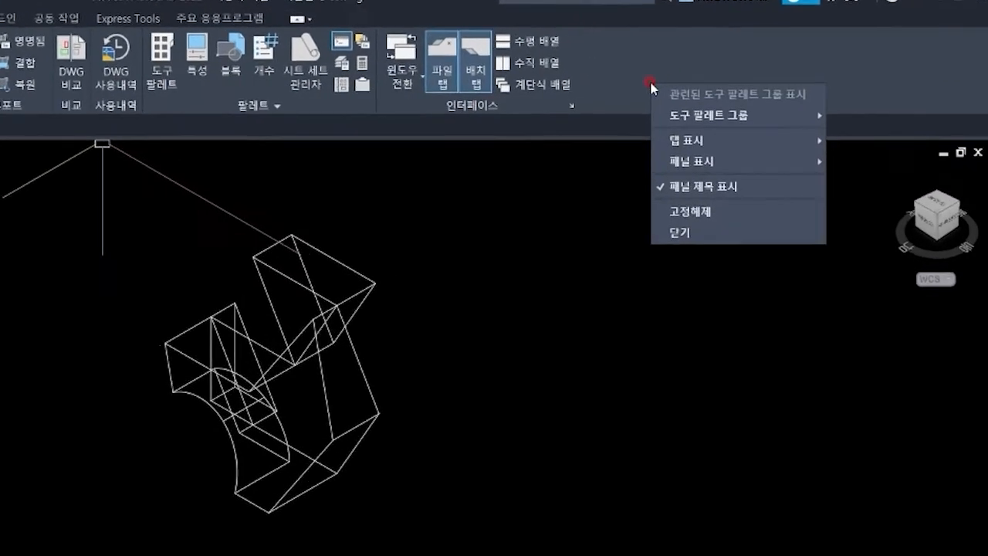
mouse_move(697, 142)
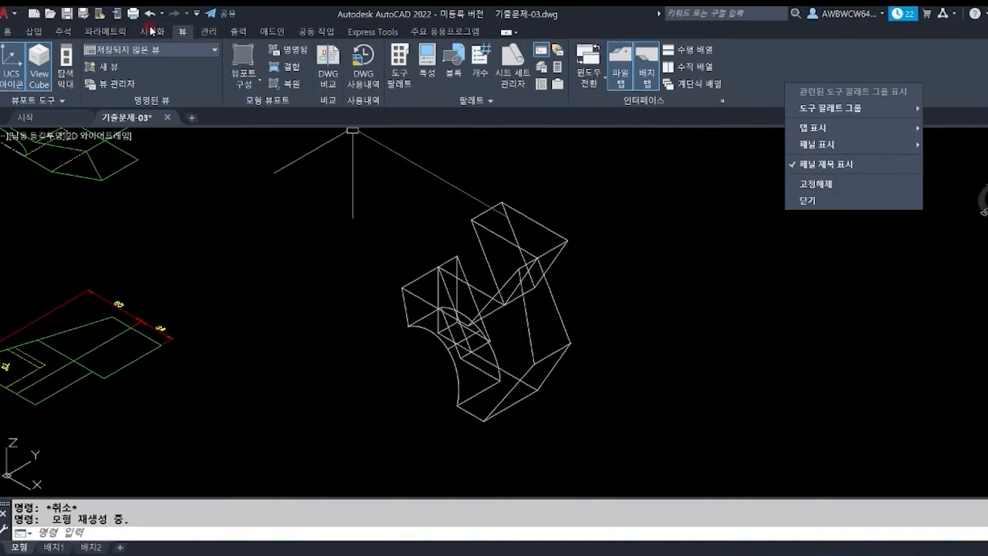
left_click(152, 30)
left_click(151, 30)
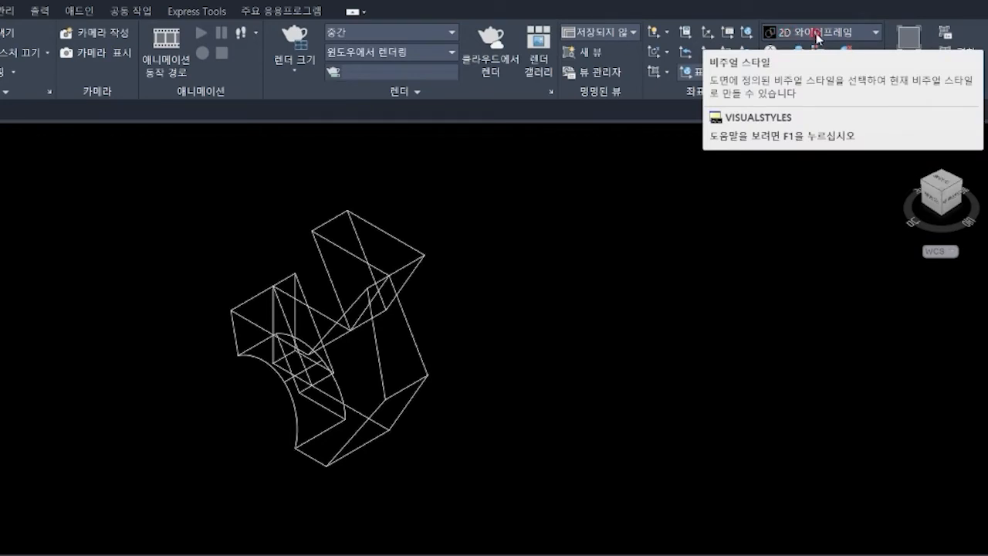
left_click(877, 34)
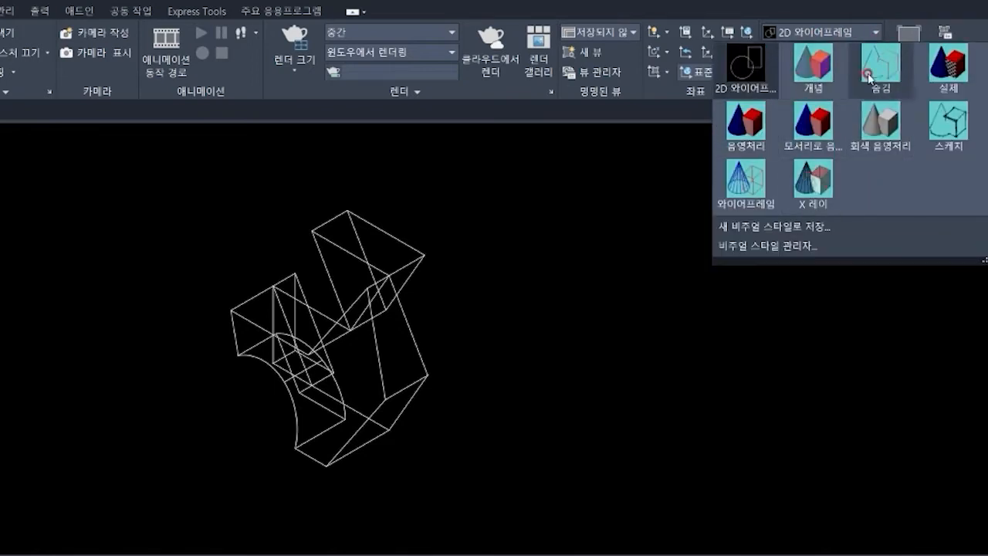
left_click(813, 63)
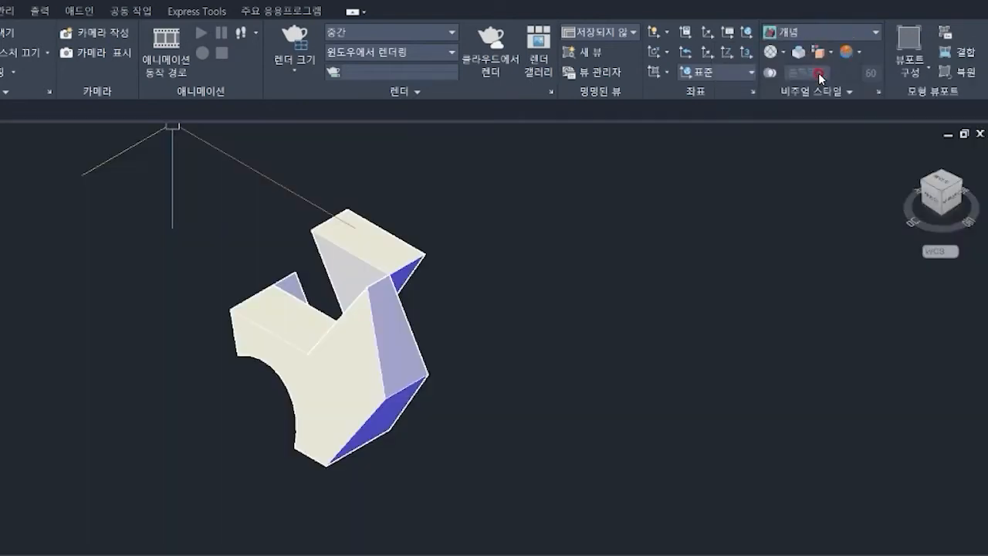
scroll(642, 307, "up", 3)
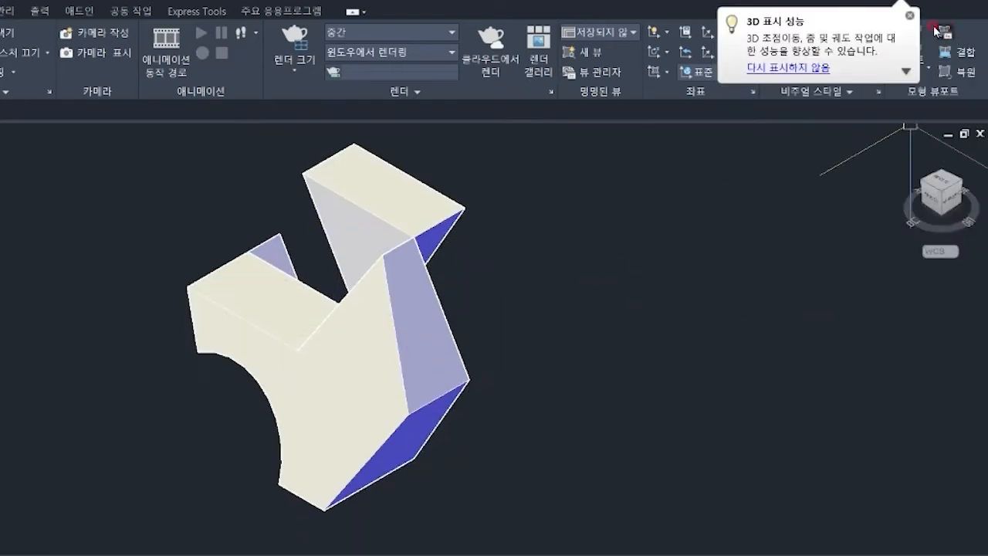
left_click(909, 15)
- Try the Hidden (숨김) visual style on the solid, followed by the Realistic (실제) style
left_click(813, 40)
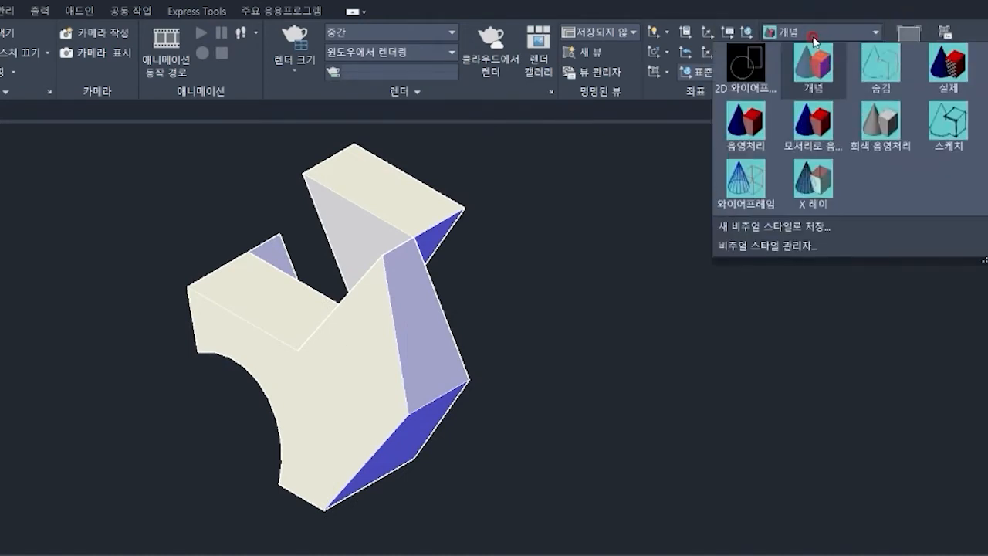
left_click(879, 73)
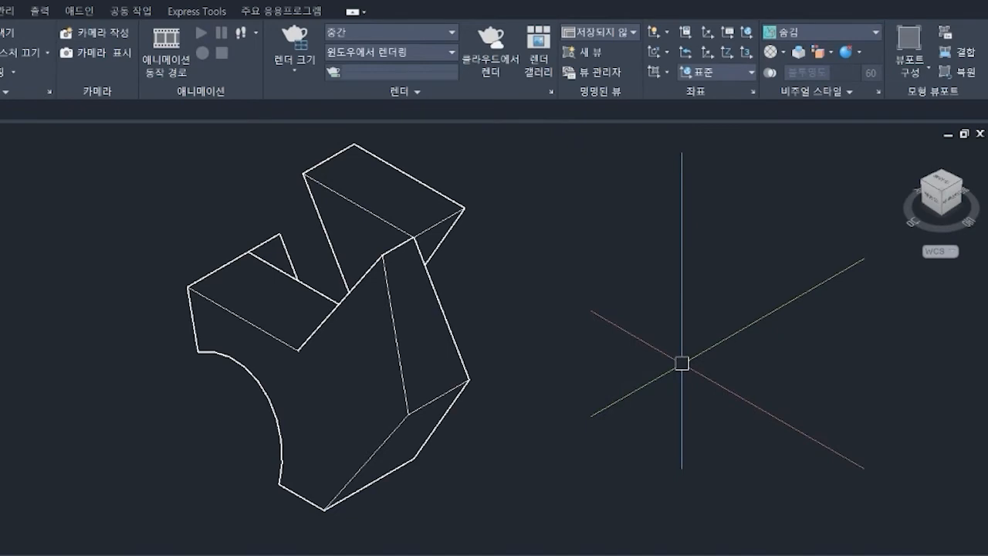
left_click(838, 37)
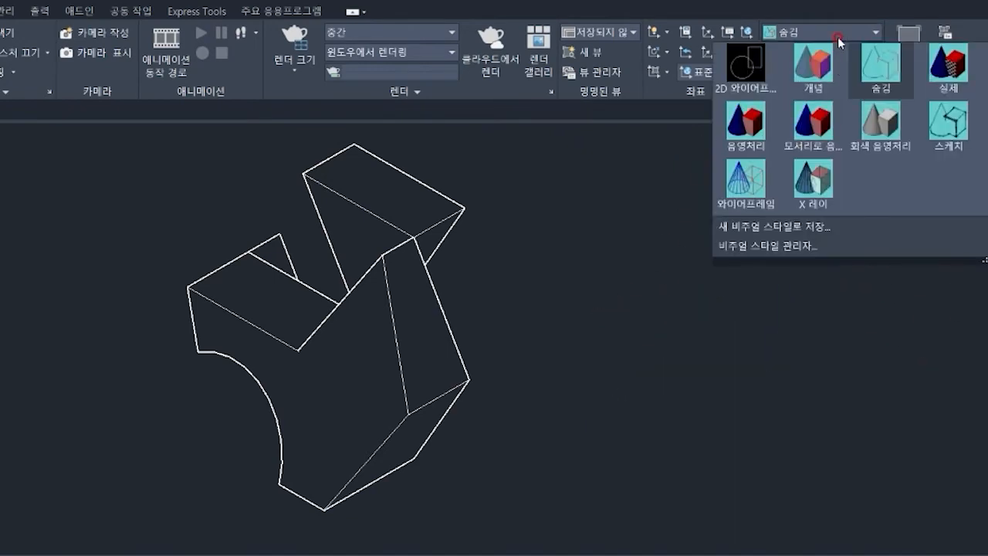
left_click(948, 68)
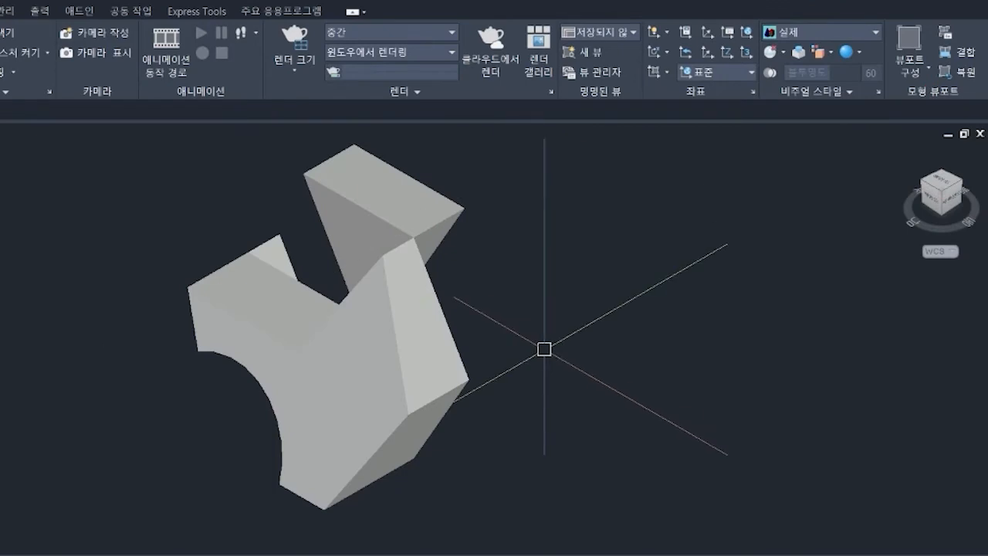
- Try the Shaded with Edges (모서리로 음영처리) visual style, followed by the X-Ray (X 레이) style
left_click(839, 34)
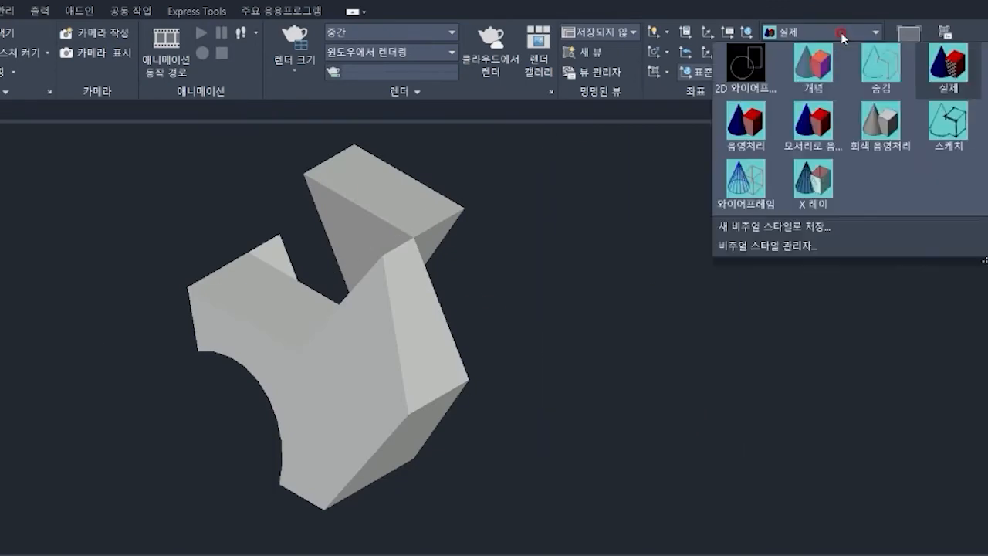
left_click(825, 153)
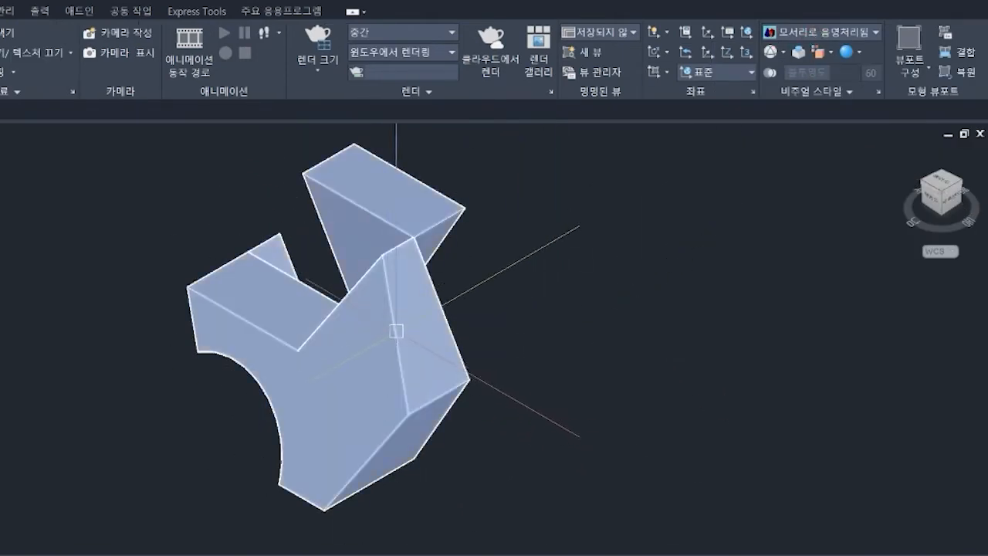
left_click(830, 56)
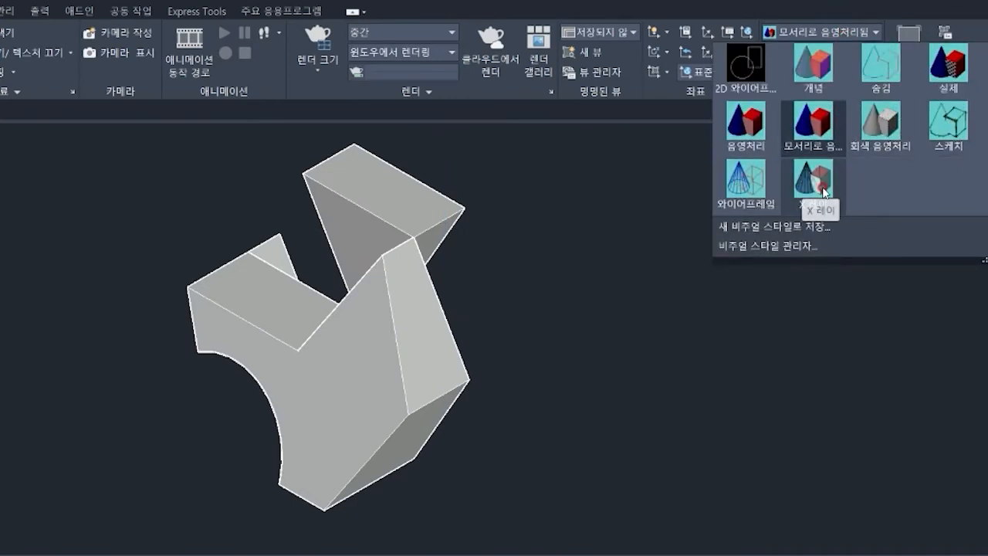
left_click(803, 183)
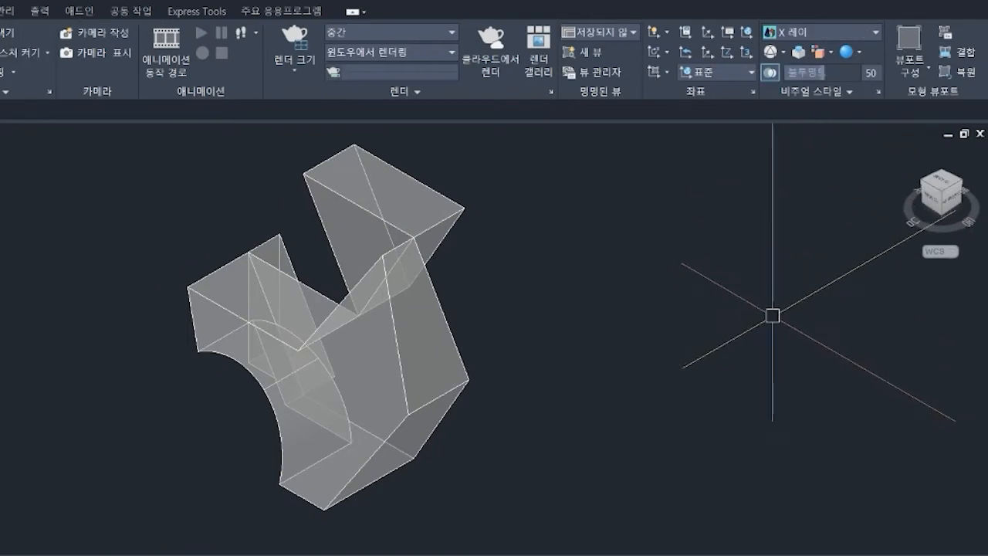
- Set the viewport's visual style to Shaded with Edges (모서리로 음영처리) so the solid shows shaded faces with outlined edges
scroll(554, 315, "down", 1)
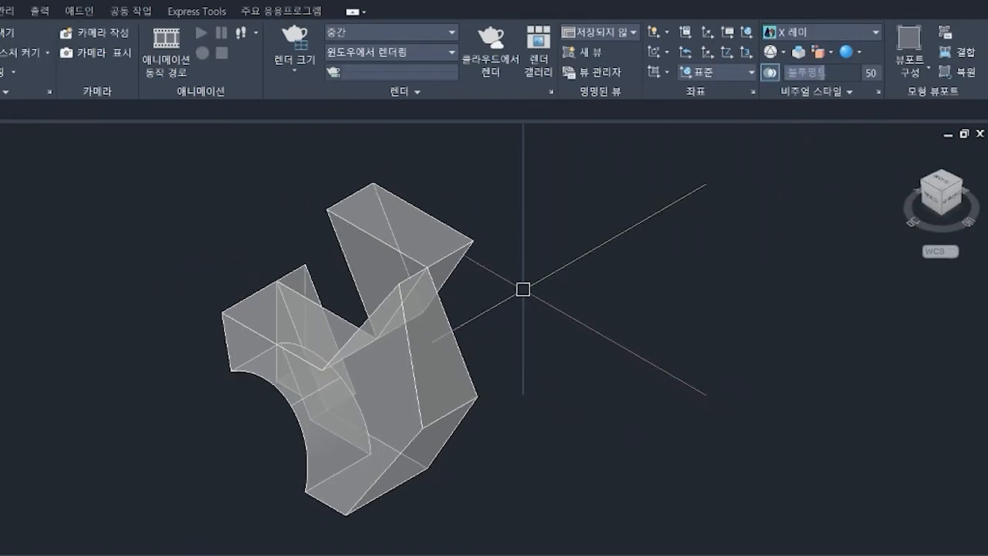
scroll(523, 286, "down", 3)
middle_click_drag(522, 286, 490, 308)
left_click(853, 32)
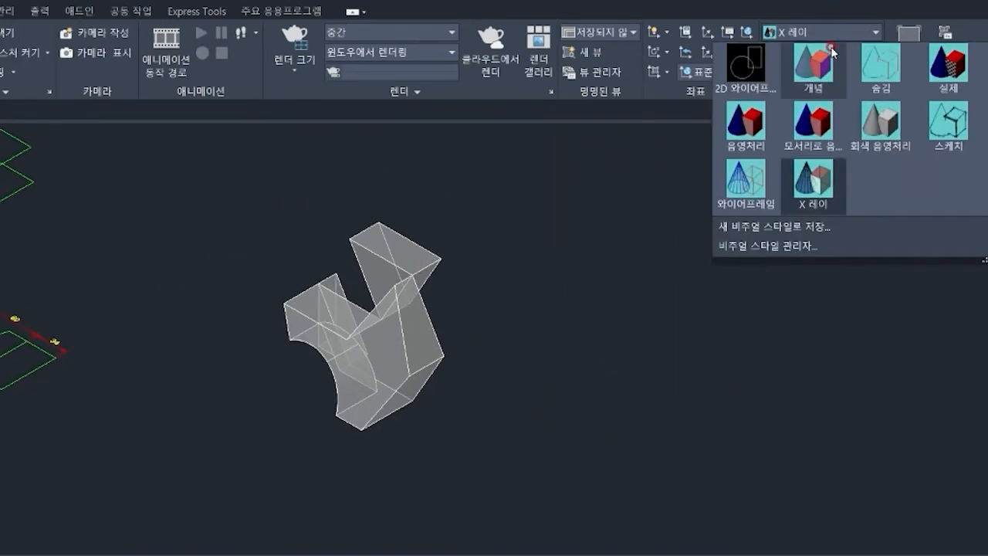
left_click(813, 122)
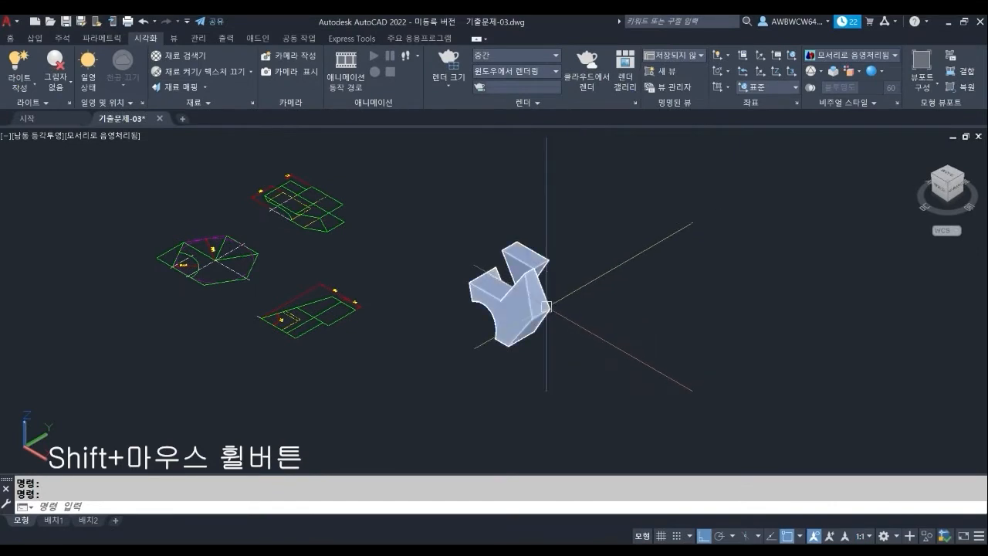
- Orbit around the shaded solid and return the model to the southeast isometric view
mouse_move(493, 326)
middle_mouse_down("shift")
mouse_move(481, 331)
mouse_move(595, 313)
mouse_move(483, 224)
mouse_move(510, 332)
mouse_move(437, 345)
mouse_move(582, 342)
mouse_move(570, 391)
mouse_move(531, 290)
mouse_move(533, 254)
mouse_move(489, 283)
mouse_move(510, 309)
mouse_move(476, 339)
mouse_move(561, 347)
mouse_move(584, 260)
mouse_move(542, 361)
mouse_move(494, 340)
mouse_move(584, 324)
mouse_move(583, 336)
middle_mouse_up("shift")
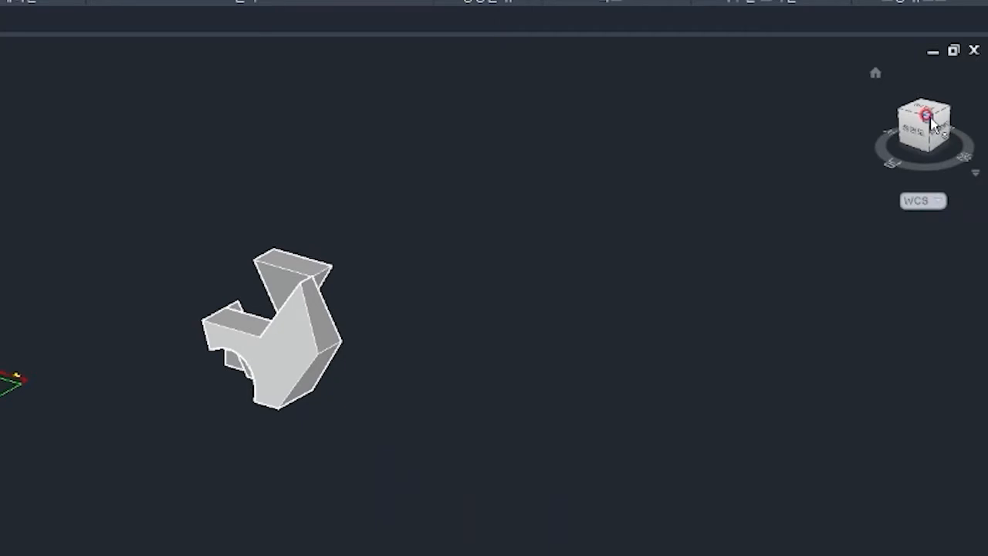
left_click(929, 117)
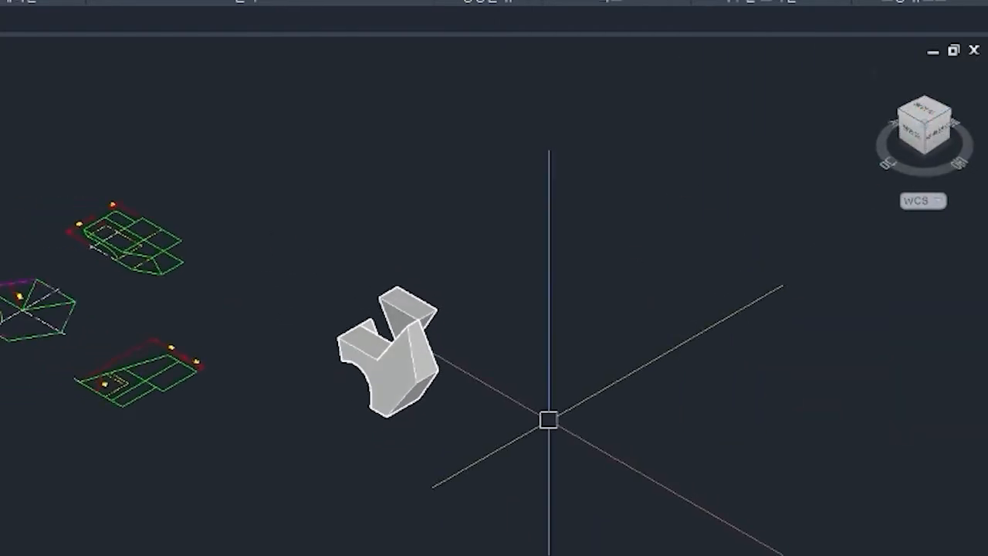
scroll(584, 389, "up", 2)
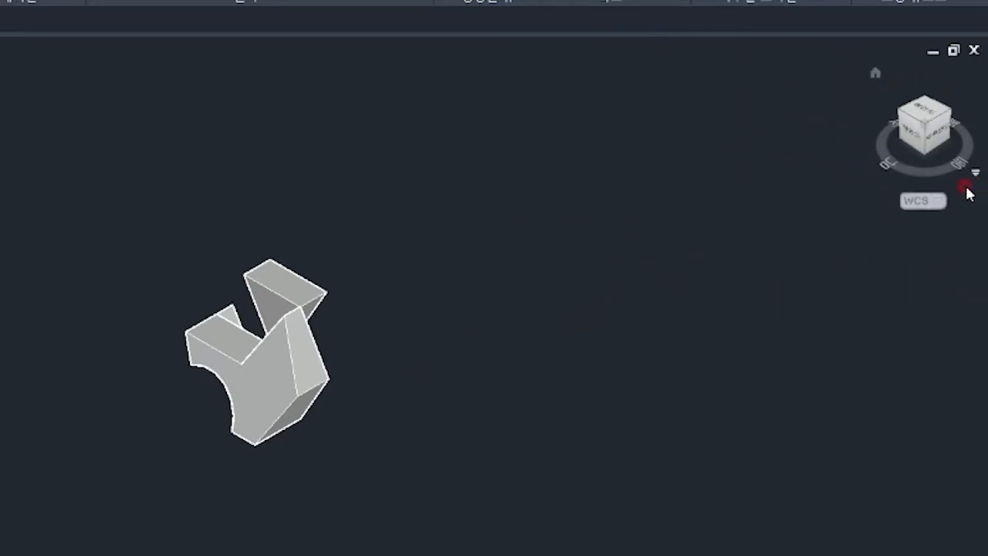
- Inspect the solid in the front and right side views, finishing with a free orbit to a tilted 3D view
left_click(910, 135)
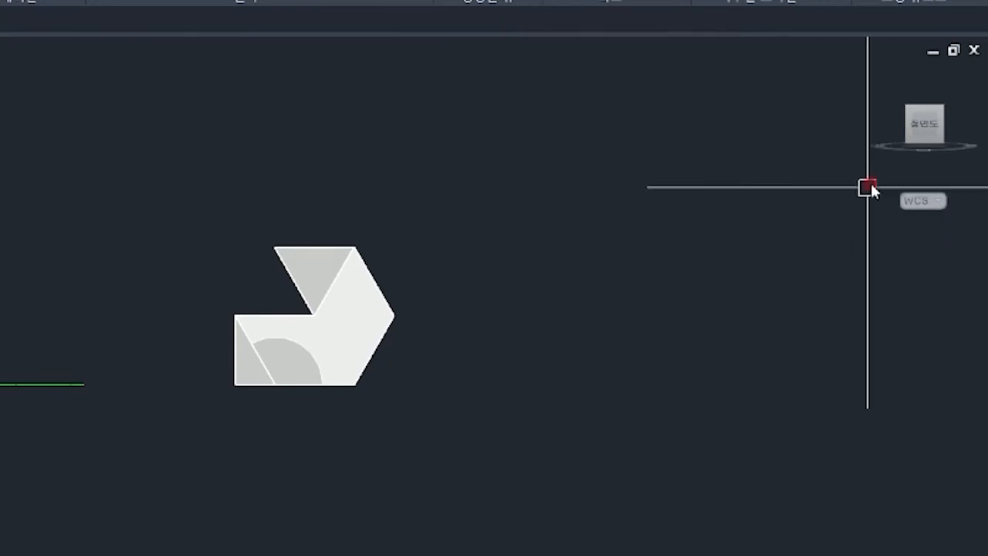
mouse_move(924, 126)
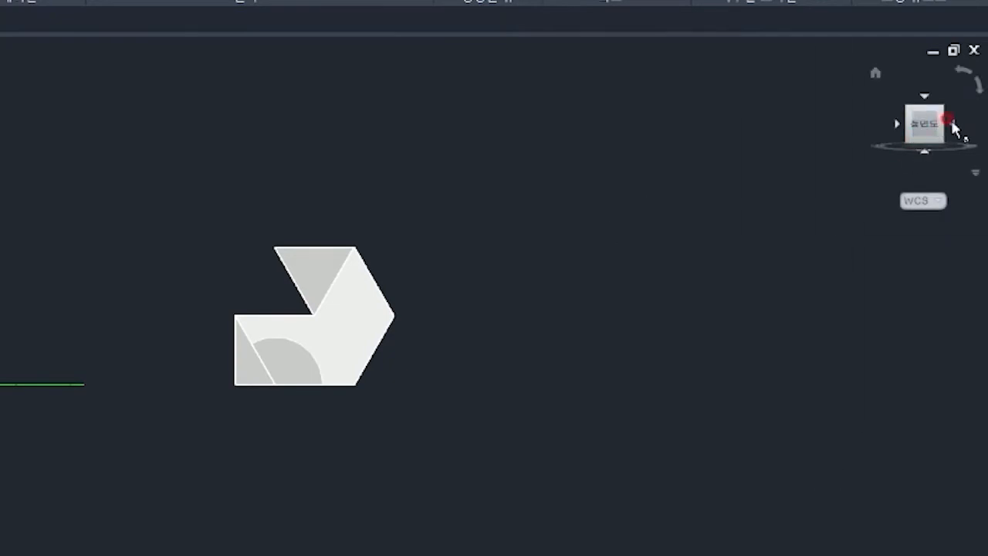
left_click(955, 126)
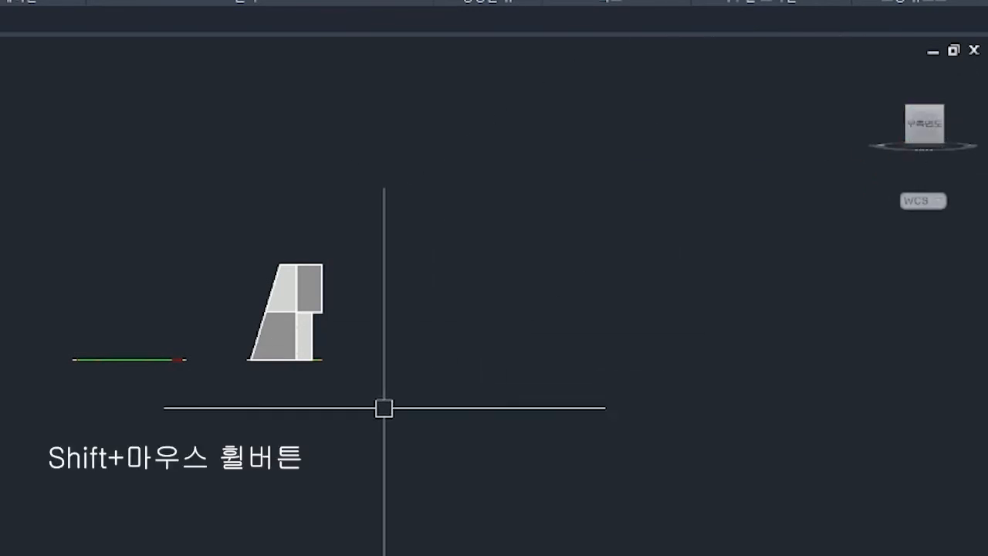
middle_click_drag(236, 350, 291, 215, "shift")
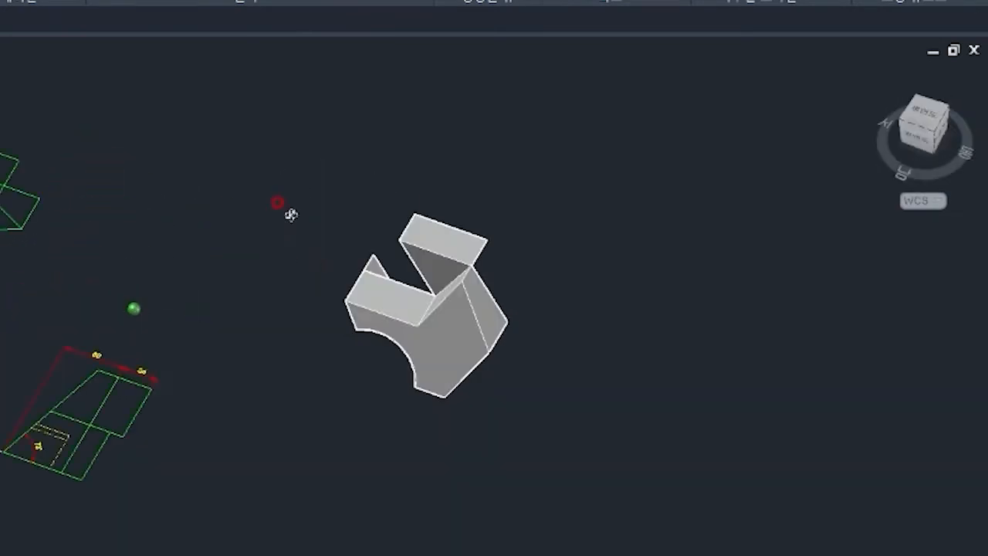
- Return the model to the top view with north up and set the visual style to 2D Wireframe (2D 와이어프레임)
left_click(934, 133)
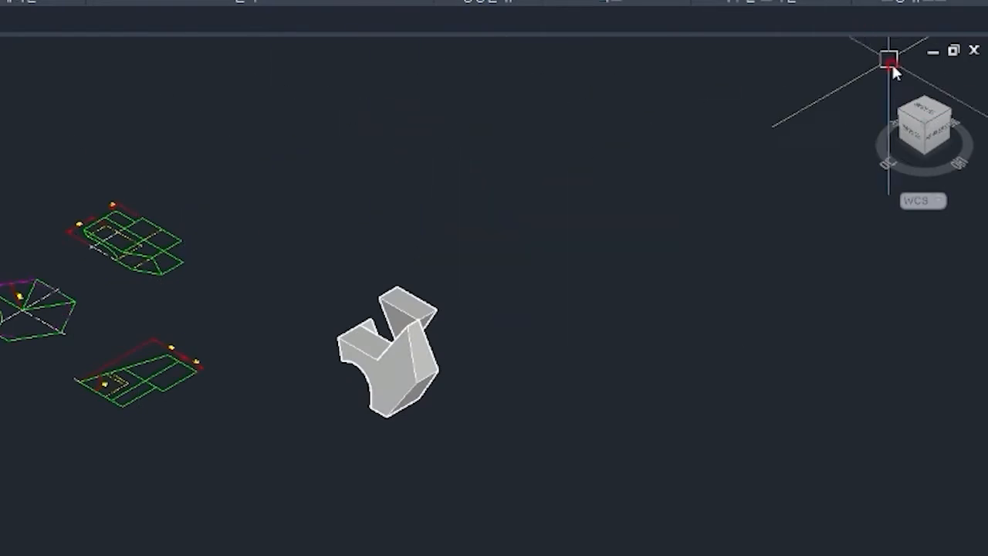
left_click(926, 116)
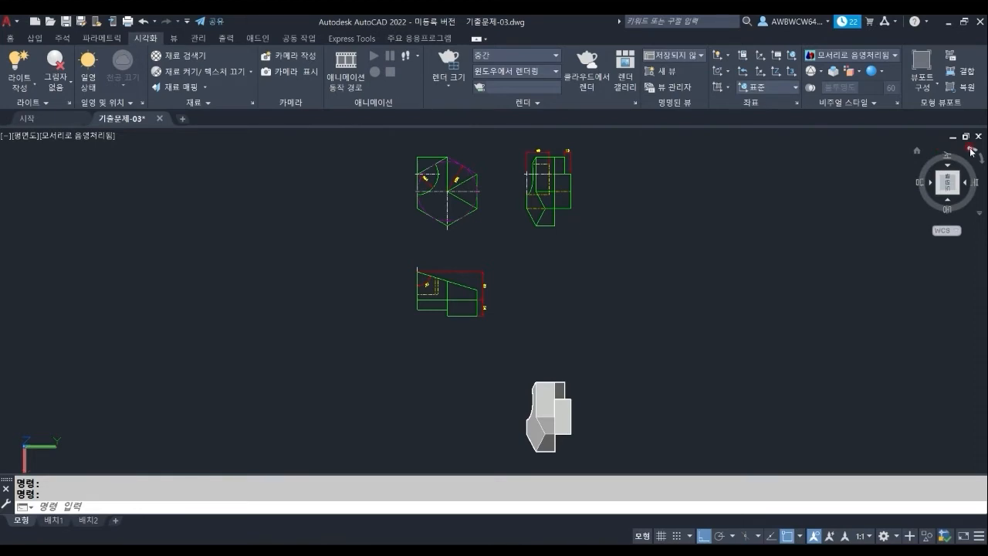
left_click(971, 149)
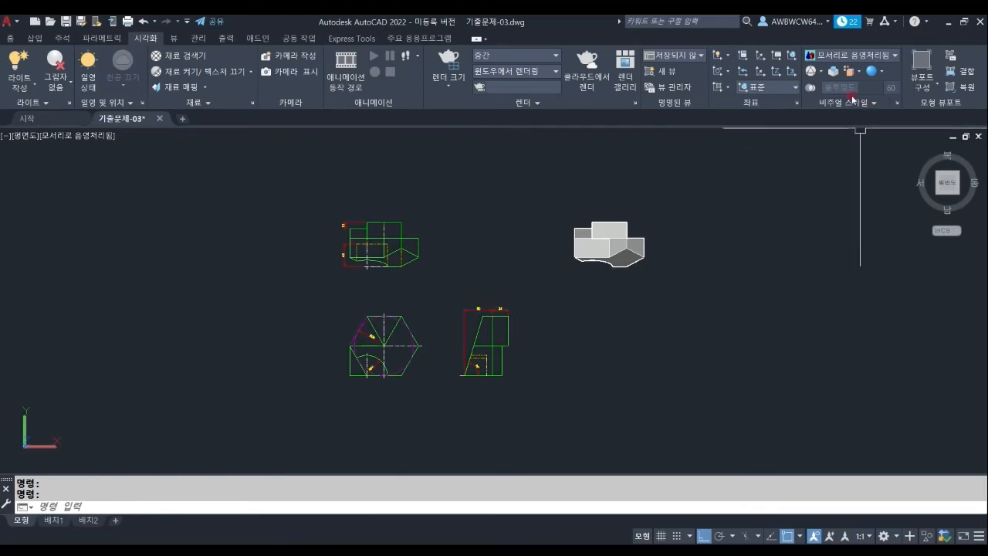
left_click(840, 61)
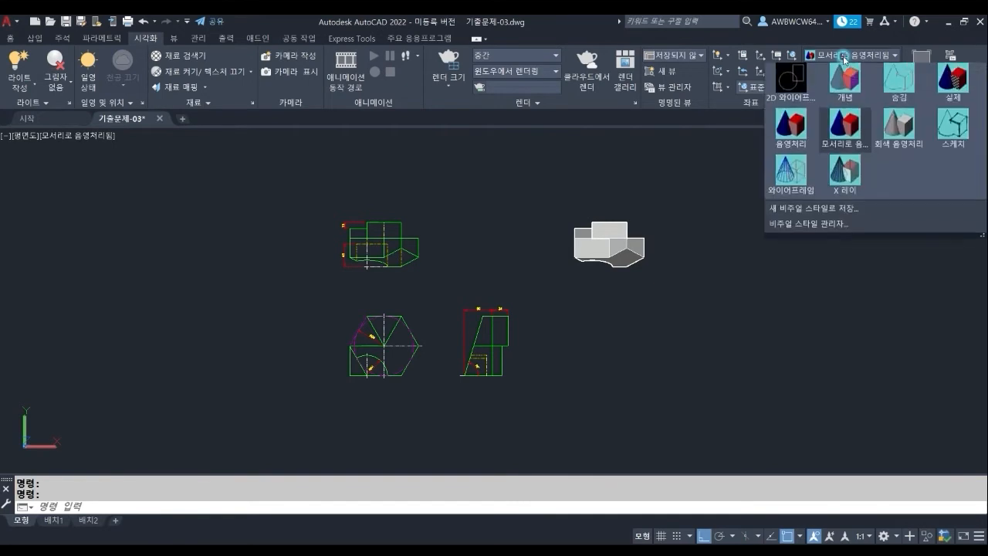
left_click(786, 92)
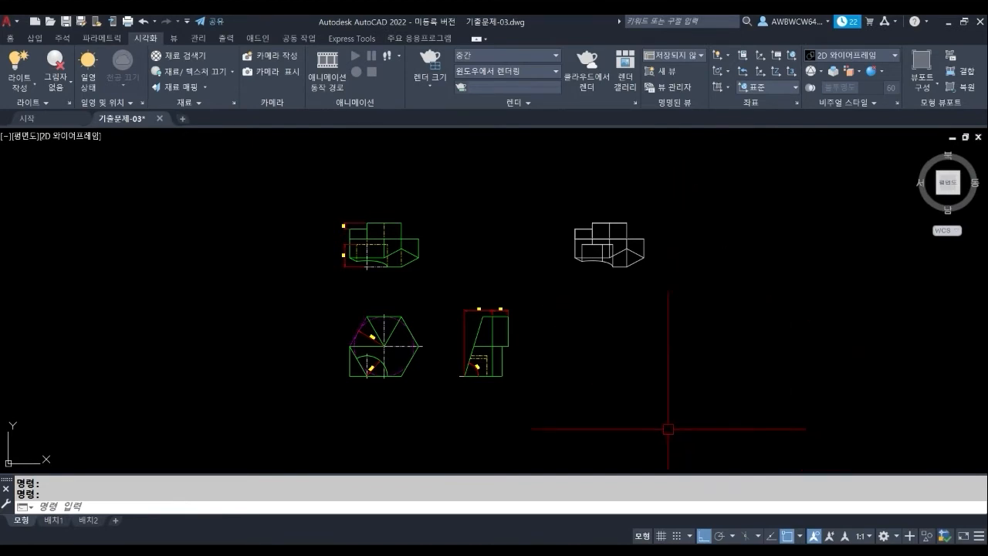
- Move the solid by its upper-right corner onto the matching corner of the 2D top-view drawing
scroll(585, 269, "up", 2)
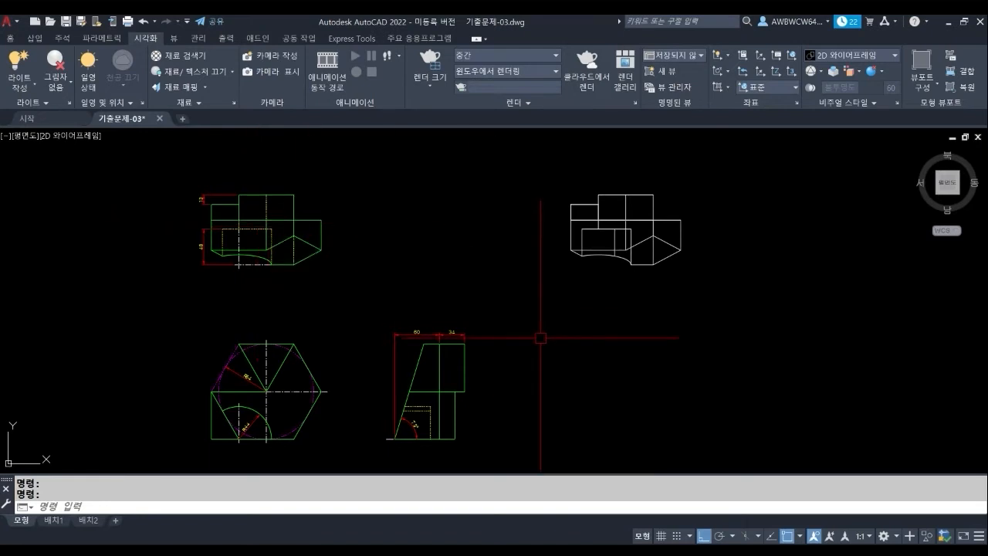
type("m")
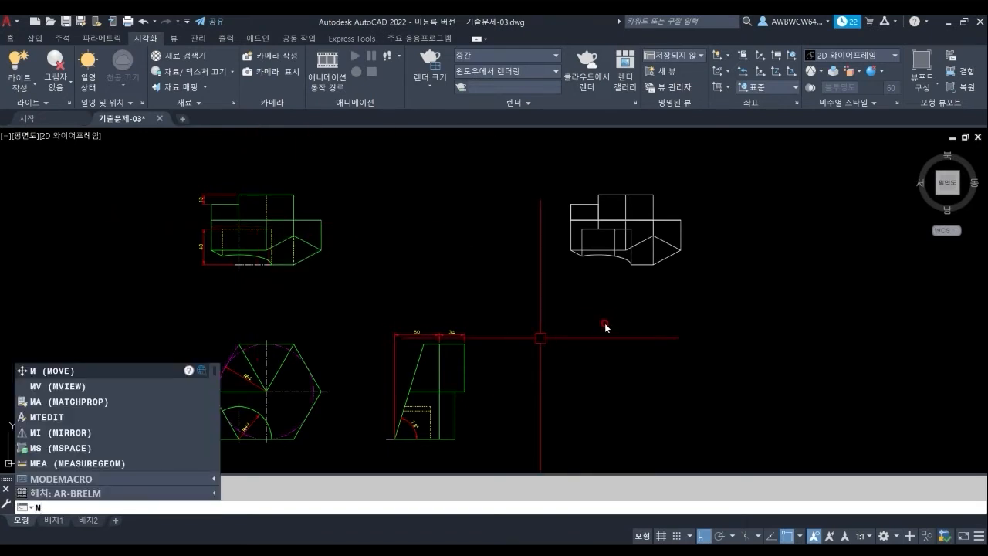
key("Return")
left_click(672, 263)
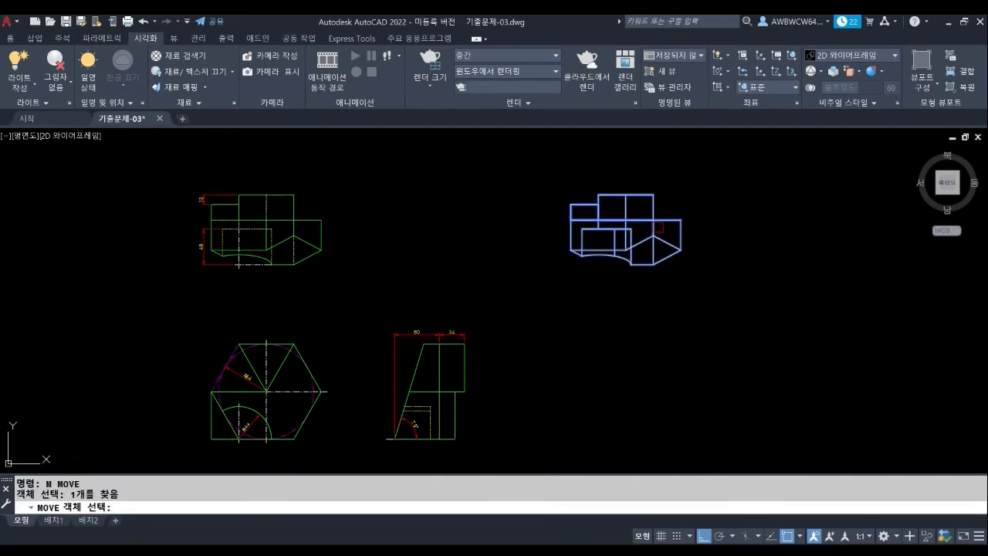
key("Return")
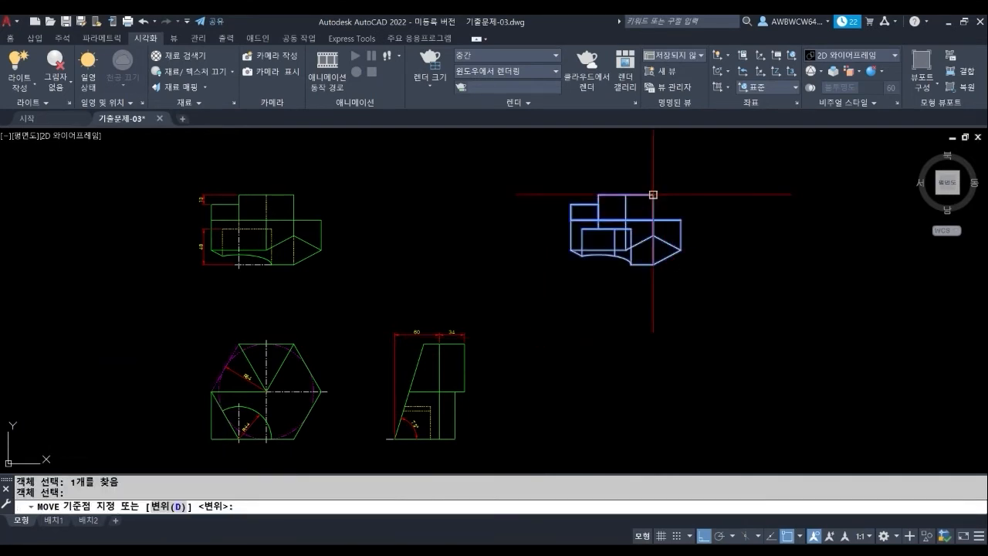
left_click(653, 194)
scroll(290, 197, "up", 3)
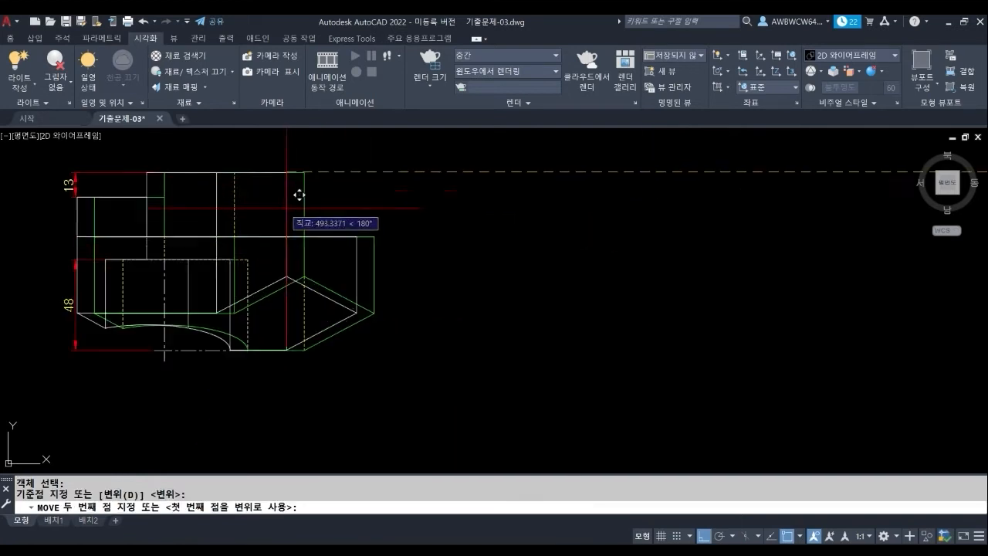
left_click(305, 171)
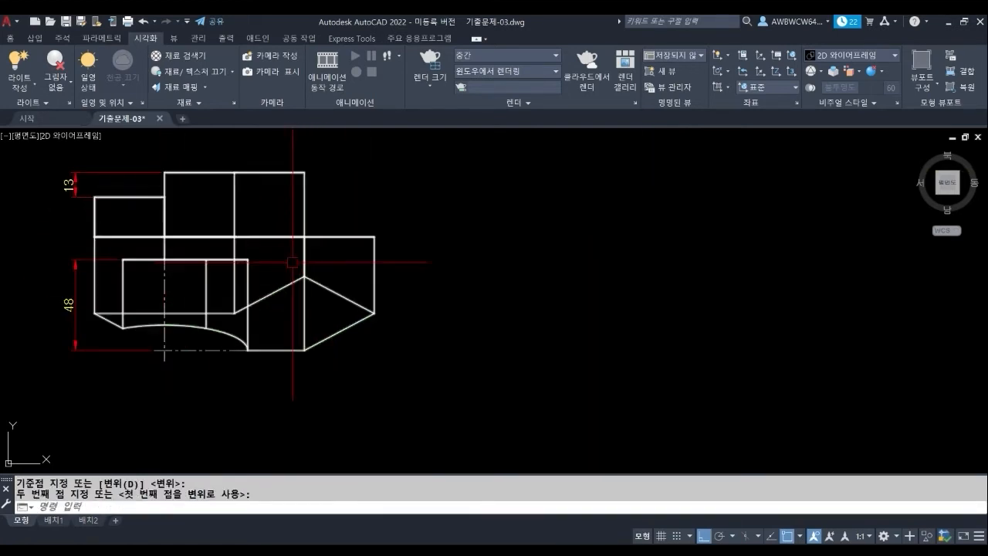
- Examine how the solid's edges line up with the 2D top-view drawing, including the arc and sloped edges
scroll(136, 240, "up", 4)
scroll(468, 322, "down", 2)
scroll(469, 287, "up", 1)
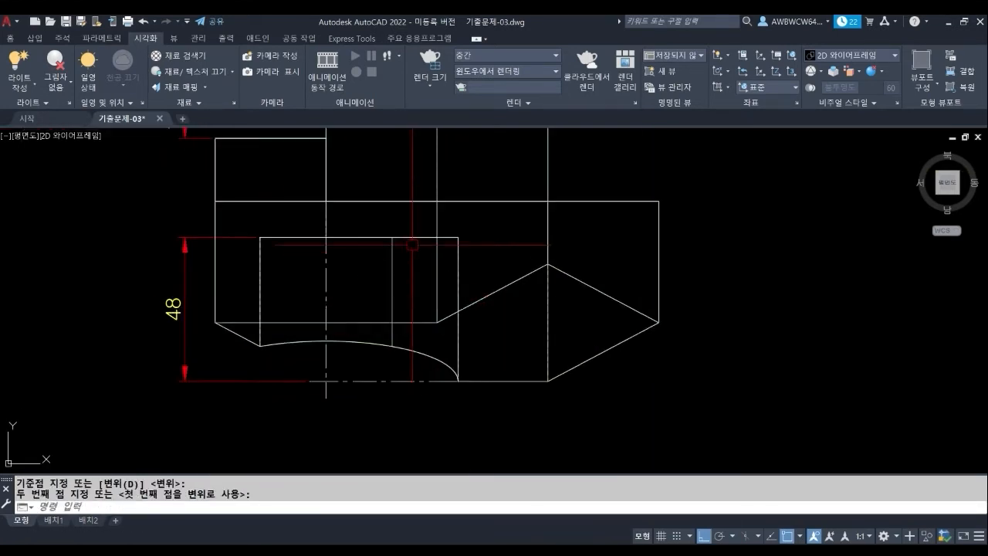
middle_click_drag(508, 203, 404, 363)
scroll(219, 239, "up", 4)
scroll(464, 255, "down", 10)
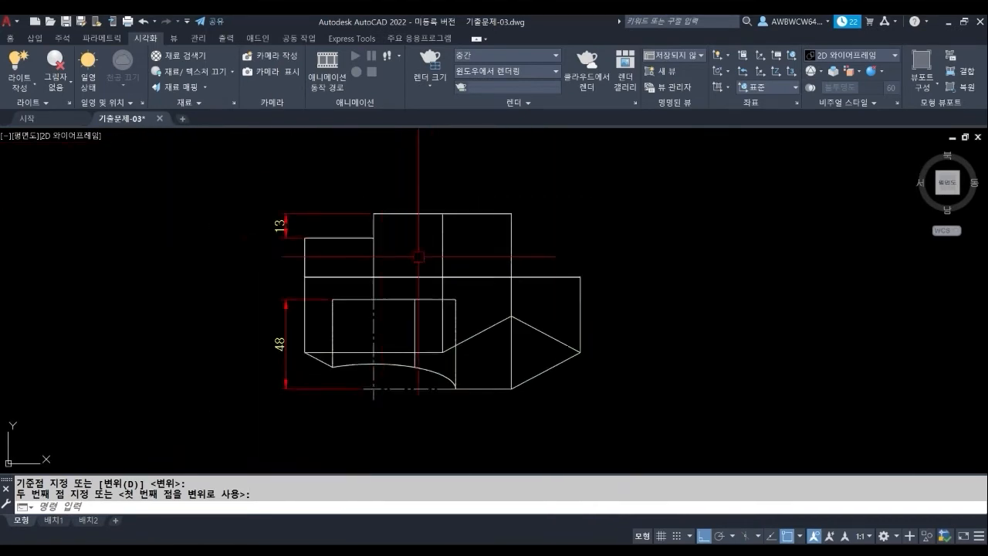
scroll(330, 166, "down", 2)
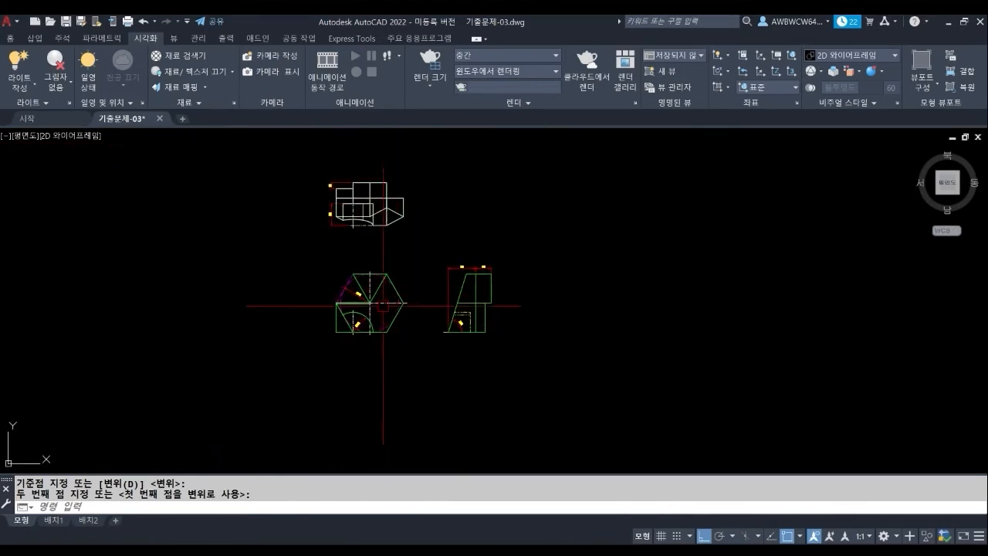
middle_click_drag(511, 326, 523, 349)
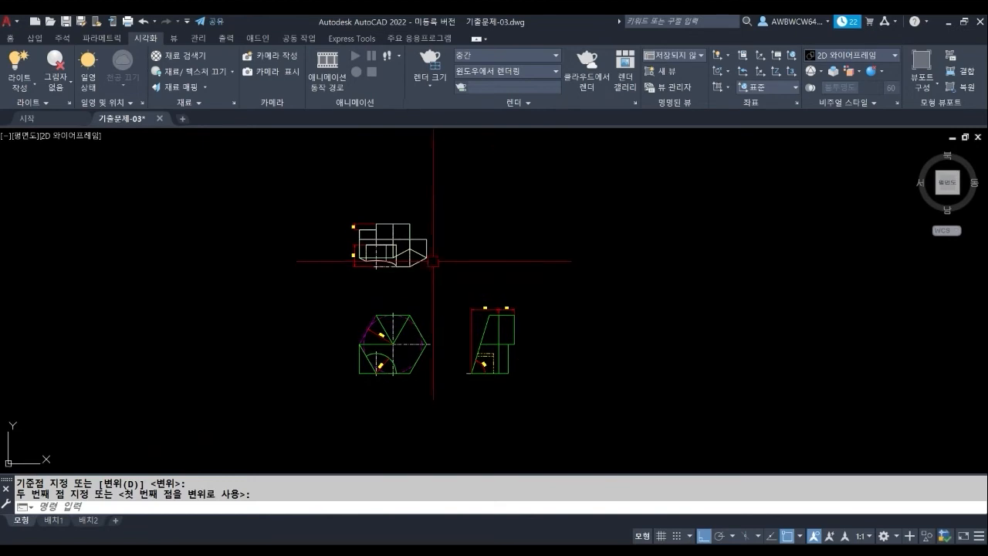
left_click(436, 233)
left_click(463, 246)
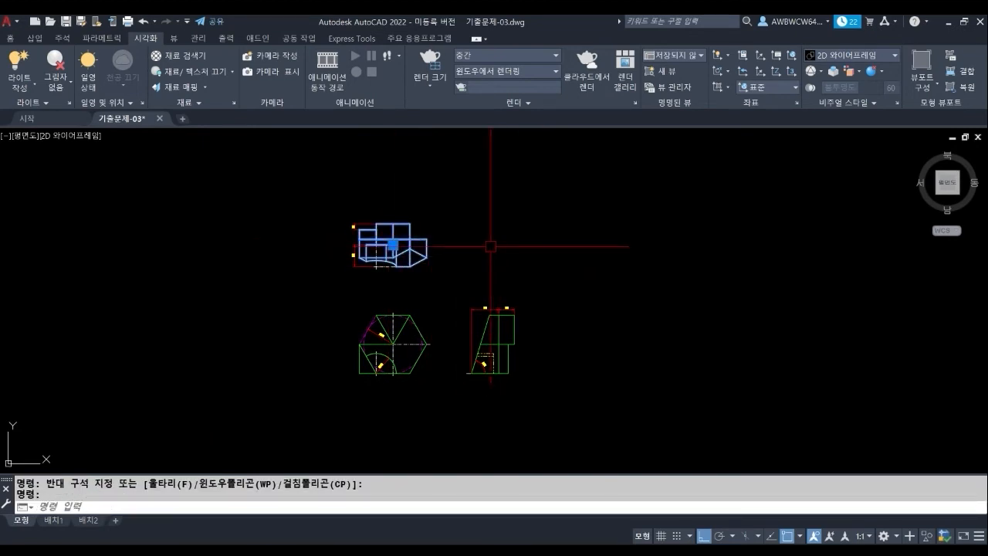
key("Escape")
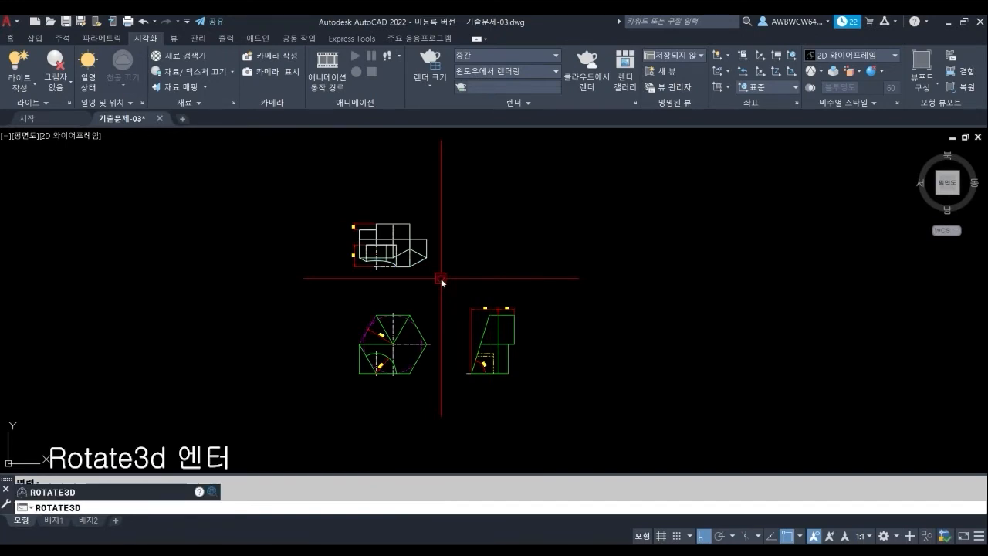
- Rotate the solid -90 degrees with ROTATE3D about a horizontal axis placed between the top-view and front-view drawings
key("Return")
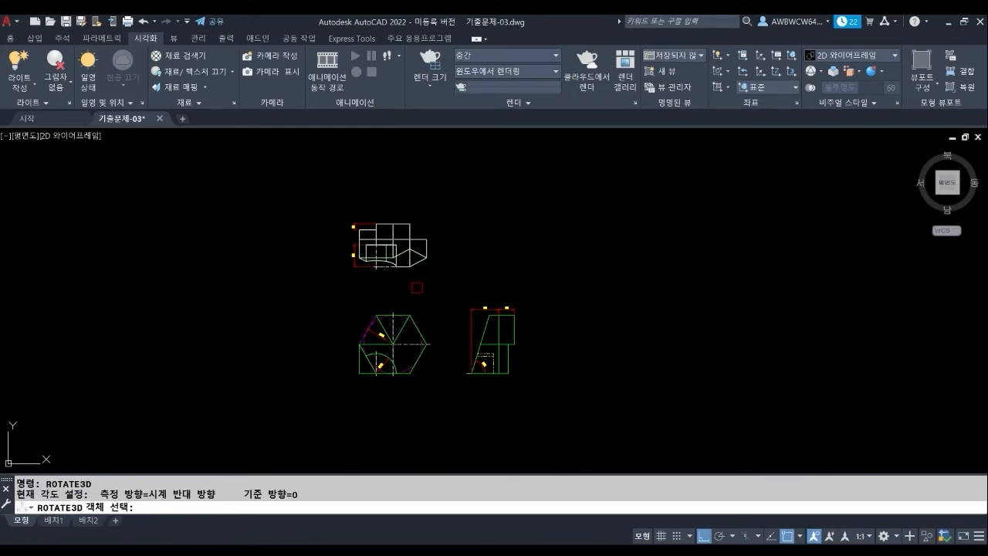
scroll(430, 262, "up", 2)
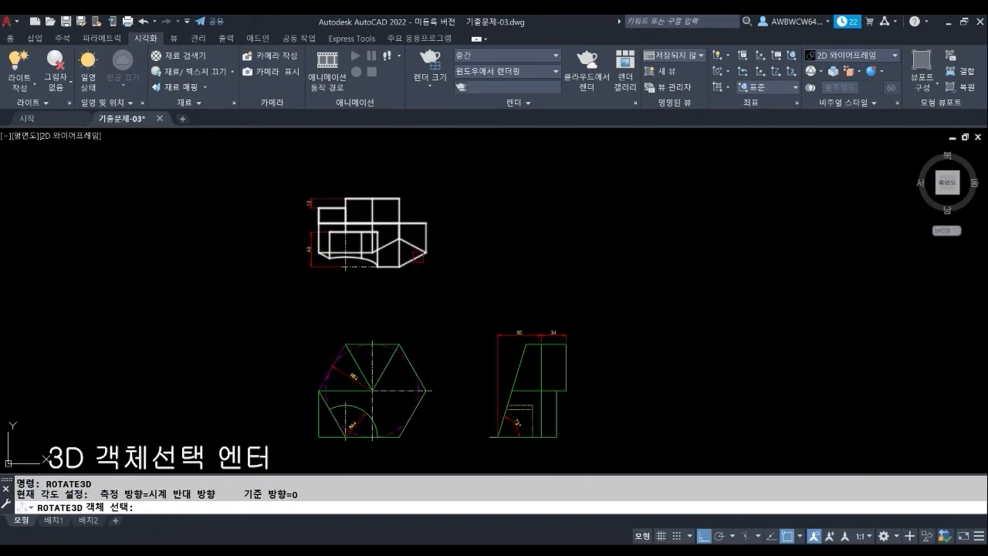
left_click(419, 257)
key("Return")
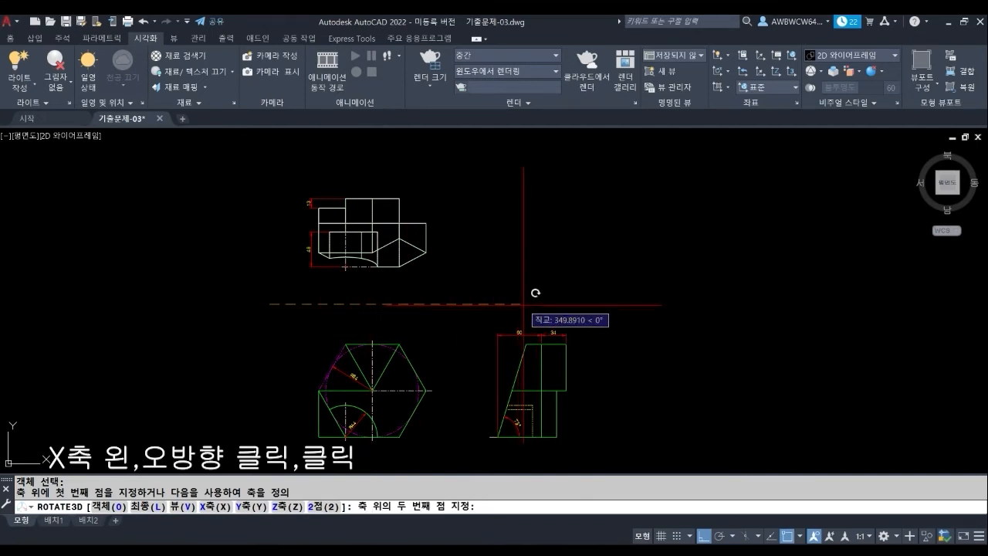
left_click(524, 304)
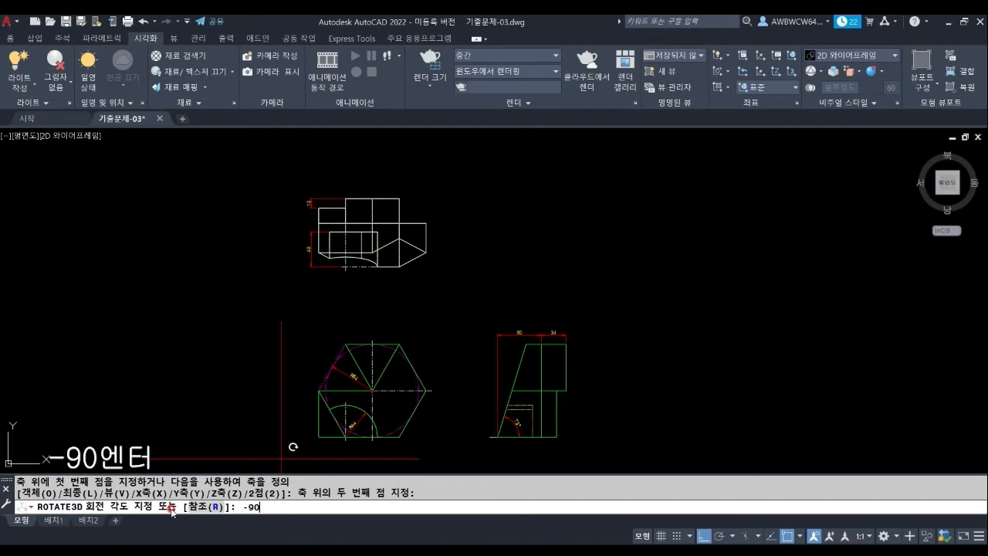
key("Return")
key("Escape")
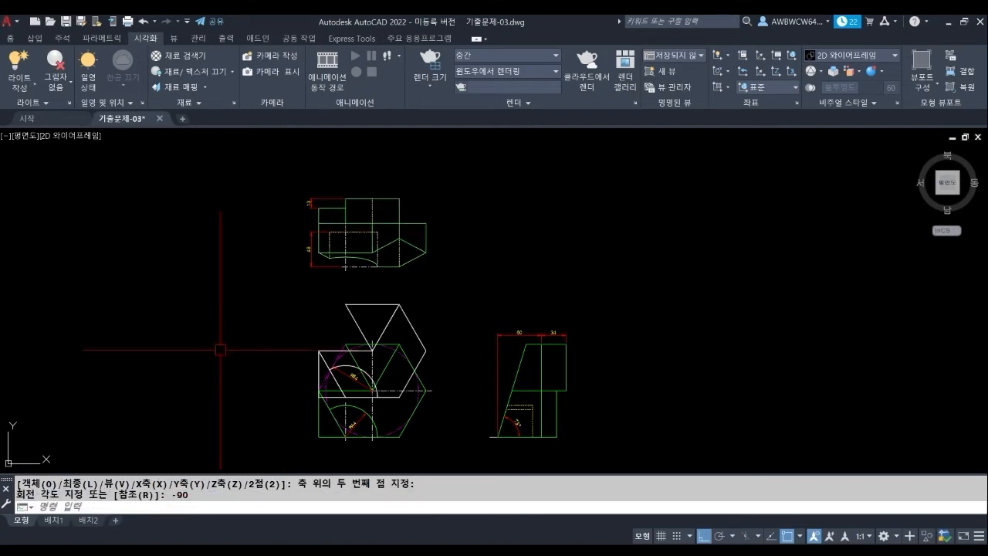
- Move the rotated solid by the endpoint of its rightmost vertex onto the matching vertex of the hexagonal front-view drawing
middle_click_drag(220, 394, 249, 344)
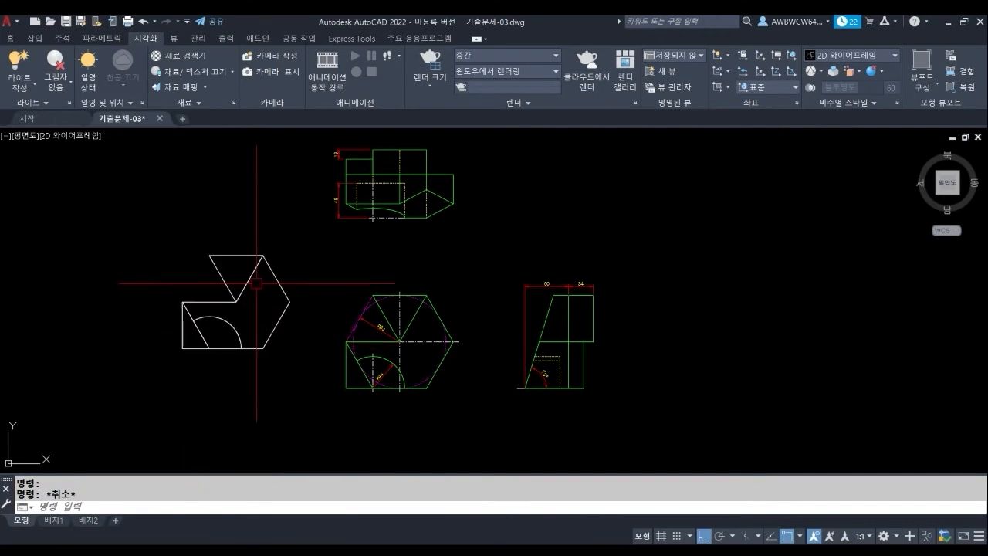
scroll(256, 284, "up", 2)
type("m")
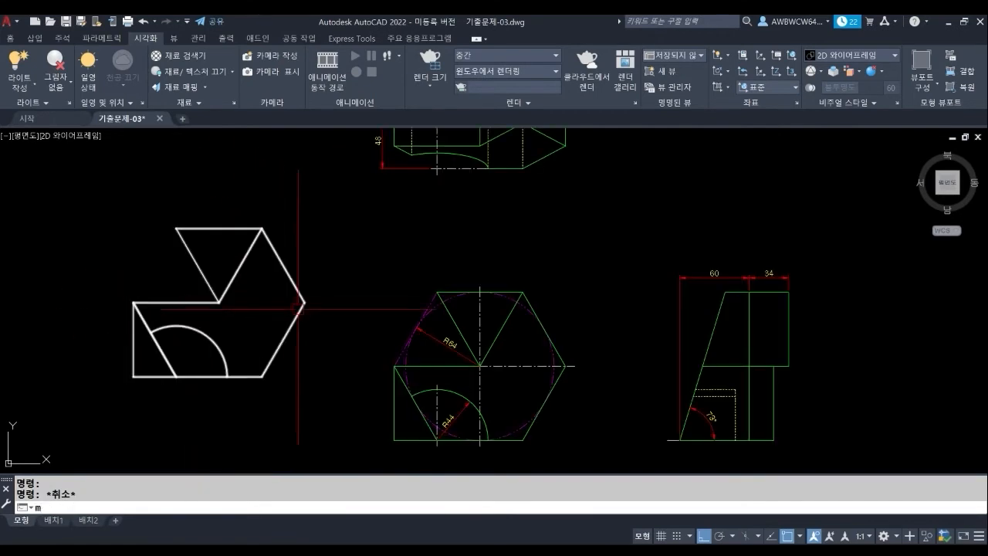
key("Return")
left_click(301, 306)
key("Return")
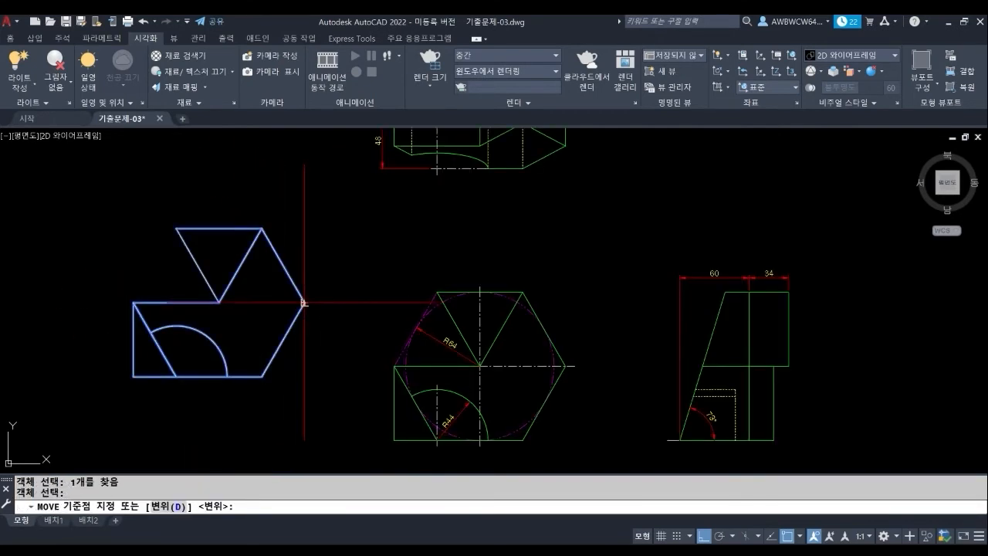
right_click(302, 300, "shift")
left_click(334, 325)
left_click(302, 300)
right_click(545, 336, "shift")
left_click(573, 124)
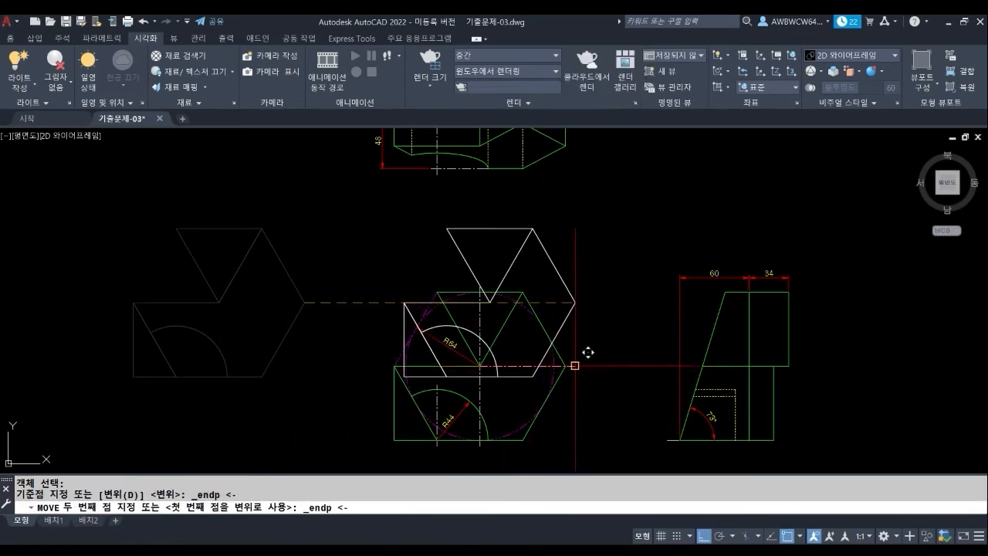
left_click(565, 366)
- Rotate the solid 90 degrees with ROTATE3D about a vertical axis placed between the front-view and side-view drawings
scroll(625, 367, "up", 2)
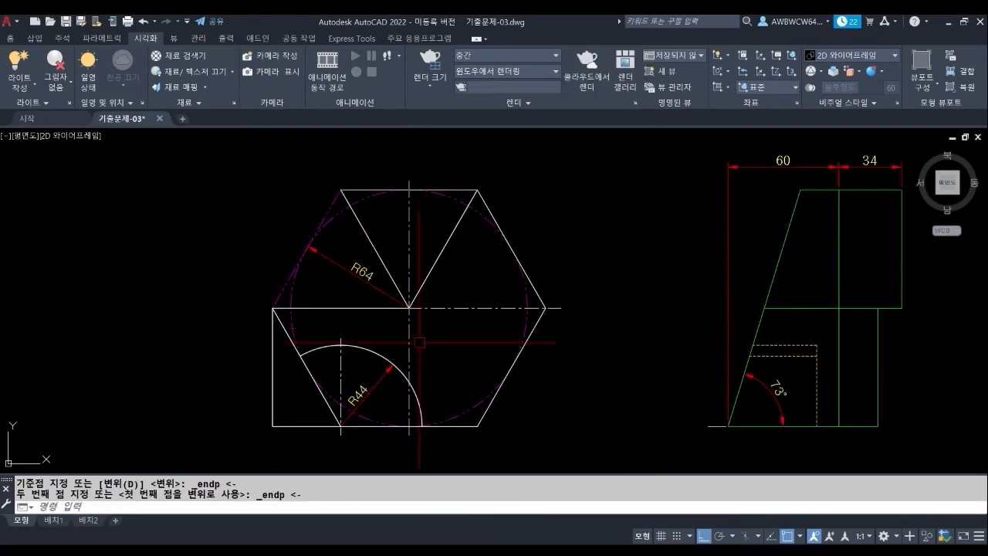
middle_click_drag(506, 355, 409, 362)
scroll(534, 348, "down", 2)
scroll(518, 326, "up", 1)
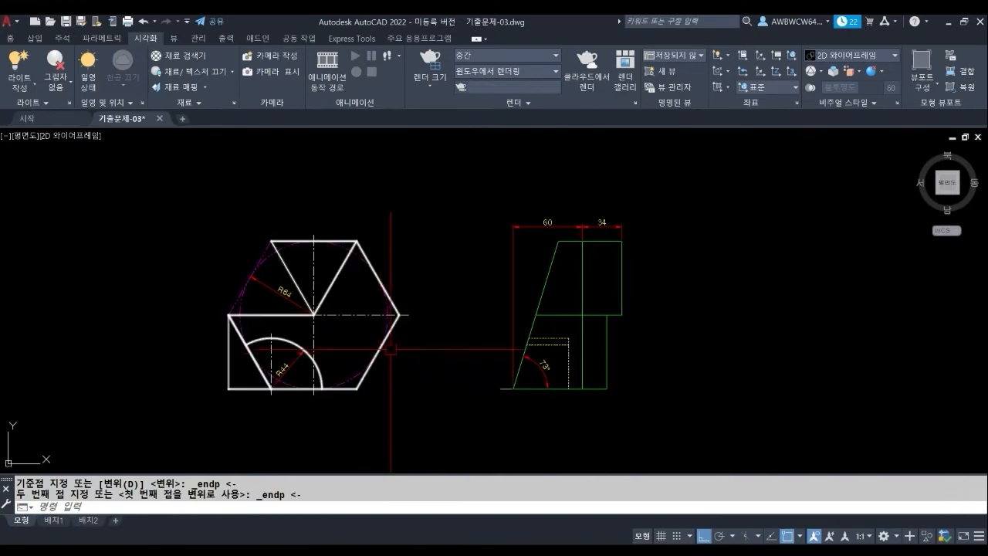
key("Escape")
key("Escape")
type("rotate3d")
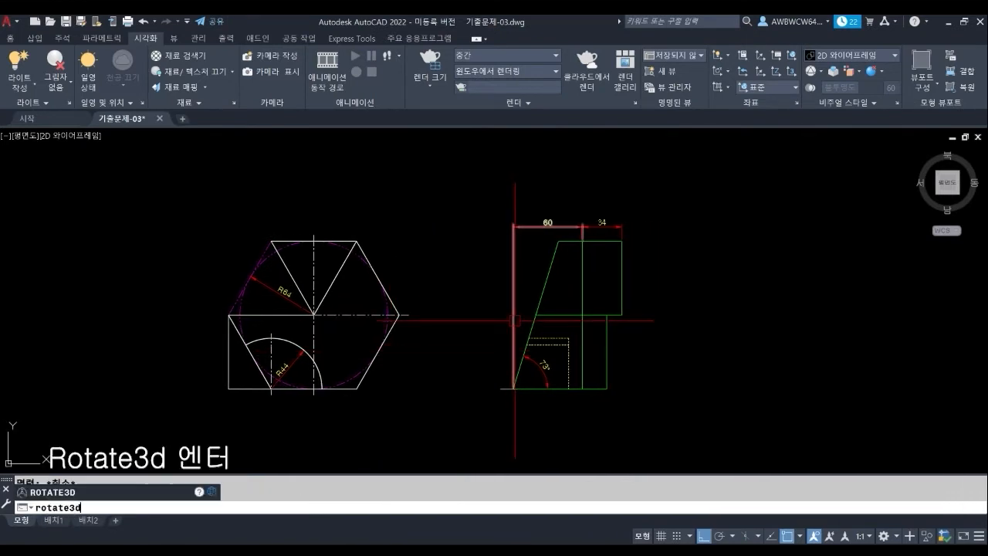
key("Return")
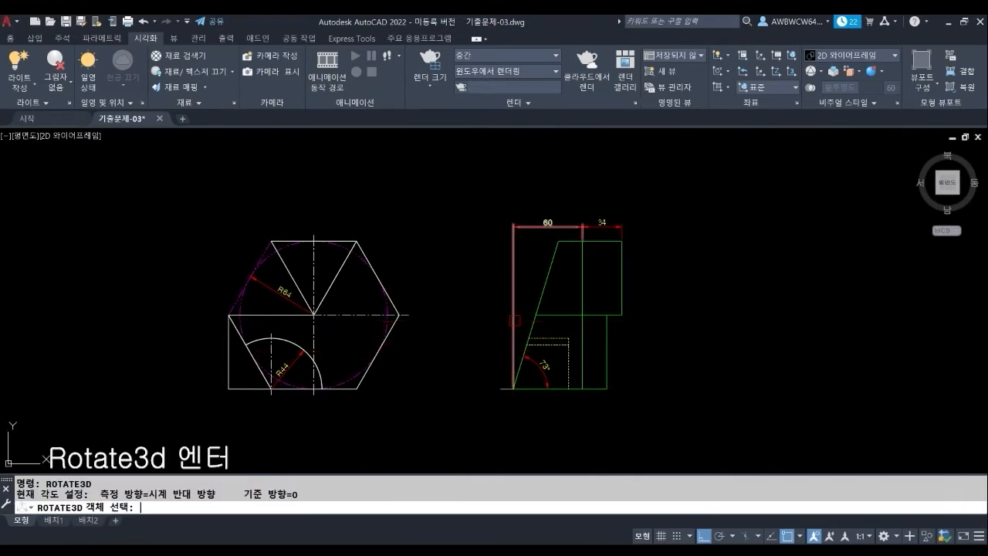
left_click(382, 286)
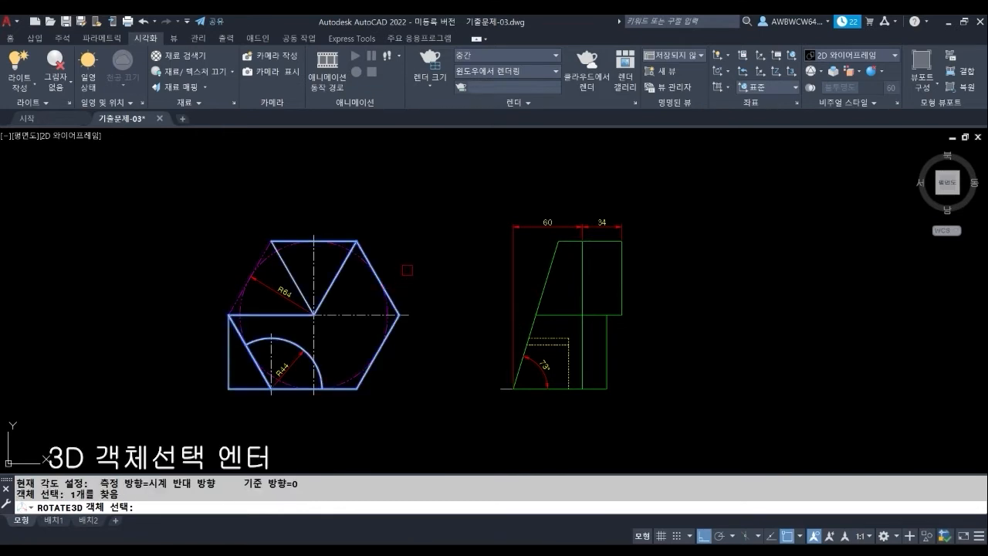
key("Return")
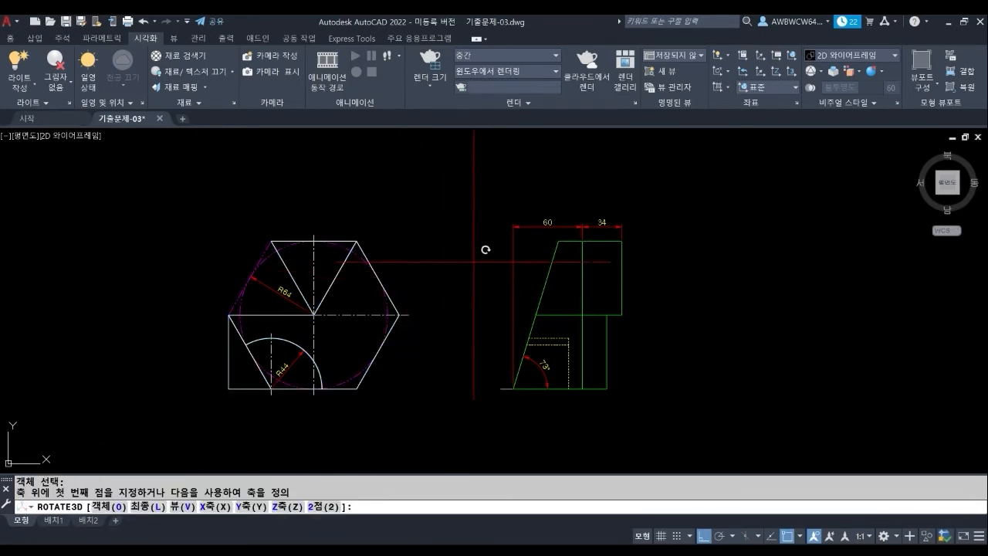
left_click(449, 202)
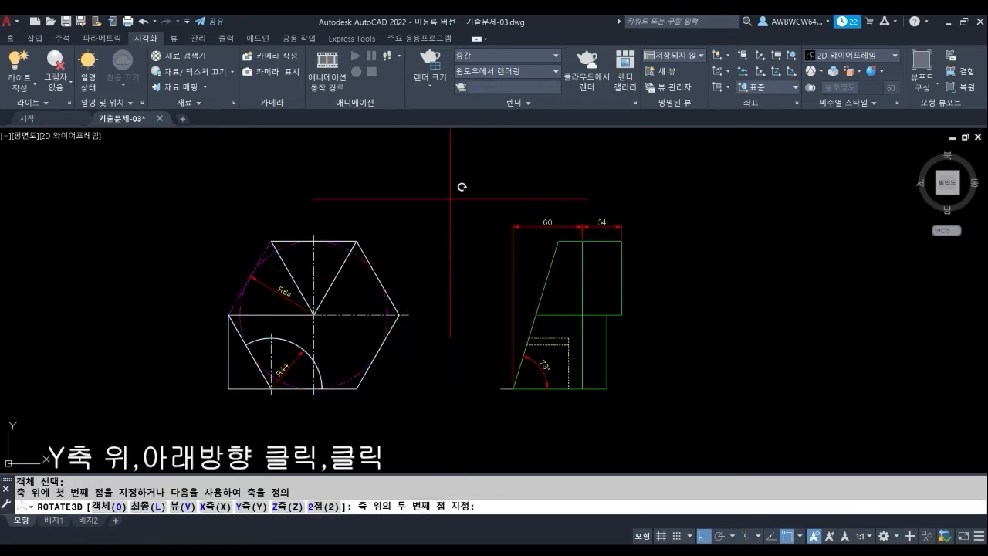
left_click(448, 424)
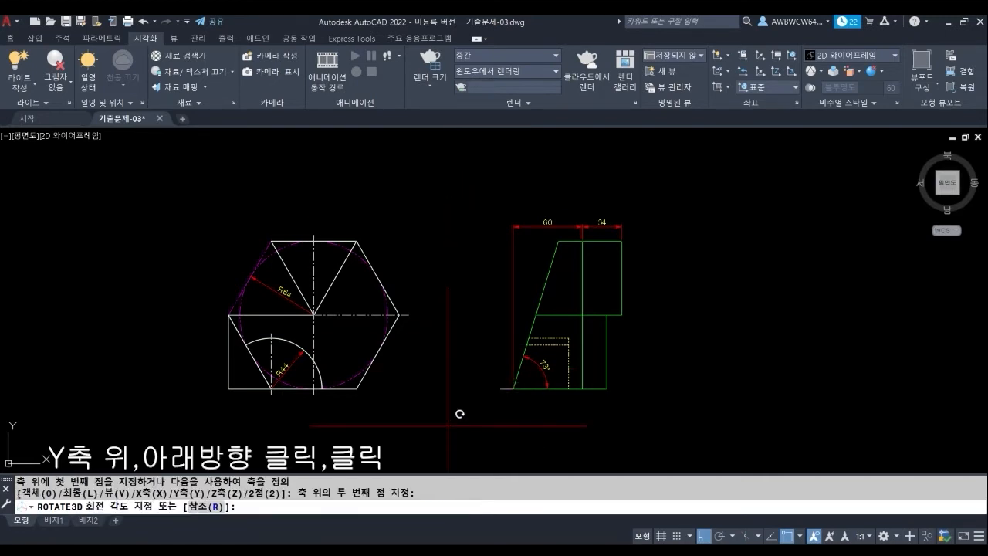
type("90")
key("Return")
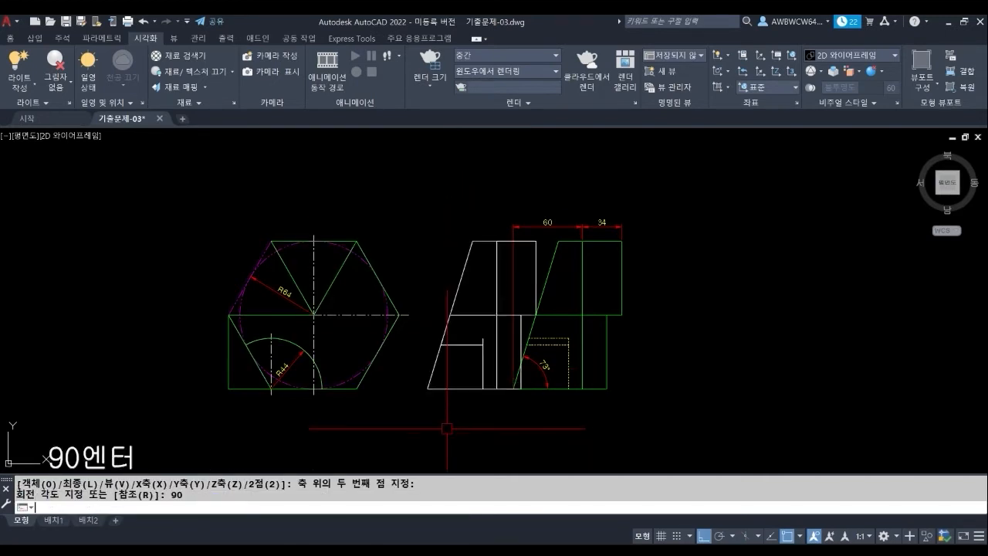
- Move the rotated solid by its lower-left endpoint onto the lower-left corner of the side-view drawing with the 73° slope
left_click(452, 389)
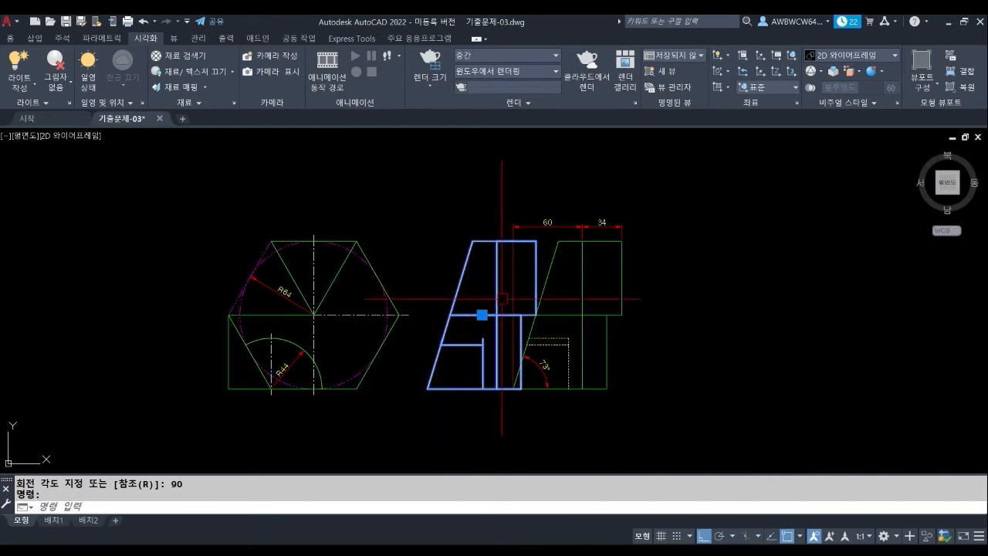
type("m")
key("Return")
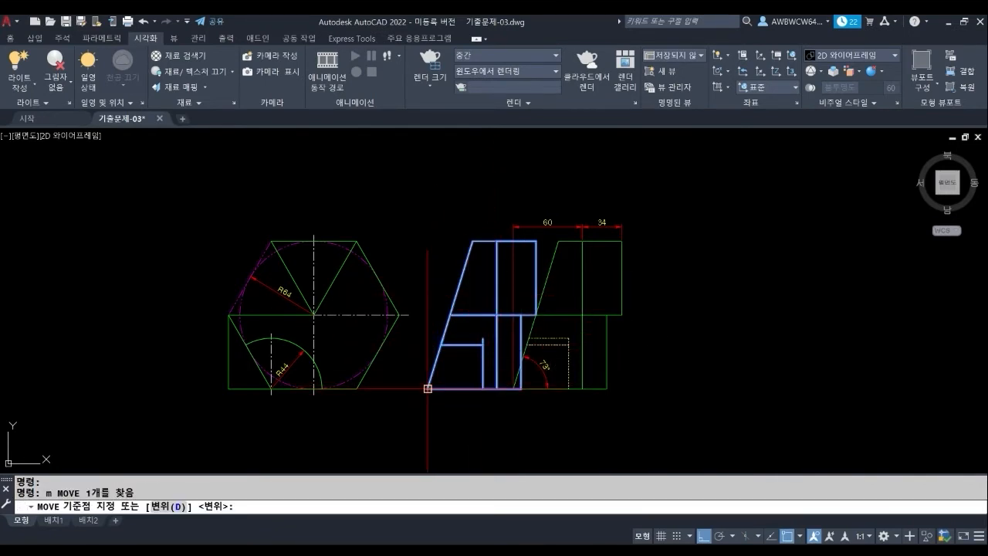
left_click(458, 386)
scroll(460, 378, "up", 4)
left_click(512, 368)
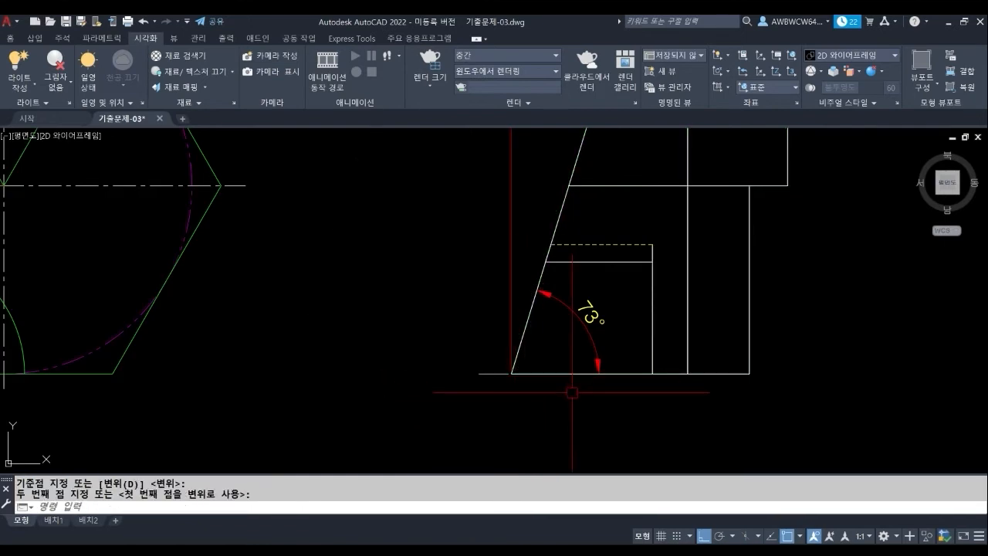
middle_click_drag(716, 369, 516, 425)
scroll(513, 421, "down", 4)
middle_click_drag(526, 372, 505, 371)
- Select the overlaid solid and examine how its edges line up with the side-view drawing, including the dashed hidden lines
left_click(522, 336)
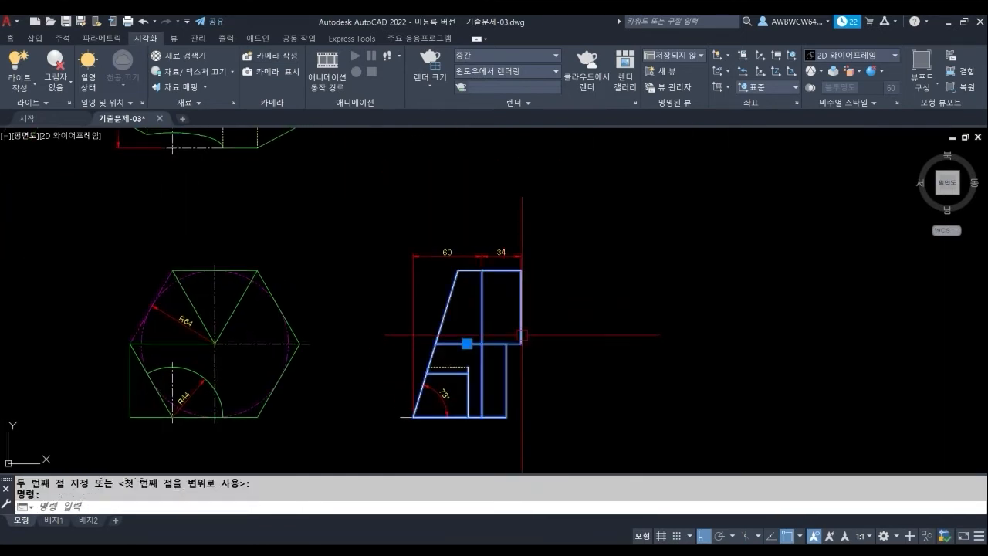
scroll(474, 270, "up", 2)
scroll(477, 270, "up", 4)
scroll(485, 285, "down", 4)
middle_click_drag(487, 289, 489, 248)
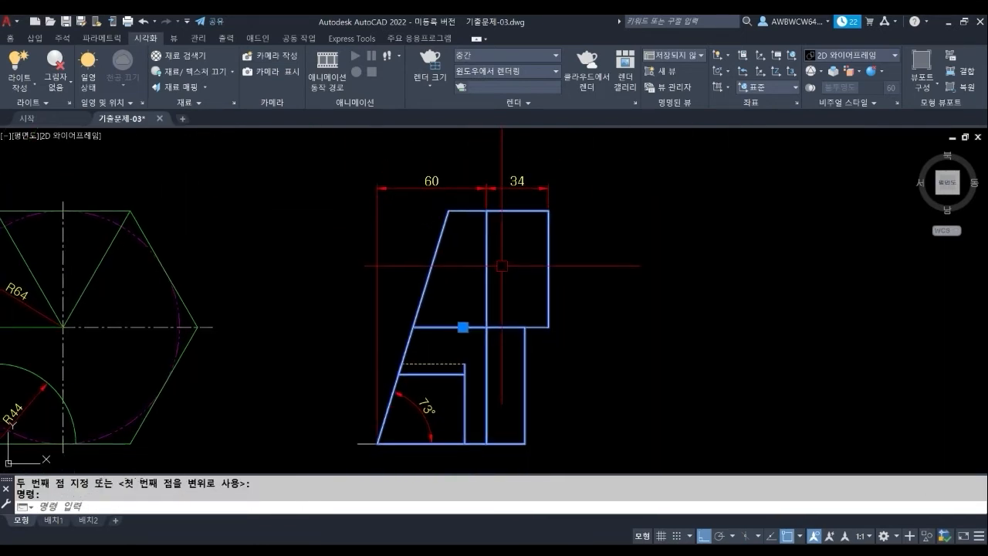
middle_click_drag(536, 288, 492, 264)
key("Escape")
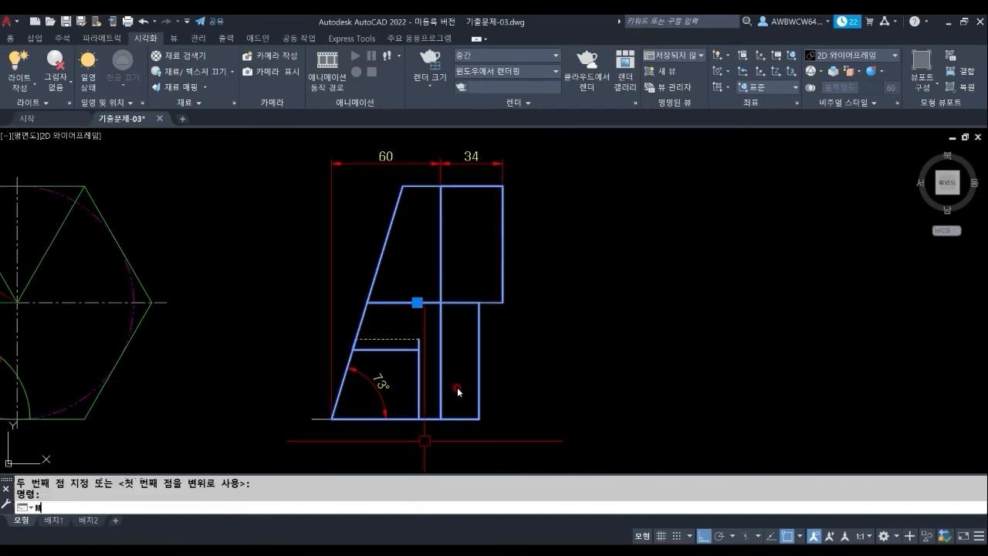
key("Escape")
- Move the solid horizontally away from the side-view drawing into the empty space to its right
left_click(448, 414)
type("m")
key("space")
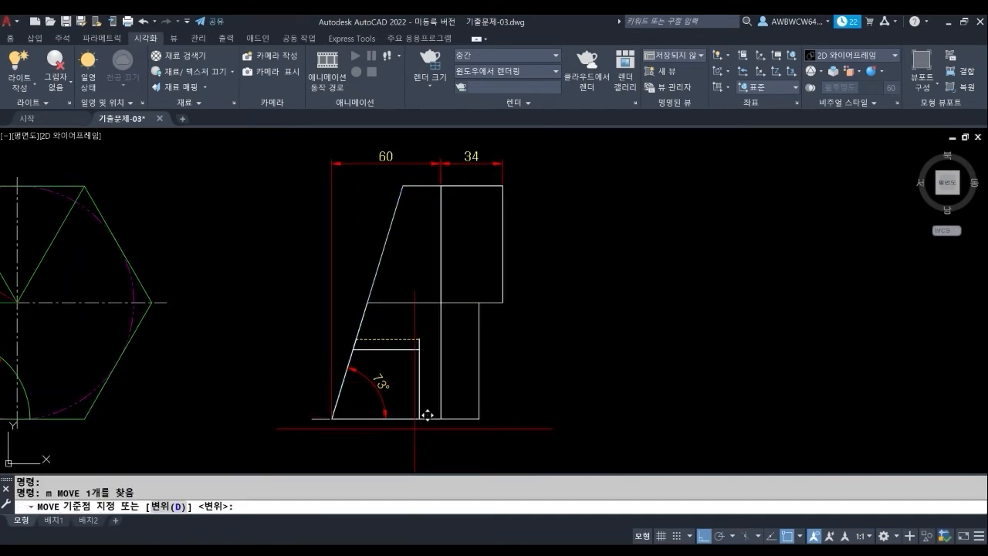
left_click(415, 427)
left_click(649, 334)
middle_click_drag(354, 387, 542, 386)
key("space")
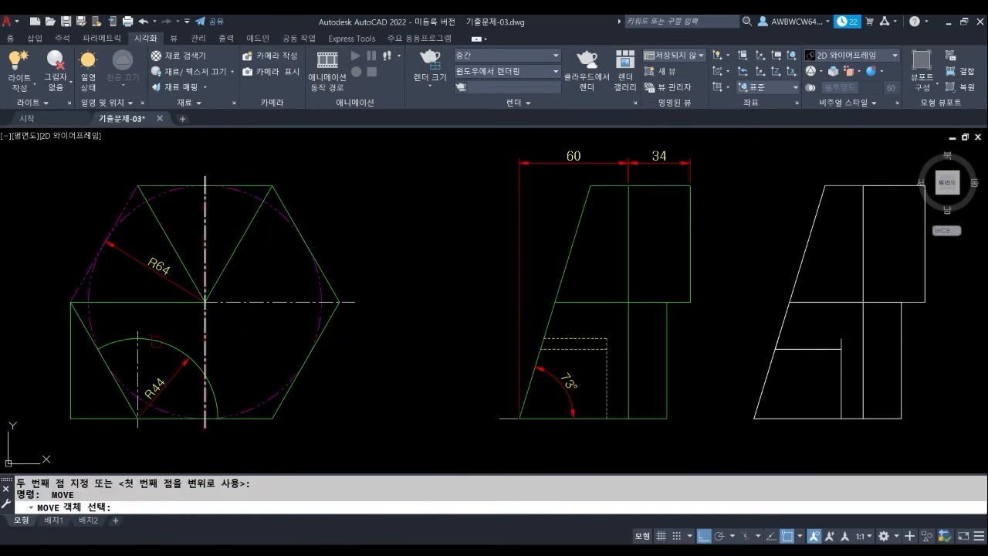
key("Escape")
- Compare the upper dashed hidden line of the side view with the corresponding recess edges on the solid
left_click(570, 339)
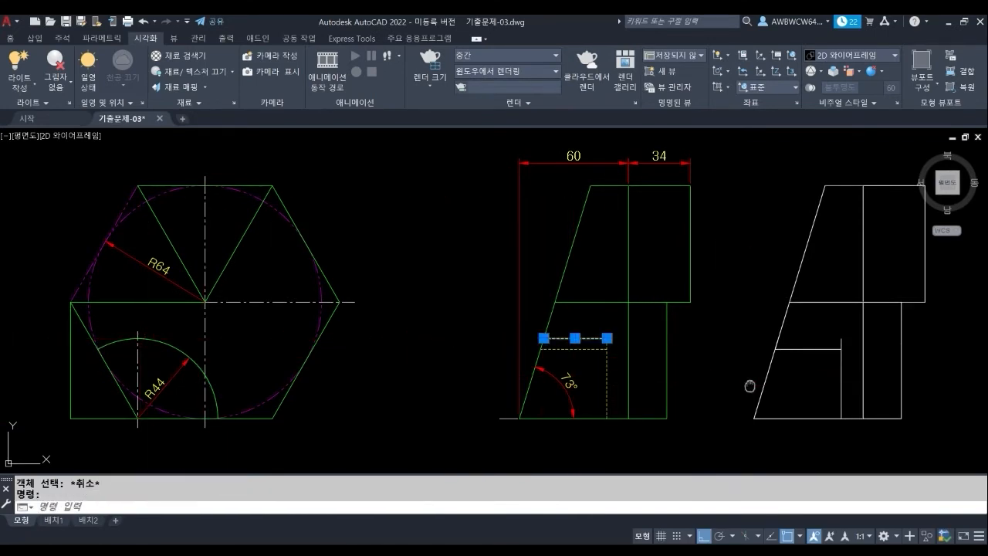
middle_click_drag(749, 386, 589, 367)
key("Escape")
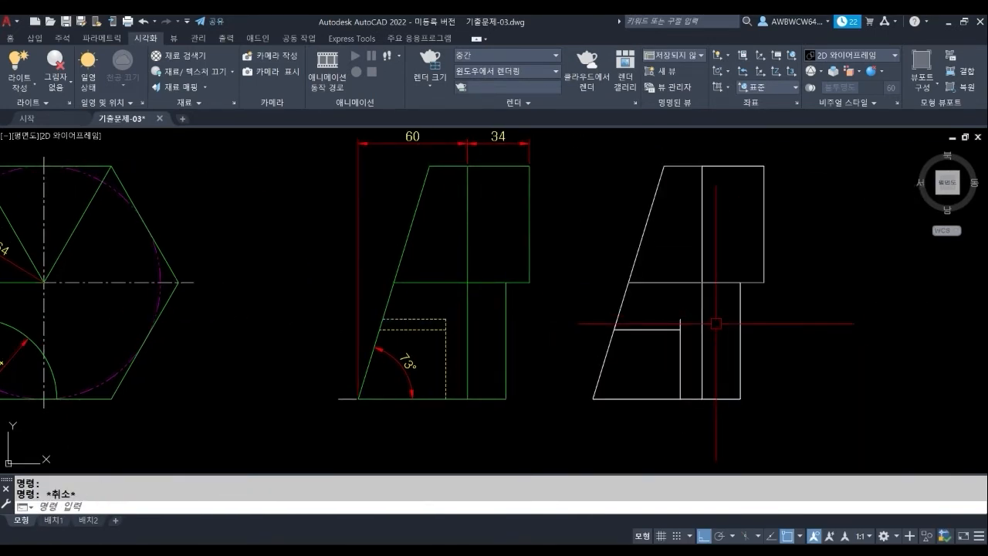
left_click(442, 318)
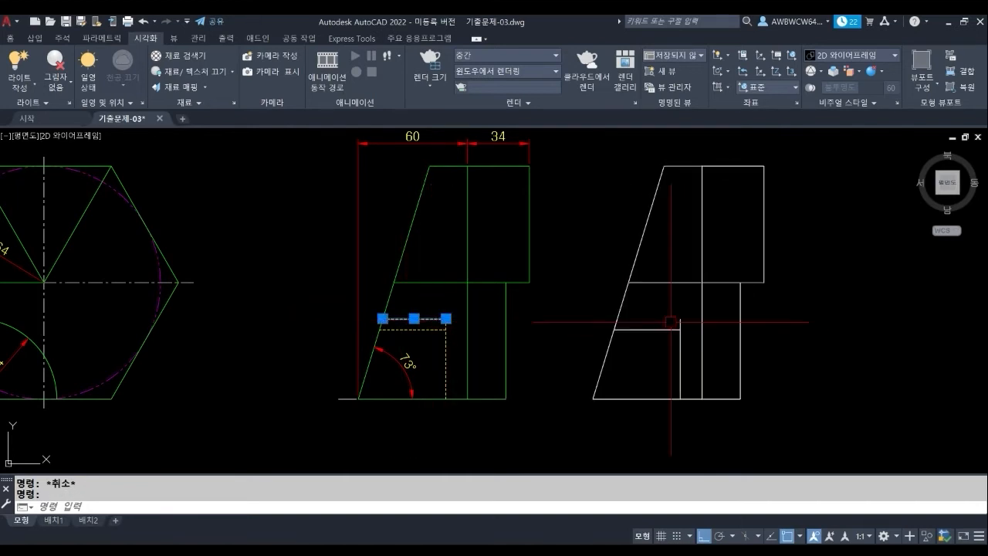
key("Escape")
scroll(673, 317, "up", 2)
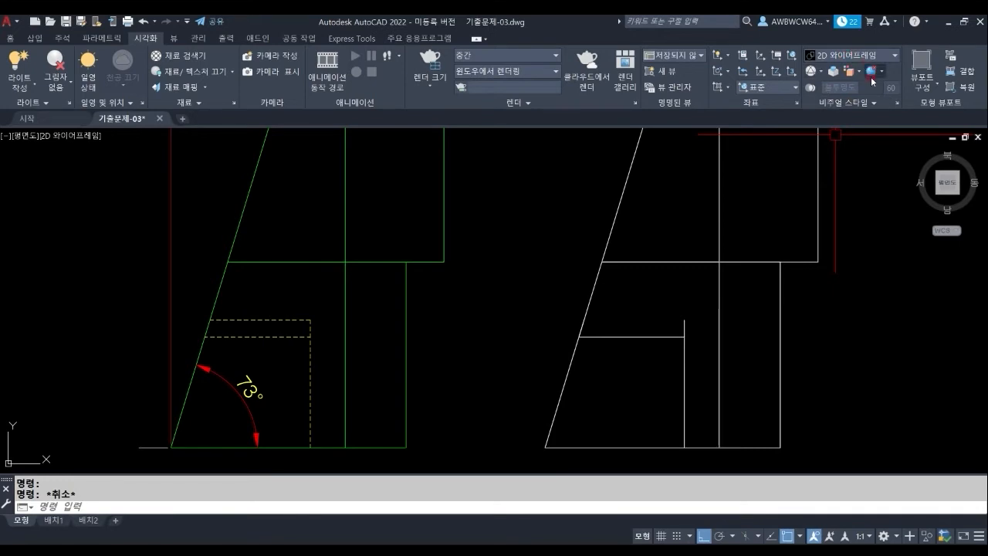
- Switch the visual style to X-Ray and inspect the recess inside the solid against the dashed lines of the side view
left_click(858, 56)
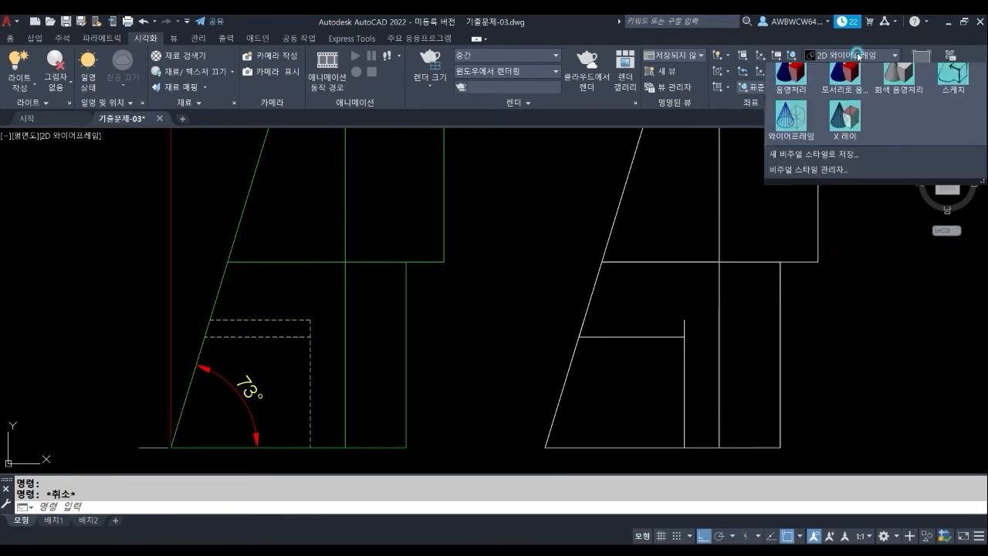
left_click(849, 182)
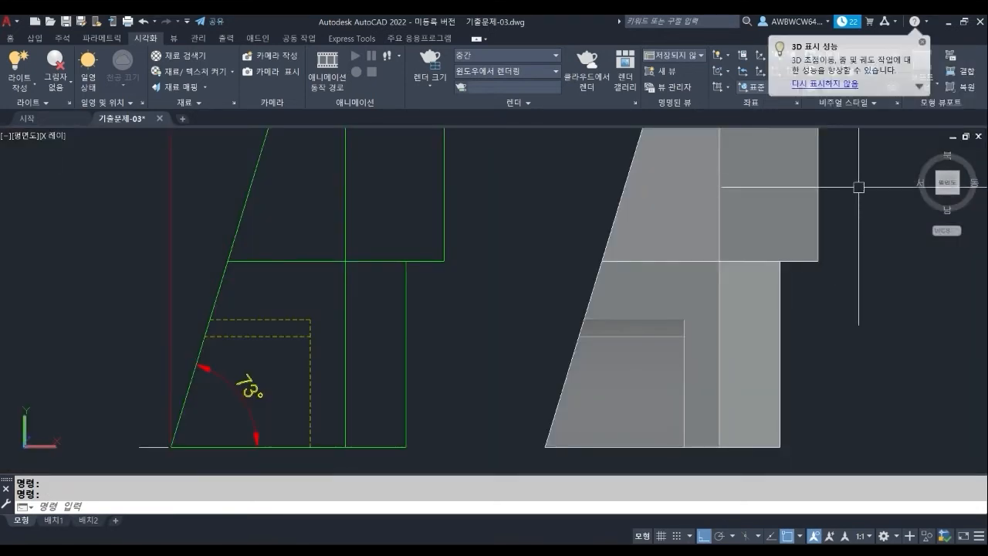
scroll(728, 379, "up", 3)
scroll(610, 304, "down", 2)
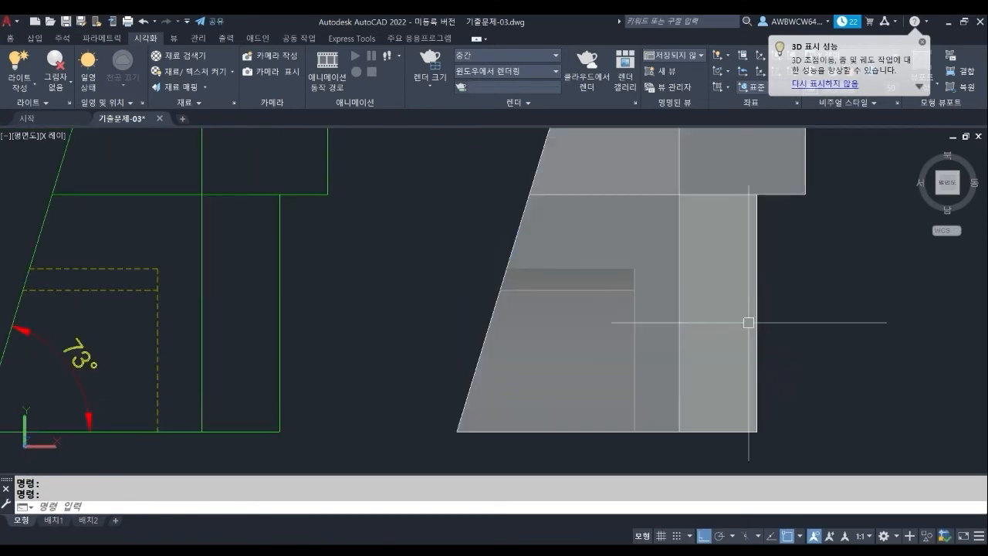
scroll(748, 322, "down", 2)
scroll(666, 298, "up", 3)
mouse_move(869, 327)
middle_mouse_down()
mouse_move(845, 347)
mouse_move(801, 348)
middle_mouse_up()
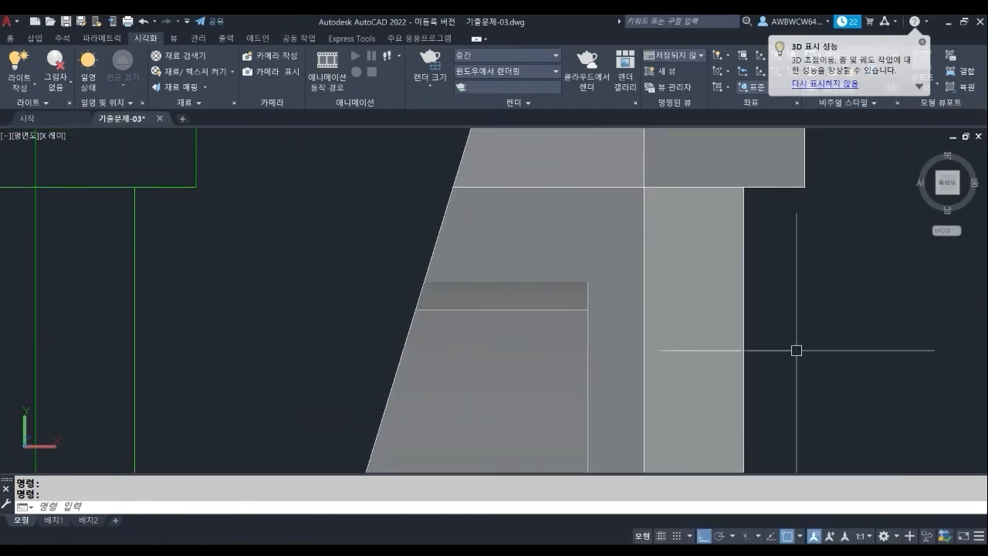
scroll(701, 322, "down", 2)
scroll(619, 230, "up", 1)
- Measure with DIST from the upper-right corner of the side view's dashed recess to the matching quadrant point on the solid
type("DI")
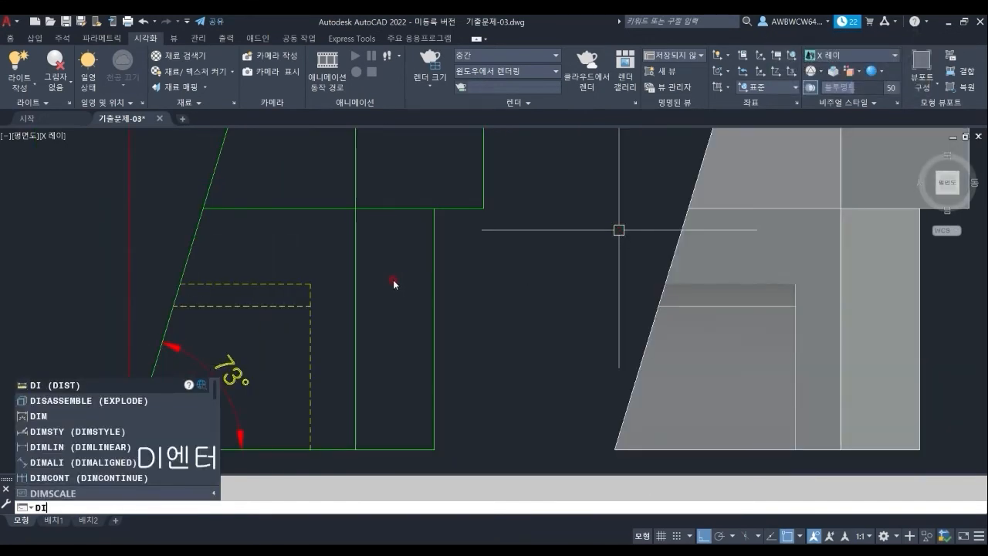
key("Return")
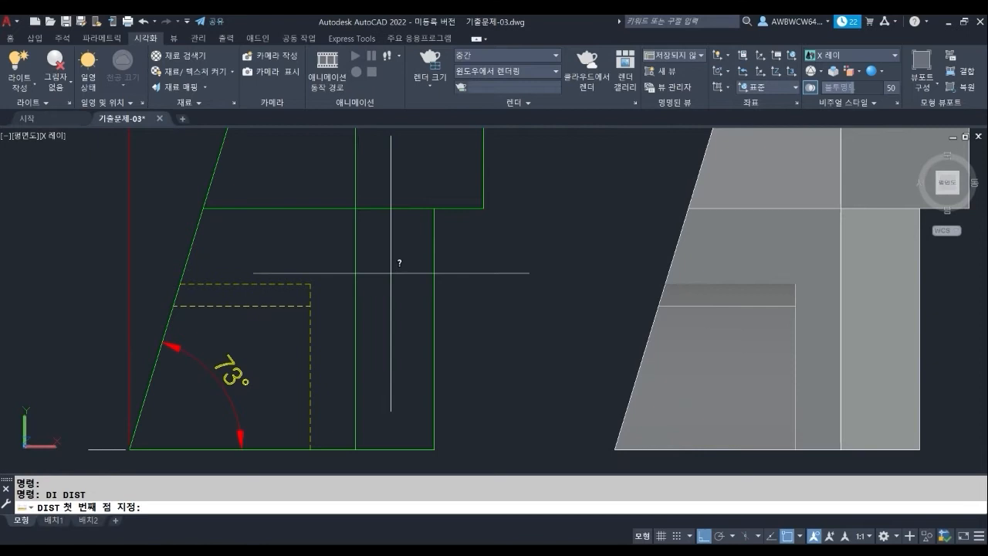
left_click(309, 283)
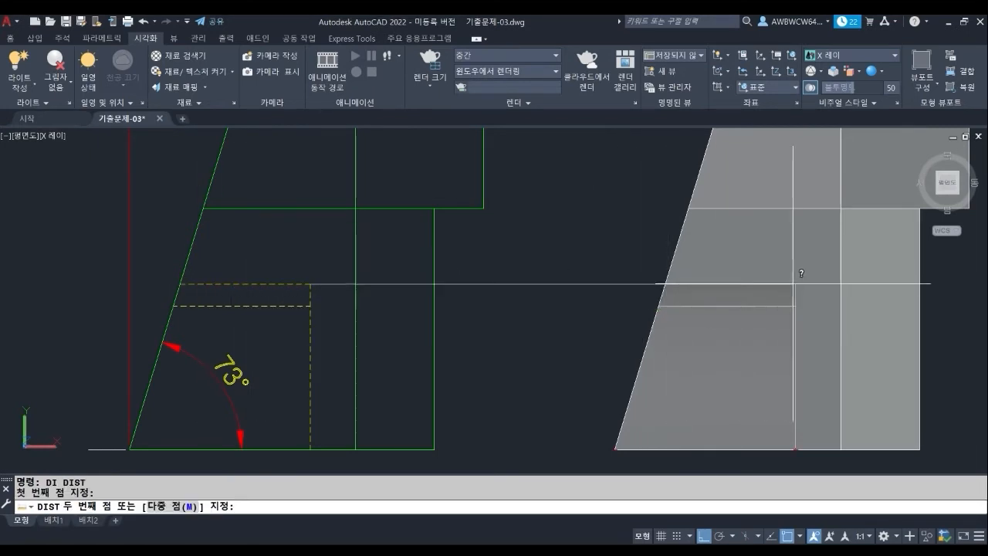
right_click(775, 283, "shift")
left_click(819, 425)
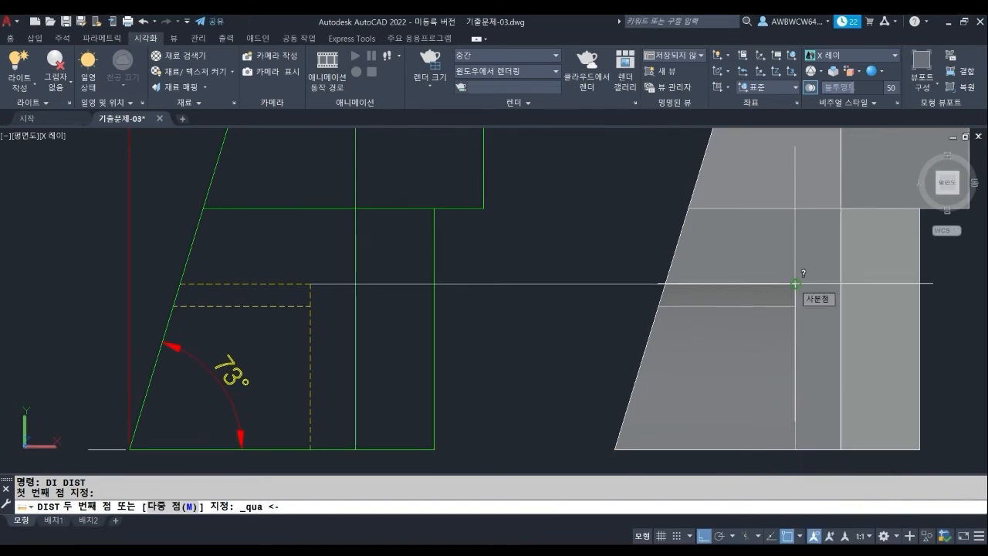
left_click(795, 283)
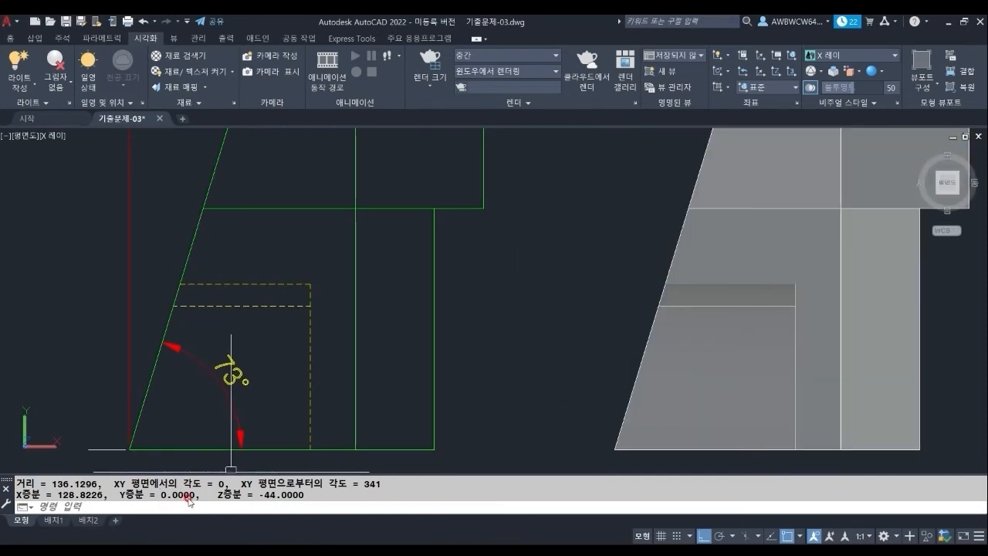
- Set the visual style back to 2D Wireframe with all the side-view geometry in view
scroll(541, 335, "down", 4)
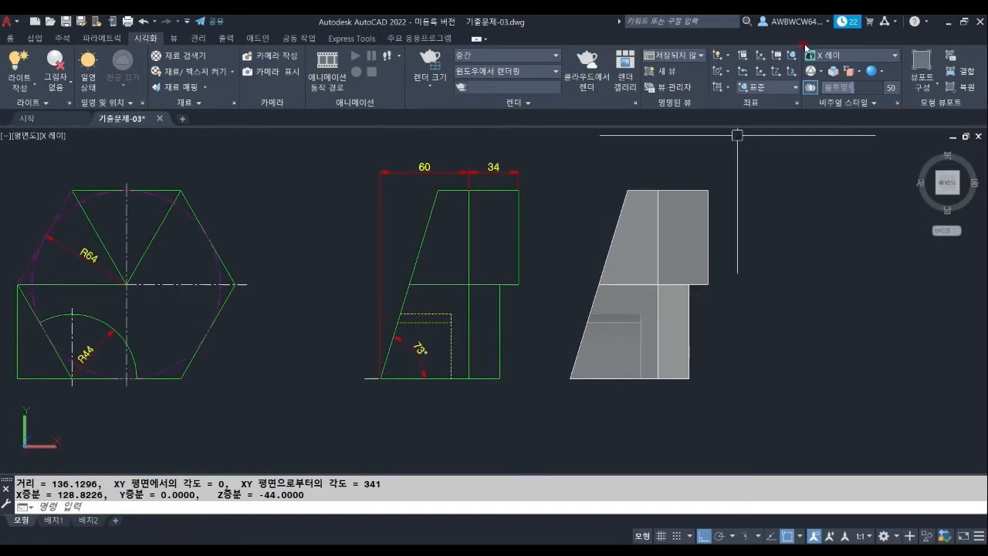
left_click(830, 56)
left_click(792, 81)
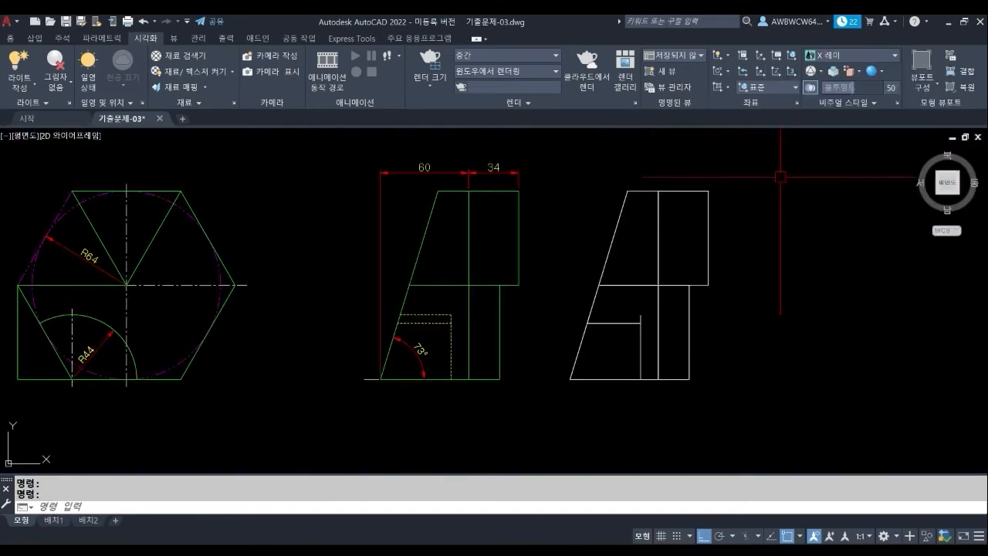
- Move the solid by its upper-right endpoint onto the upper-right corner of the side-view drawing and check the overlay
type("m")
key("space")
left_click(684, 379)
key("space")
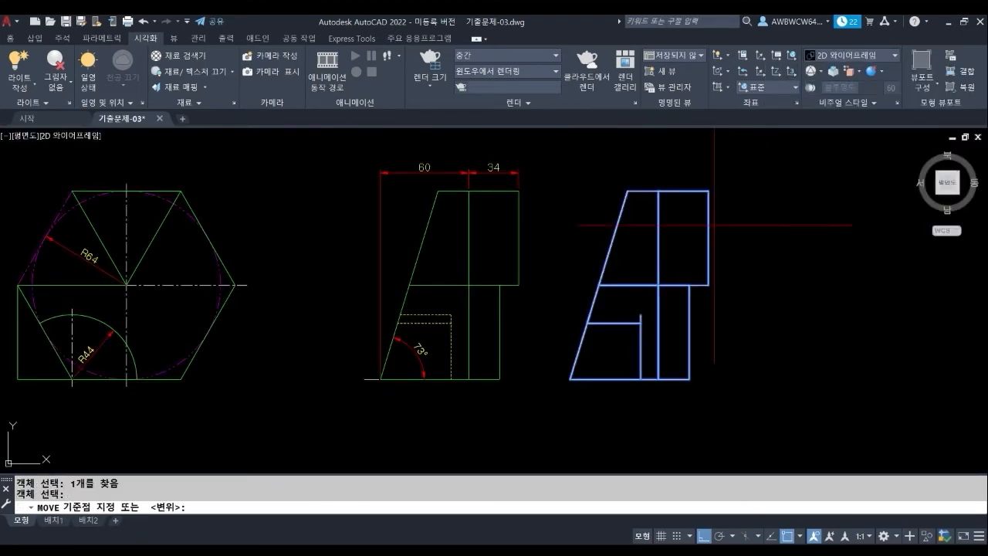
left_click(708, 190)
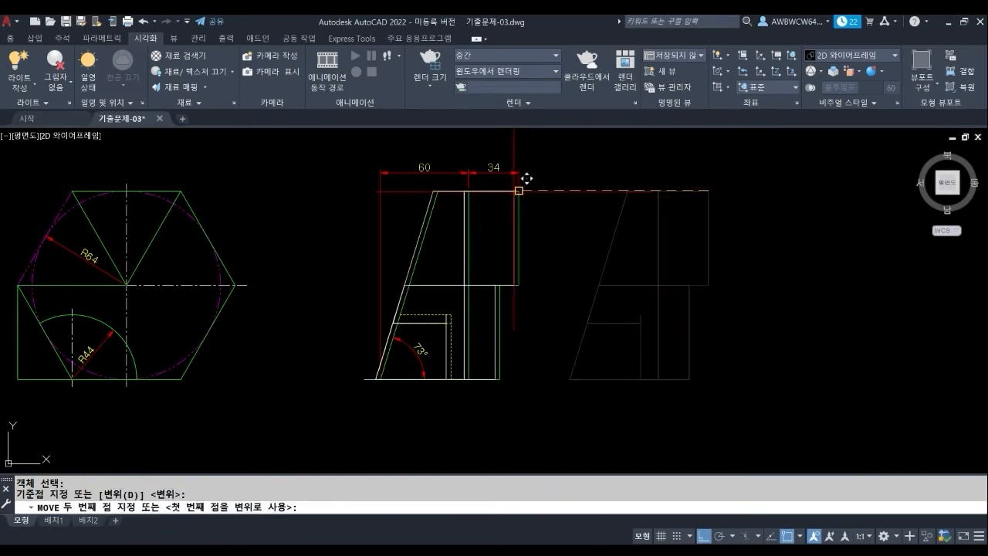
left_click(518, 190)
scroll(445, 271, "up", 2)
mouse_move(465, 359)
middle_mouse_down()
mouse_move(607, 242)
mouse_move(547, 221)
mouse_move(541, 271)
middle_mouse_up()
scroll(573, 282, "down", 4)
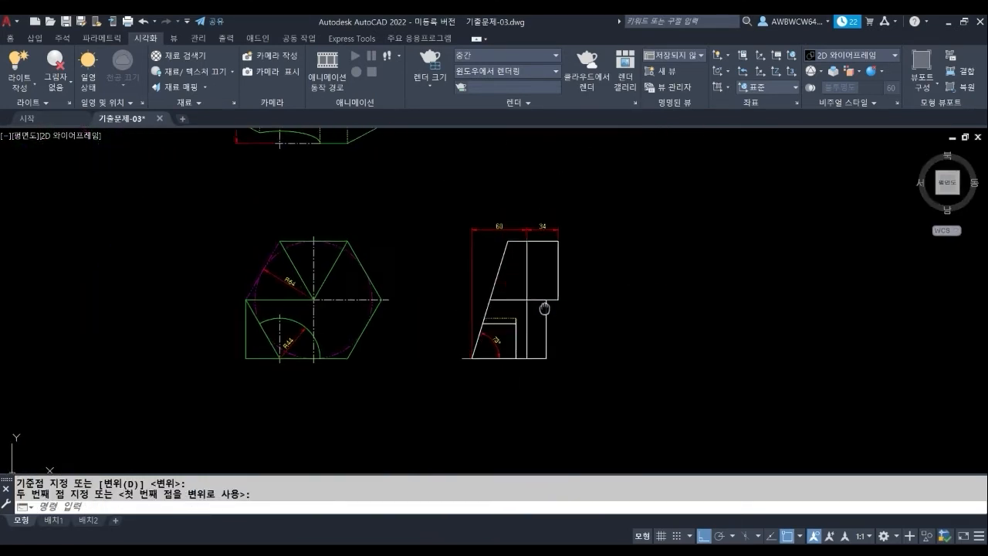
key("Escape")
key("Escape")
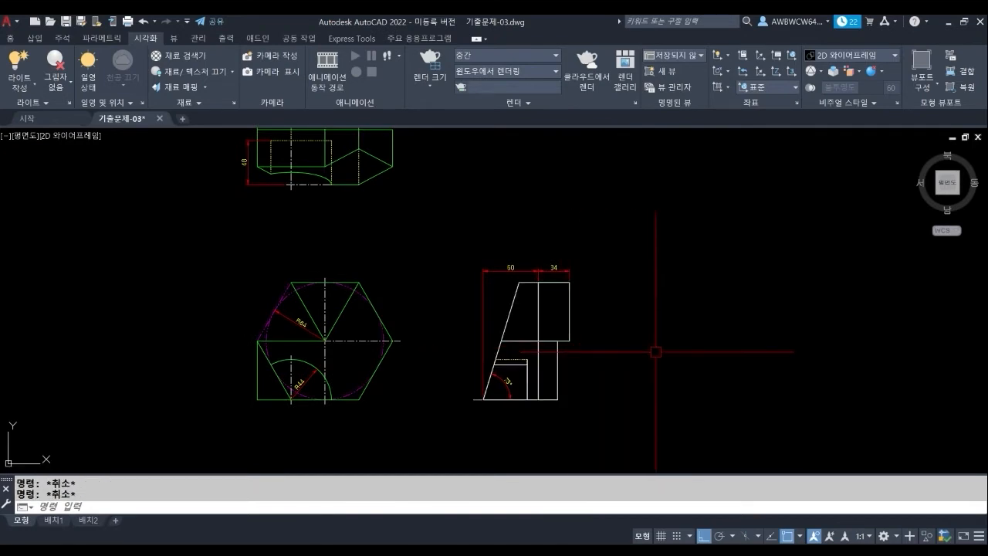
- Undo the moves, rotations and visual style changes repeatedly until the unrotated solid is back beside the top-view drawing
type("U")
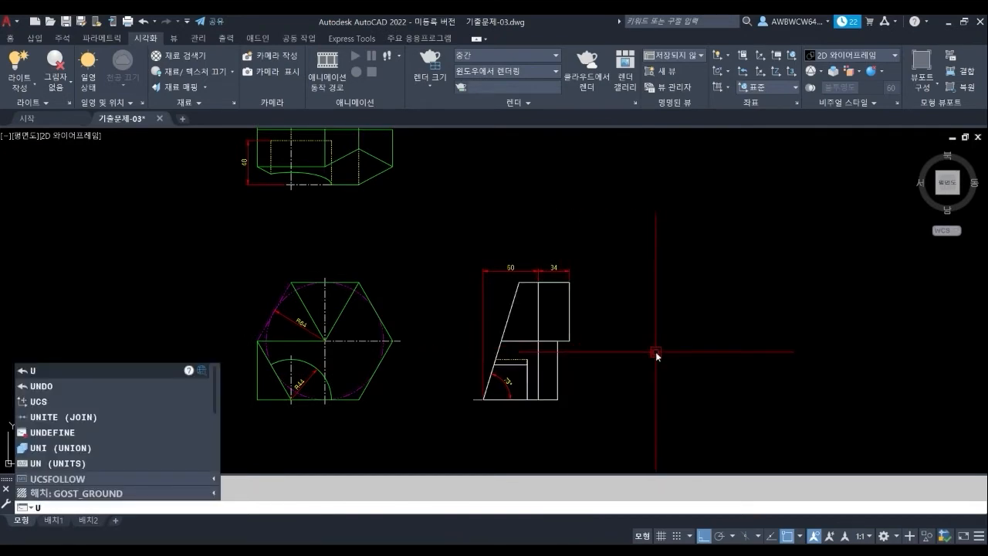
key("Return")
type("U")
key("Return")
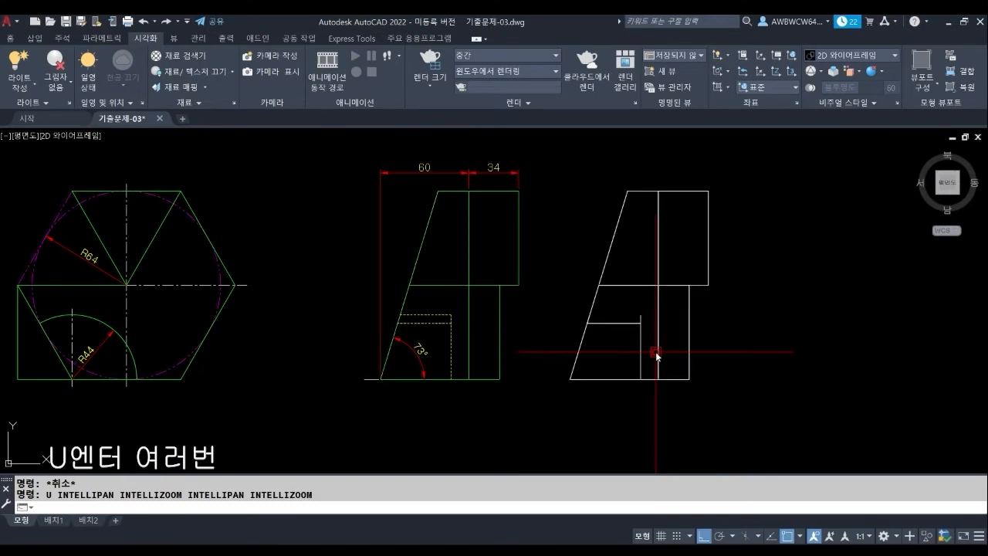
type("U")
key("Return")
type("U")
key("Return")
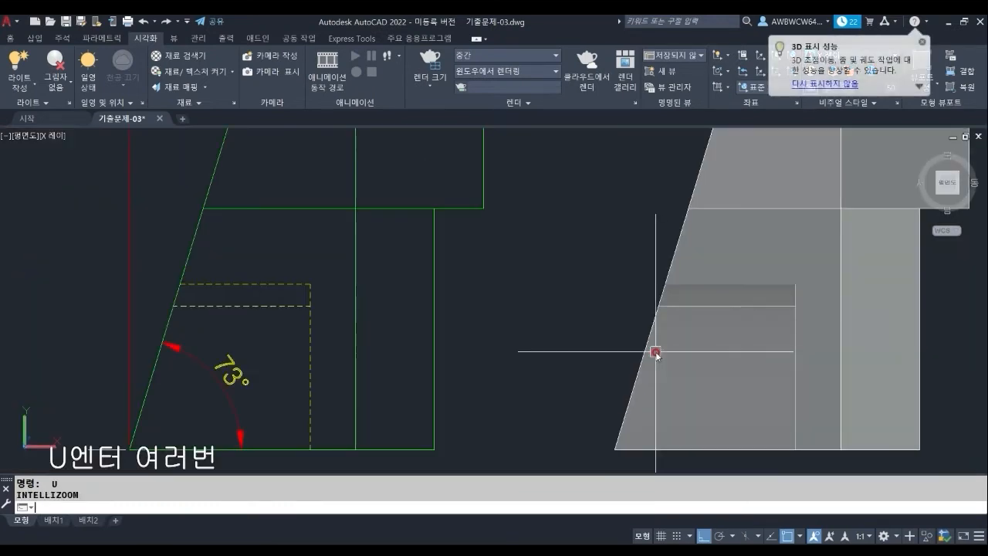
key("Return")
key("Return")
key("Return")
key("Return")
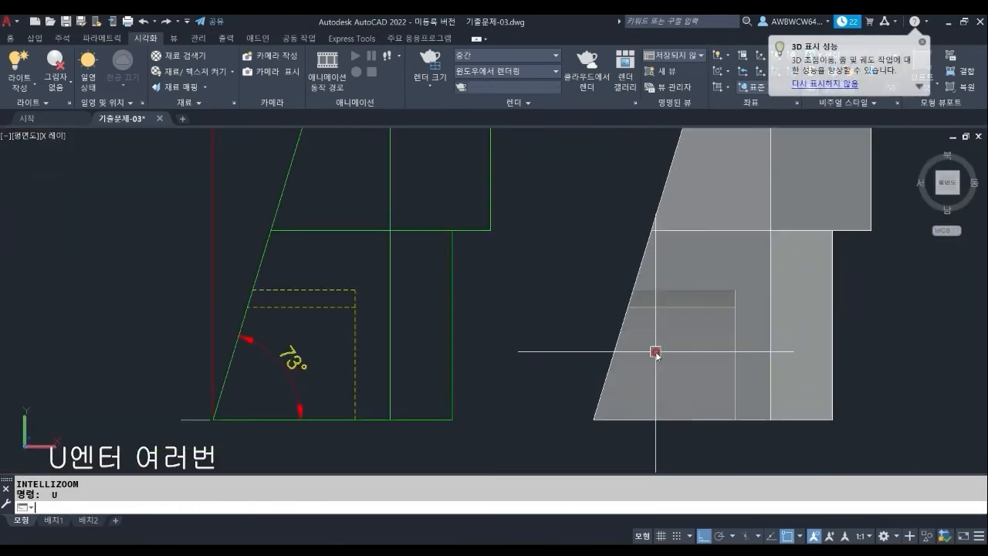
key("Return")
key("Return")
key("Return")
key("Return")
key("Return")
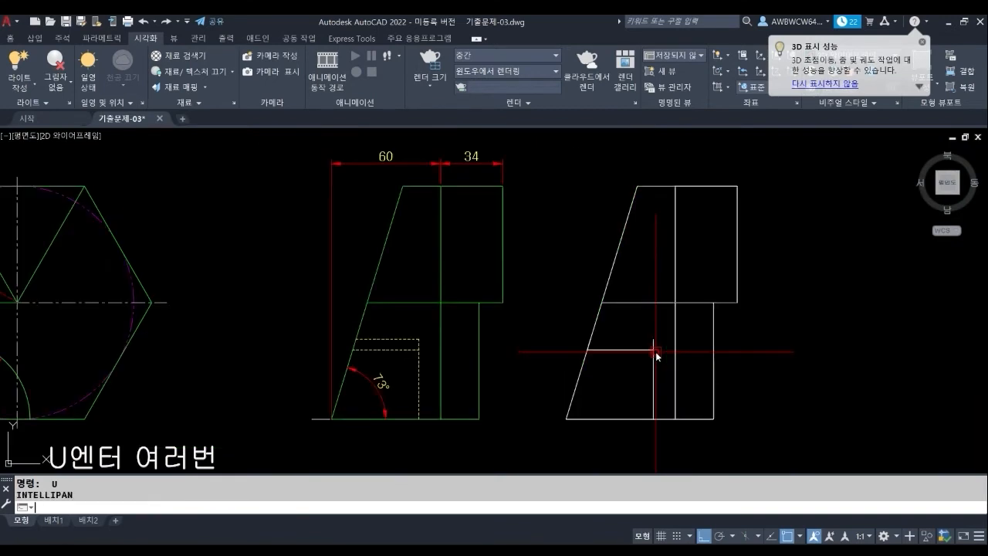
key("Return")
key("Return")
key("Return")
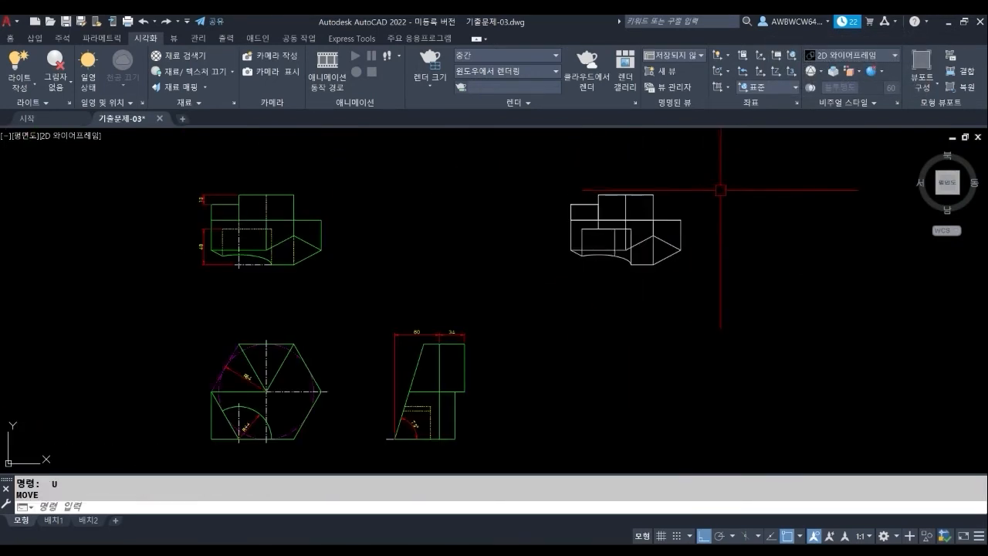
key("Return")
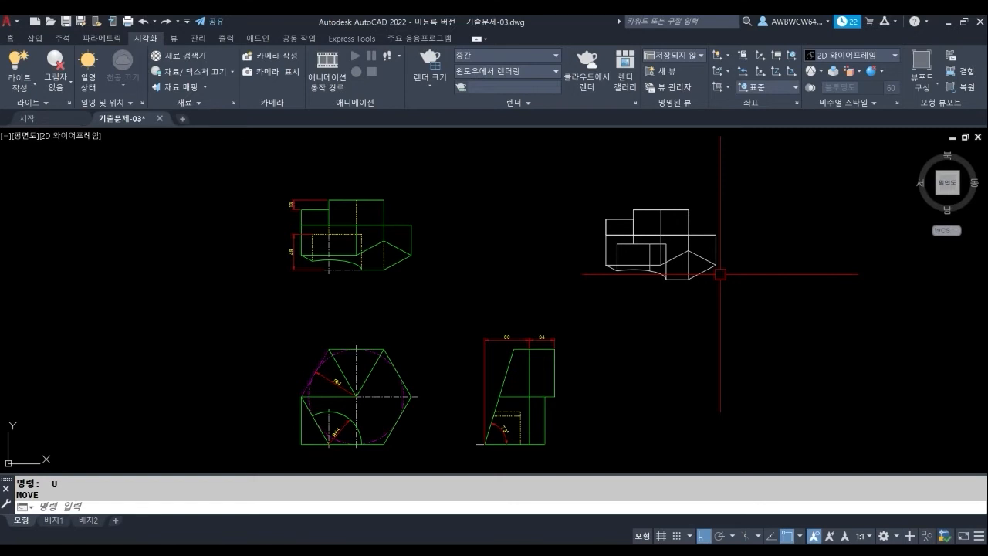
mouse_move(391, 279)
middle_mouse_down()
mouse_move(432, 216)
mouse_move(396, 247)
middle_mouse_up()
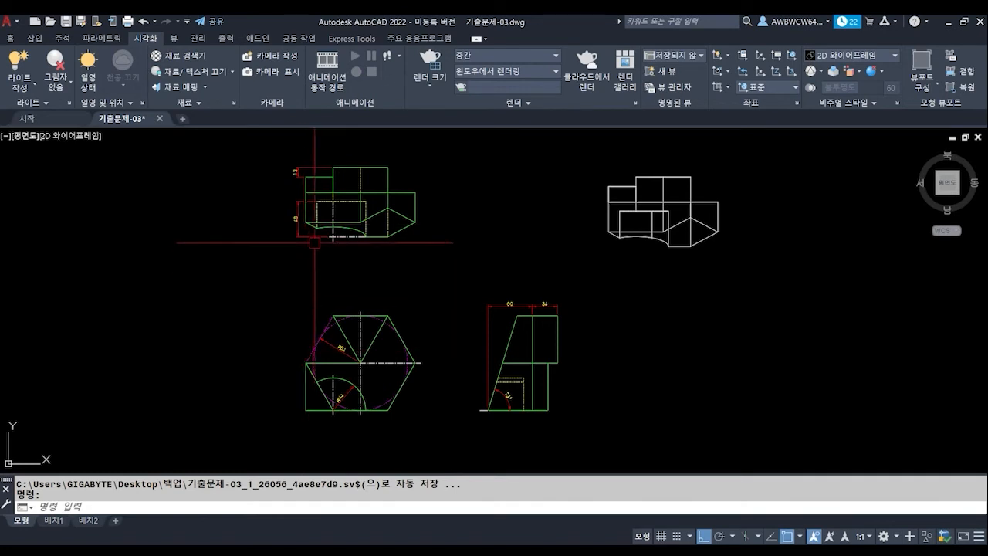
- Regenerate the drawing with the top, front and side views together on screen
scroll(384, 391, "up", 2)
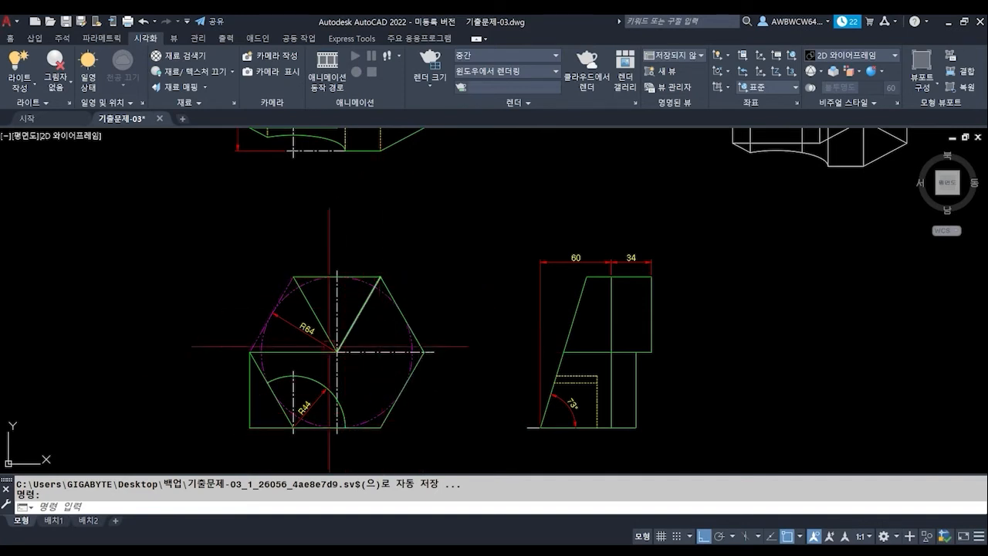
middle_click_drag(348, 200, 357, 345)
middle_click_drag(492, 420, 546, 336)
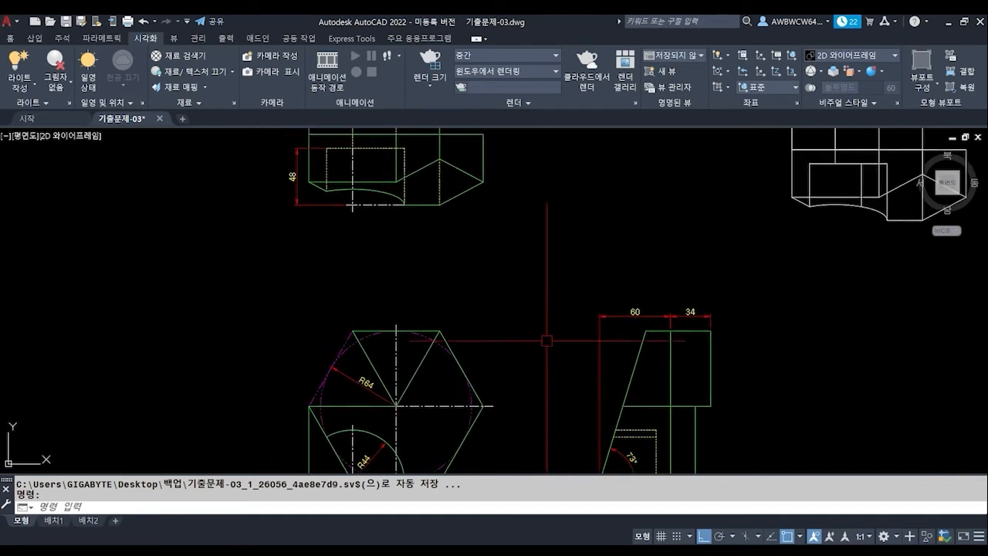
mouse_move(493, 310)
middle_mouse_down()
mouse_move(492, 377)
mouse_move(427, 217)
middle_mouse_up()
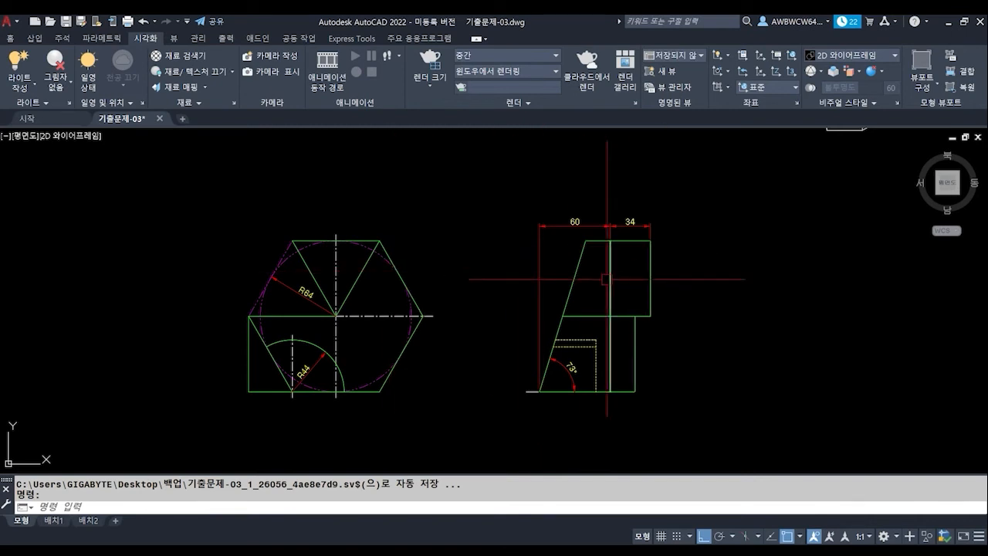
type("re")
key("Return")
scroll(463, 370, "down", 2)
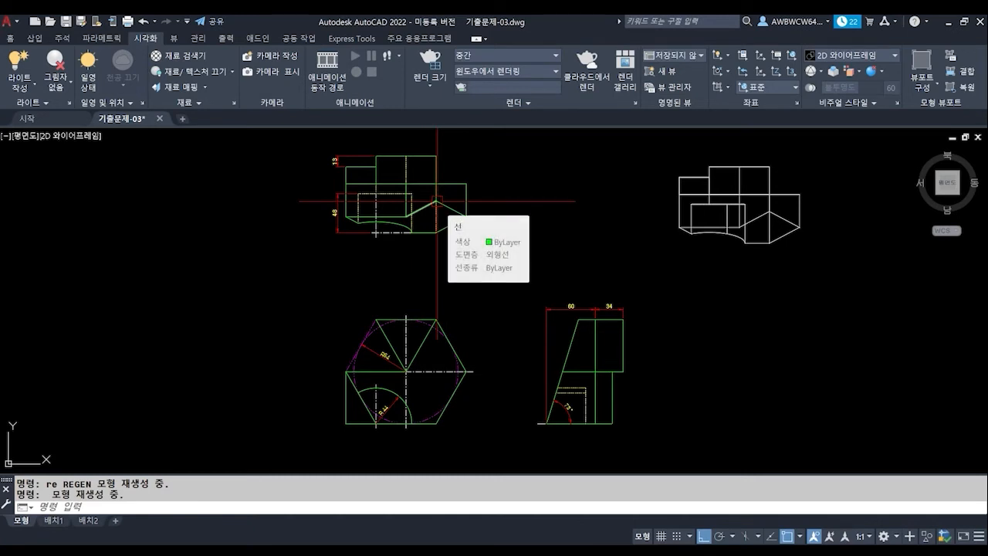
- Measure with DIST from the front-view hexagon's right vertex to the midpoint of the top view's right vertical edge
type("di")
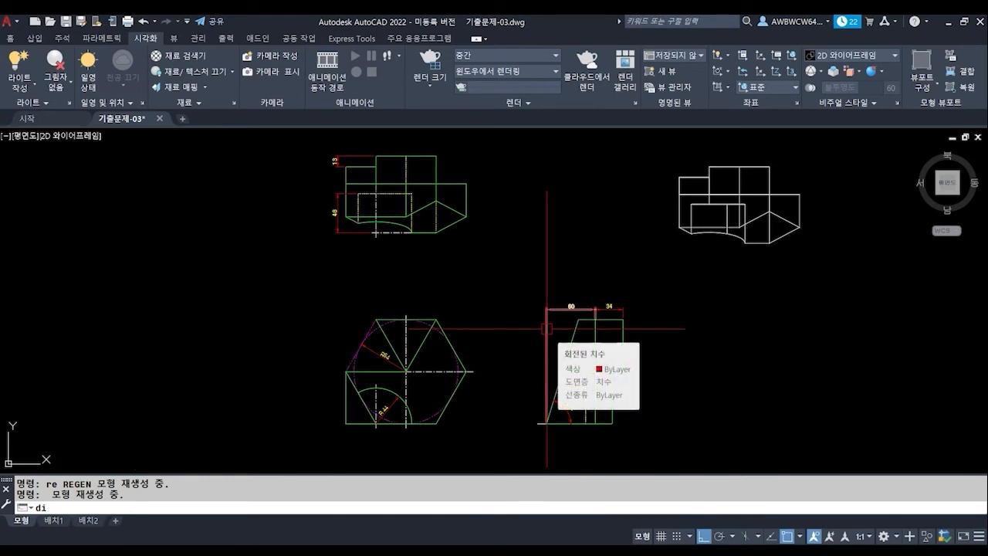
key("Return")
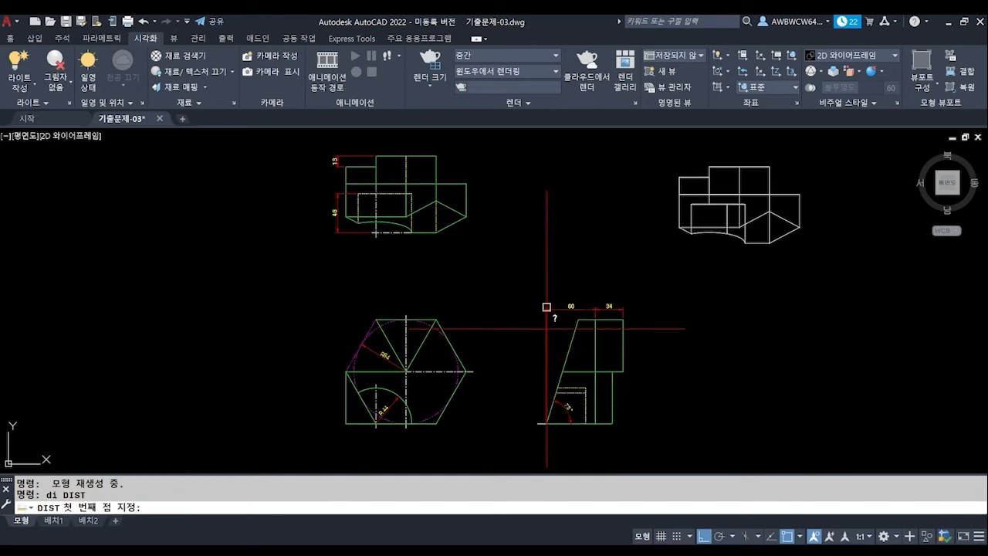
scroll(460, 370, "up", 2)
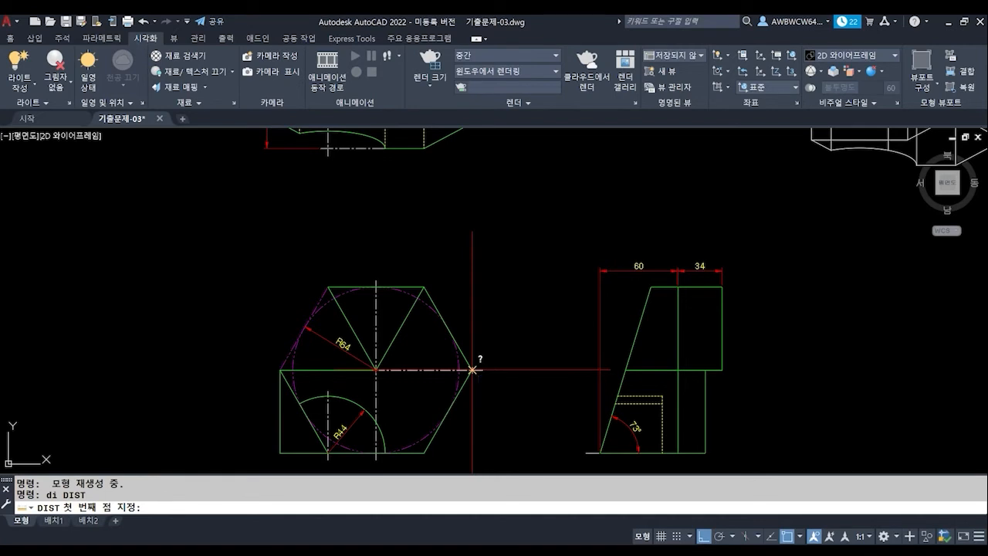
left_click(473, 370)
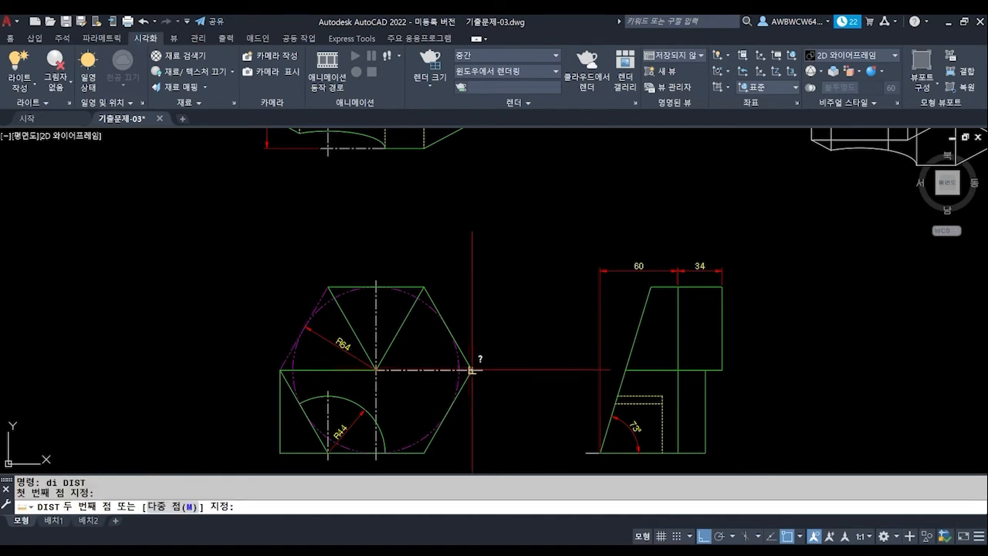
middle_click_drag(453, 215, 455, 345)
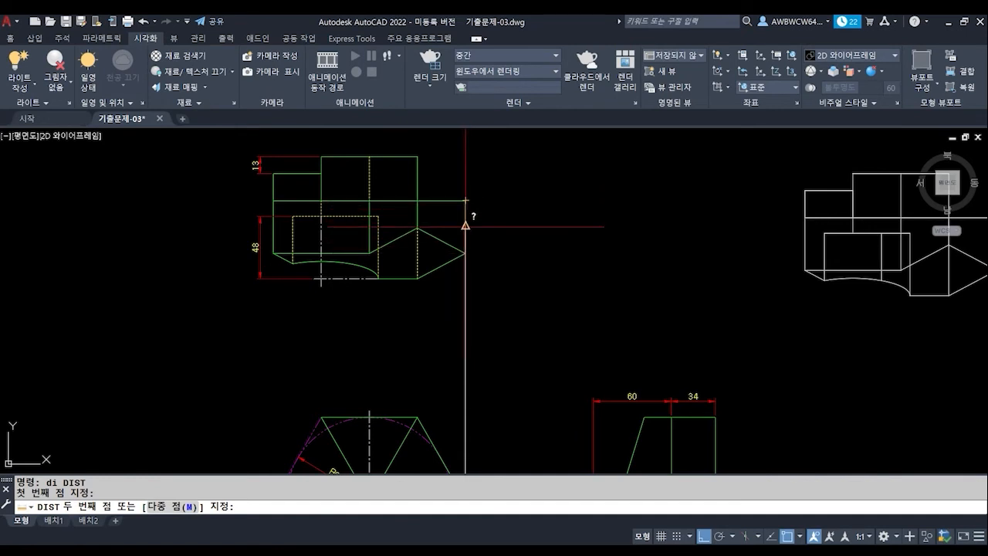
left_click(465, 226)
- Measure with DIST from the hexagon's upper-right vertex to the peak of the sloped edges in the top view
middle_click_drag(441, 382, 452, 363)
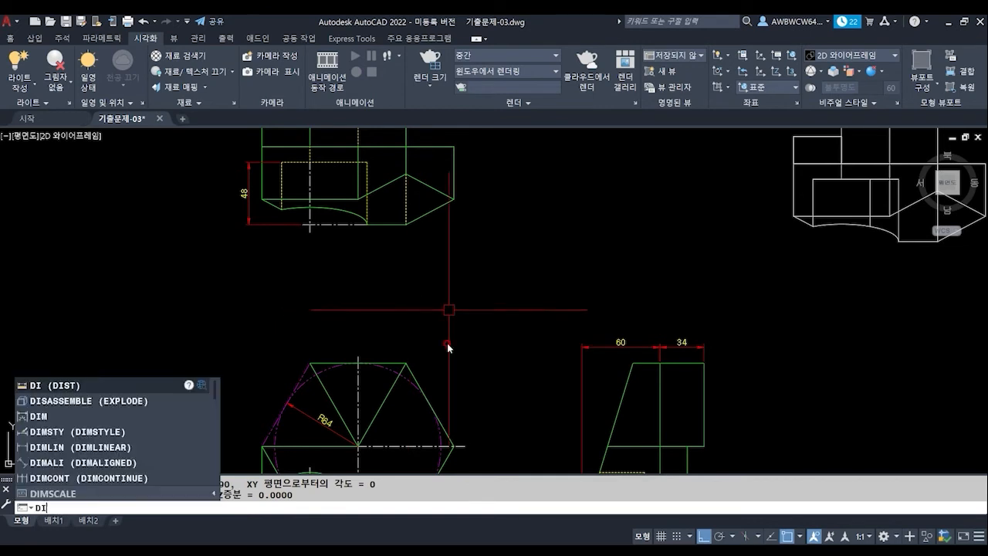
key("Return")
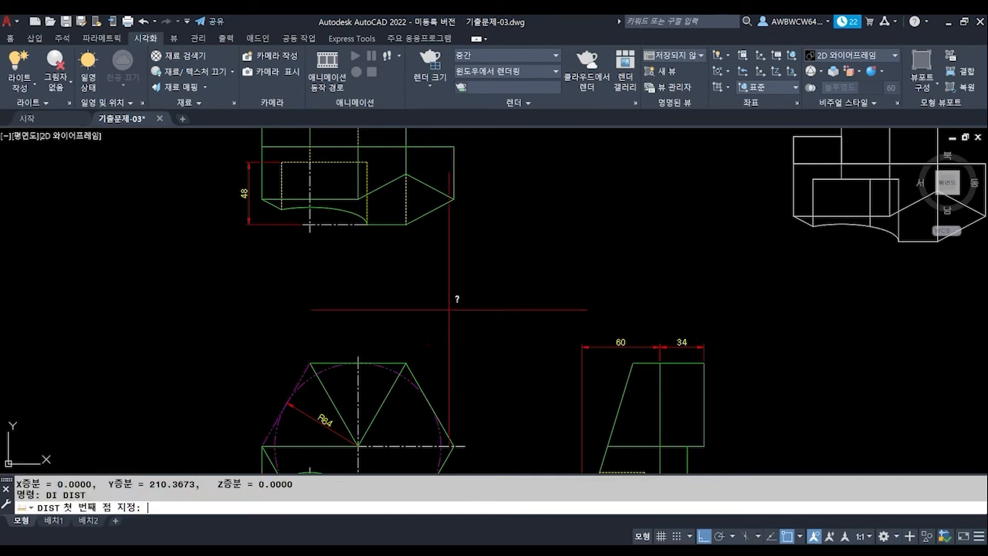
left_click(406, 363)
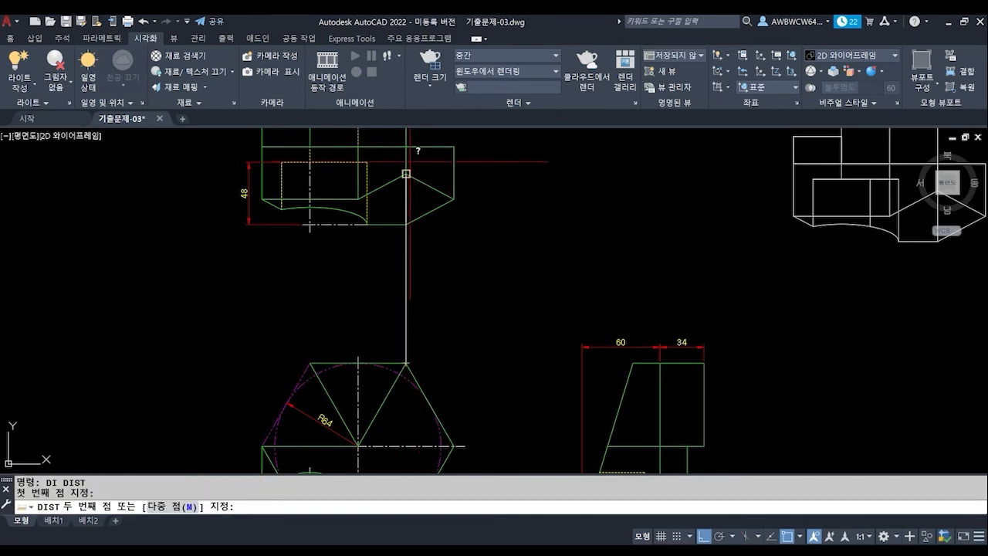
middle_click_drag(406, 146, 406, 188)
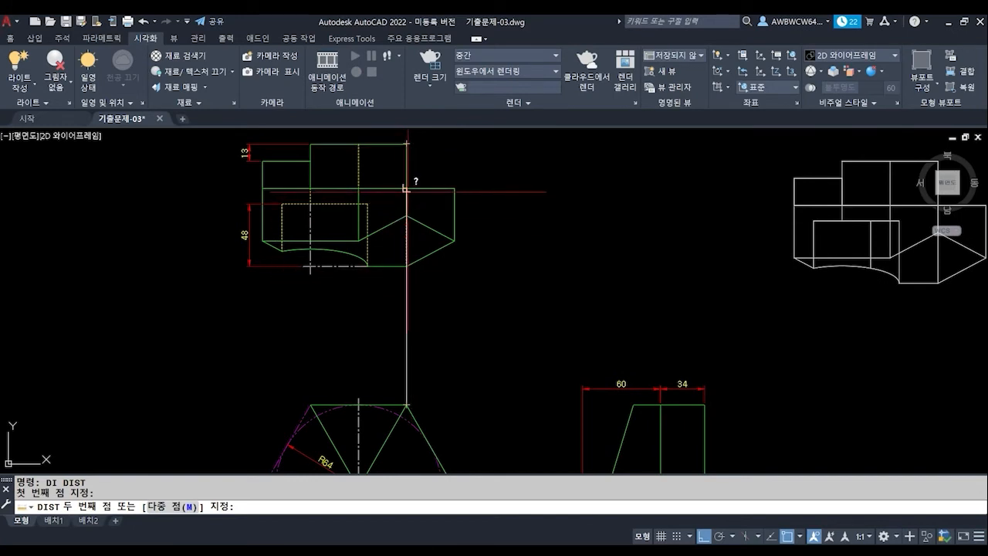
left_click(407, 215)
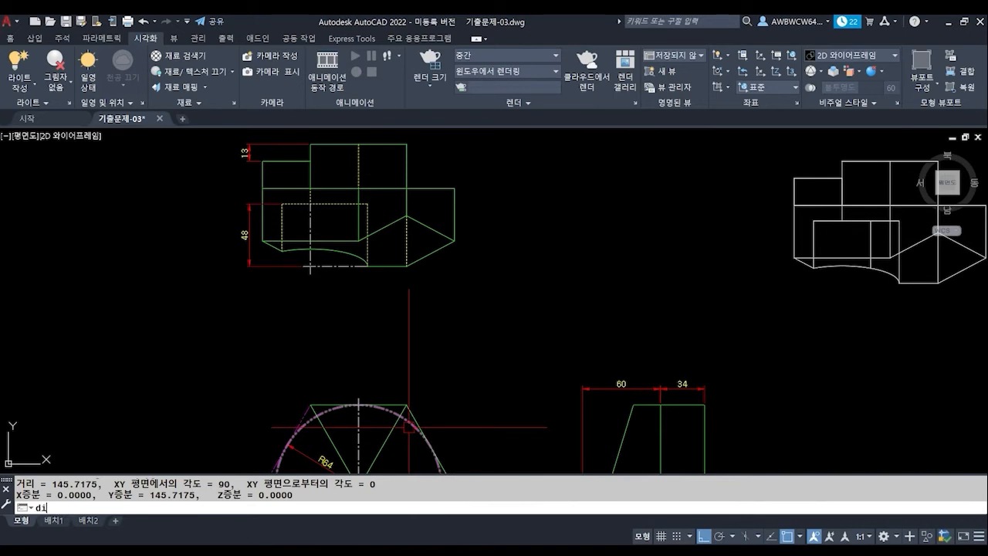
- Measure with DIST from the hexagon's upper-left vertex to the vertical line directly above it in the top view
key("Return")
left_click(310, 405)
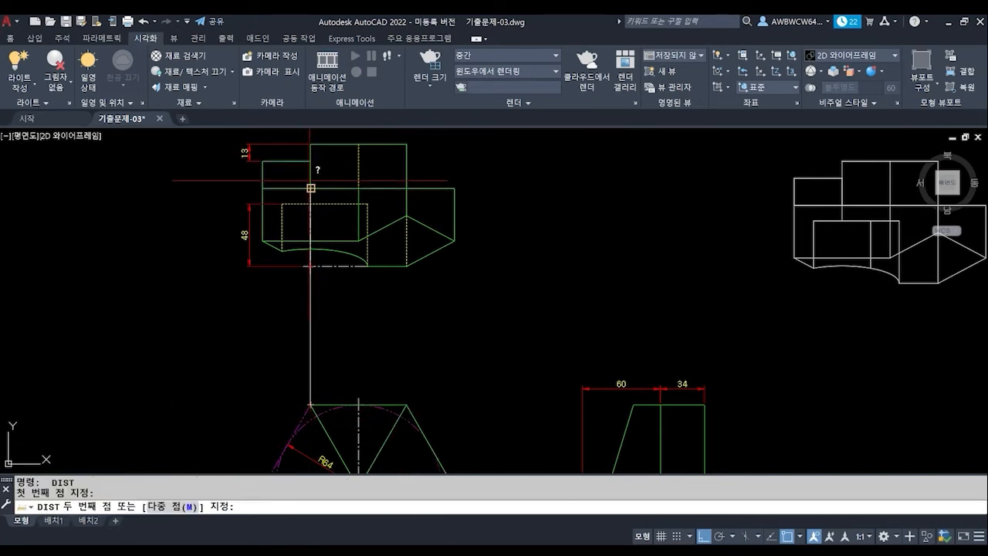
left_click(311, 238)
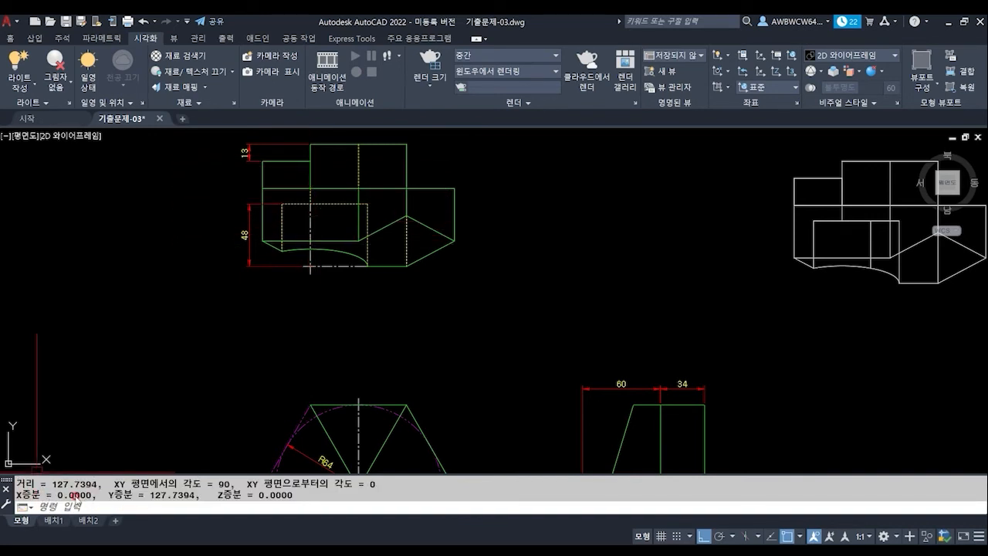
- Measure with DIST from the hexagon's left vertex to the left end of the long horizontal edge in the top view
scroll(361, 338, "down", 2)
key("Return")
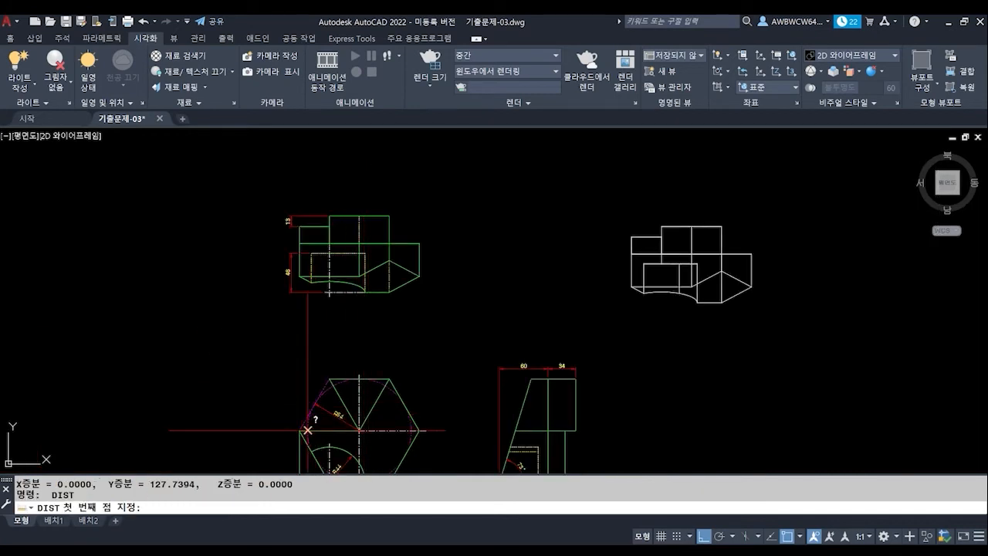
left_click(300, 430)
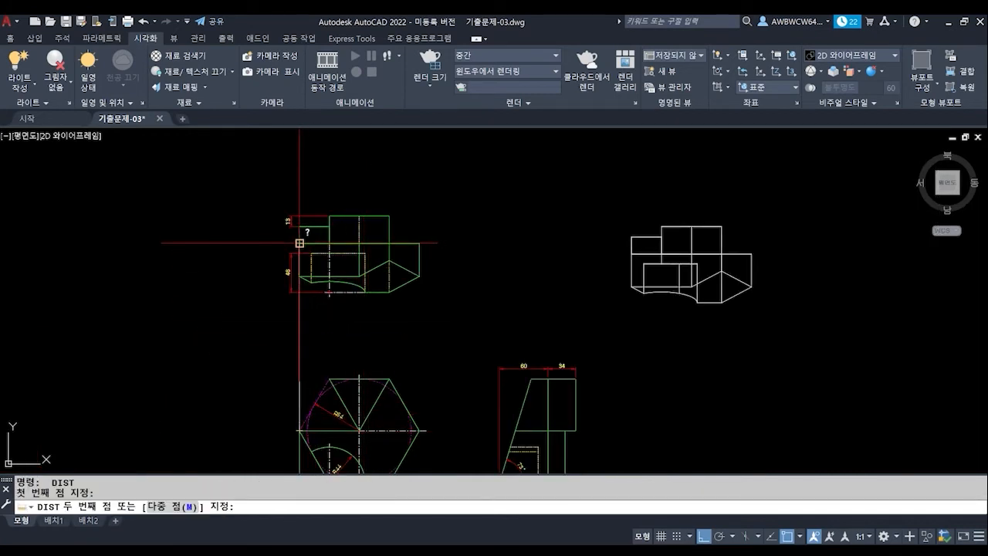
left_click(300, 243)
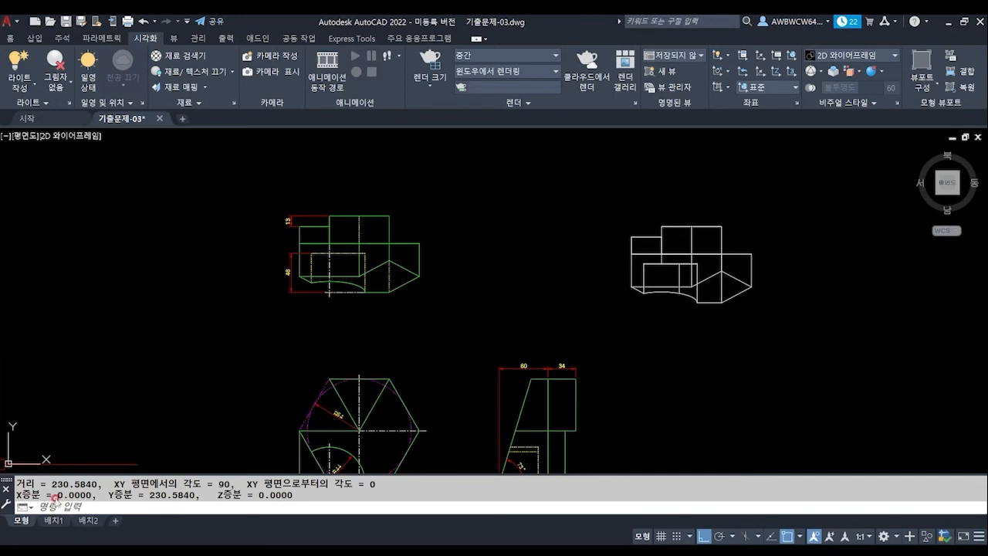
- Measure with DIST from the lower end of the R44 arc to the upper-right corner of the top view's dashed recess
scroll(342, 364, "up", 2)
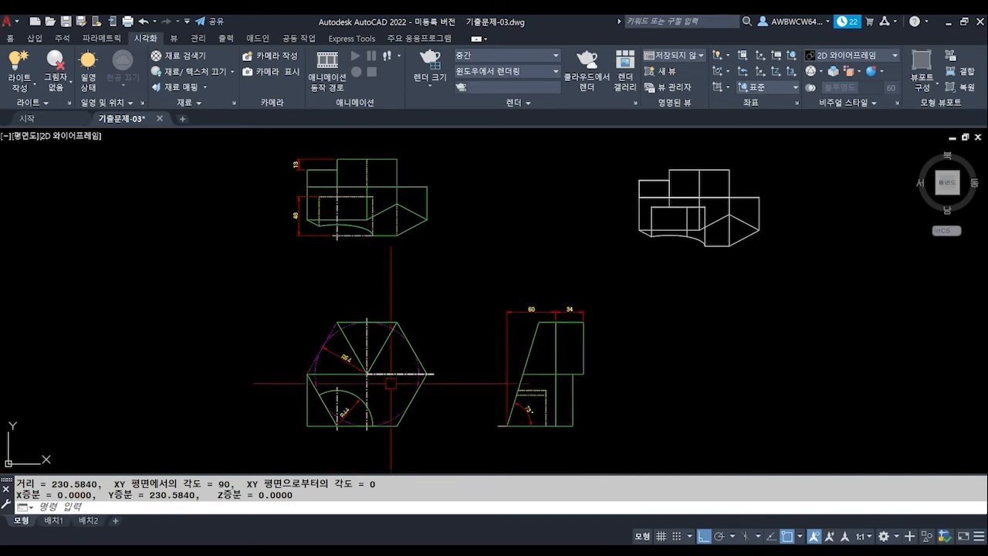
scroll(324, 351, "up", 3)
key("Return")
scroll(384, 414, "up", 4)
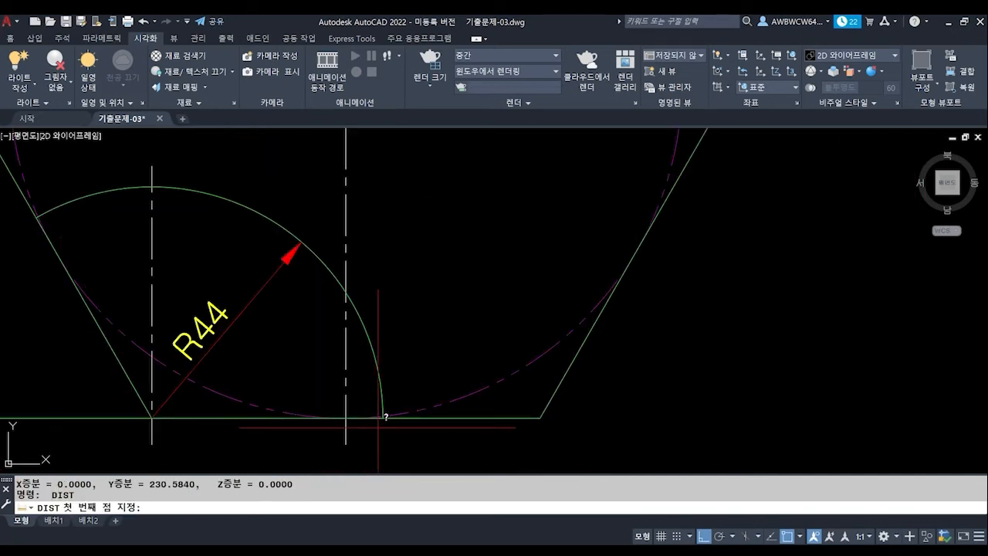
scroll(383, 415, "up", 3)
left_click(364, 394)
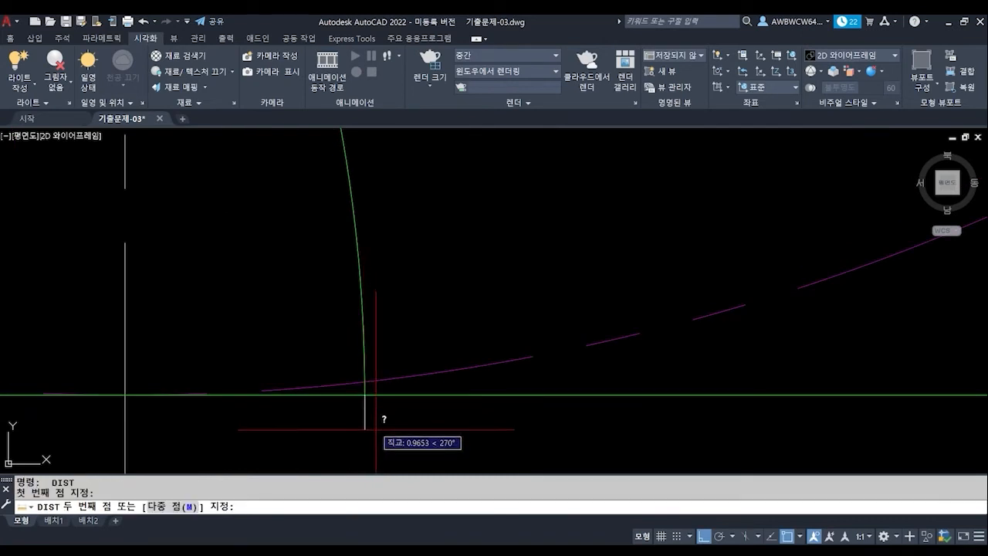
scroll(384, 414, "down", 6)
scroll(379, 241, "up", 5)
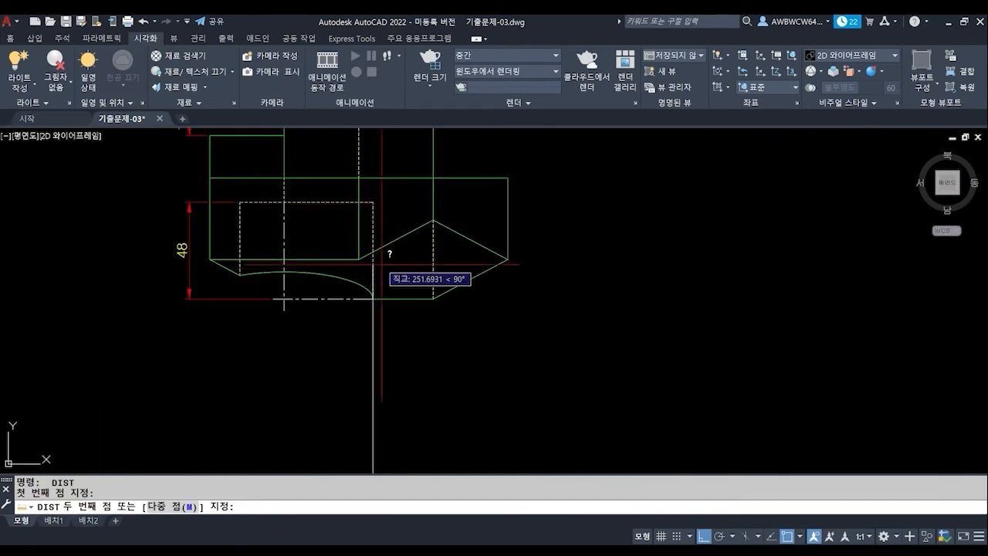
left_click(373, 211)
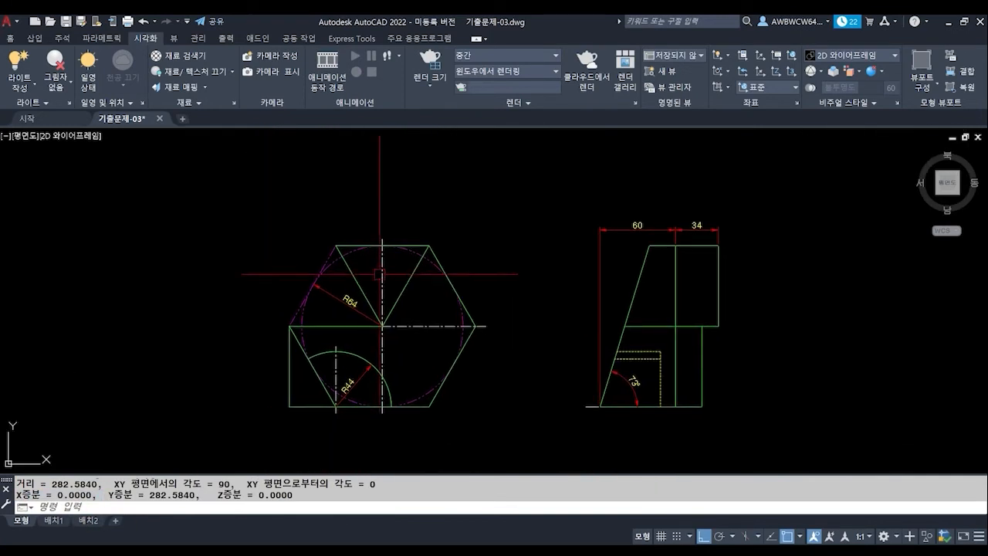
- Measure with DIST from the upper end of the R44 arc's vertical centre line to the lower end of the top view's centre line
type("di")
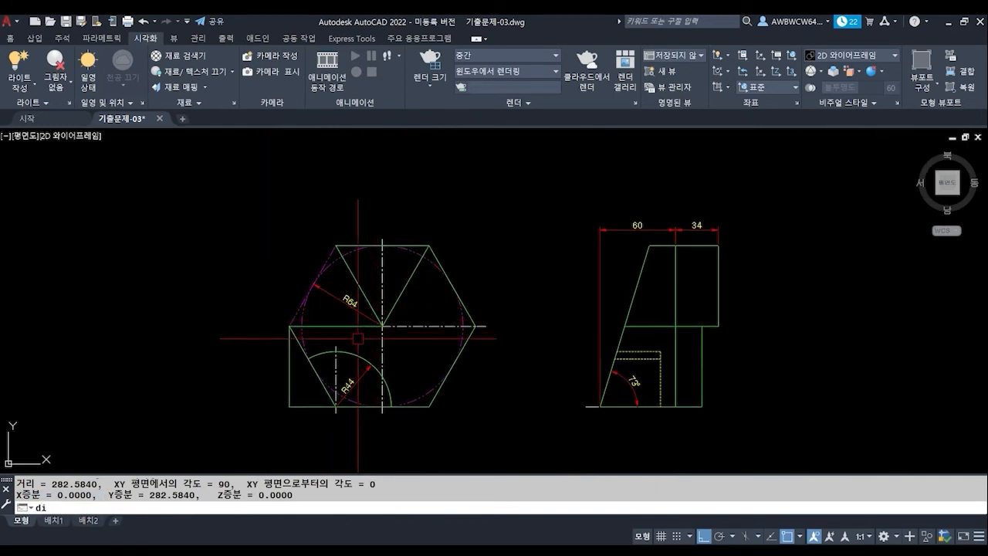
key("Return")
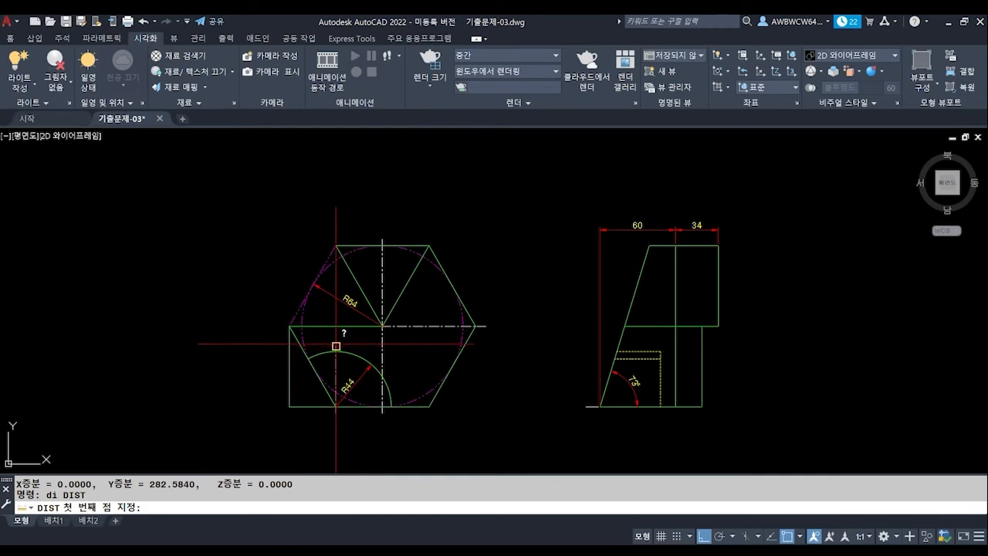
left_click(335, 346)
scroll(336, 346, "down", 2)
scroll(334, 377, "up", 6)
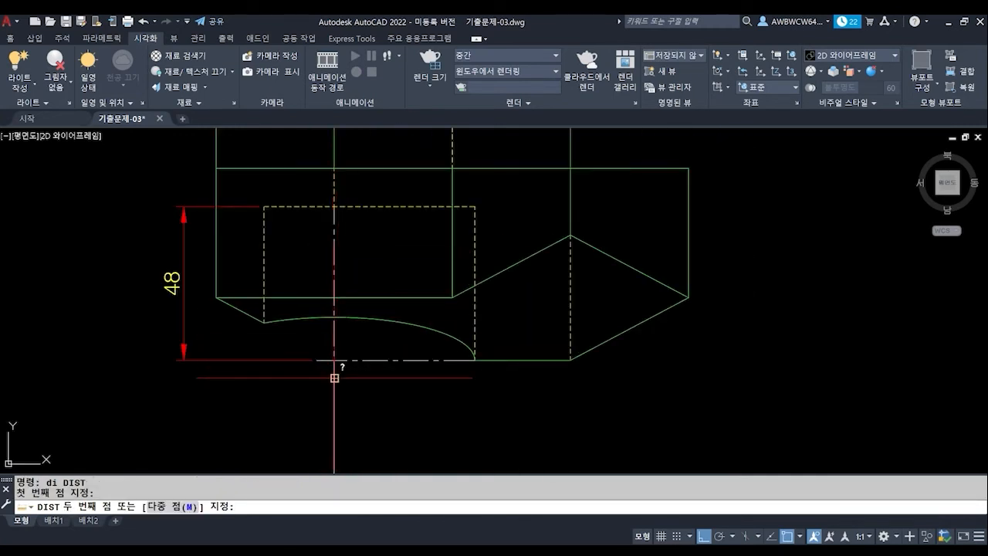
left_click(334, 377)
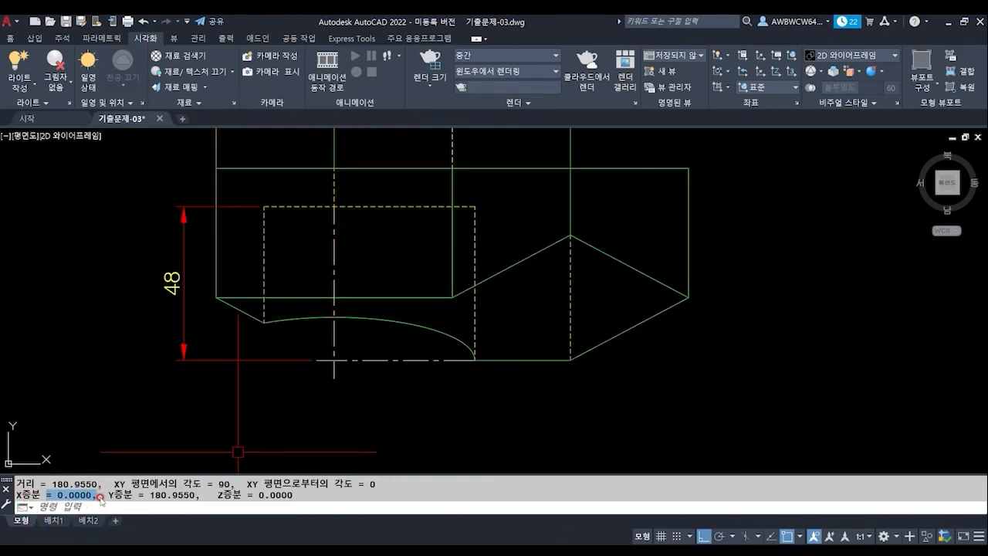
- Measure with DIST from the left end of the top view's curved recess edge to the left end of the R44 arc
type("di")
key("Return")
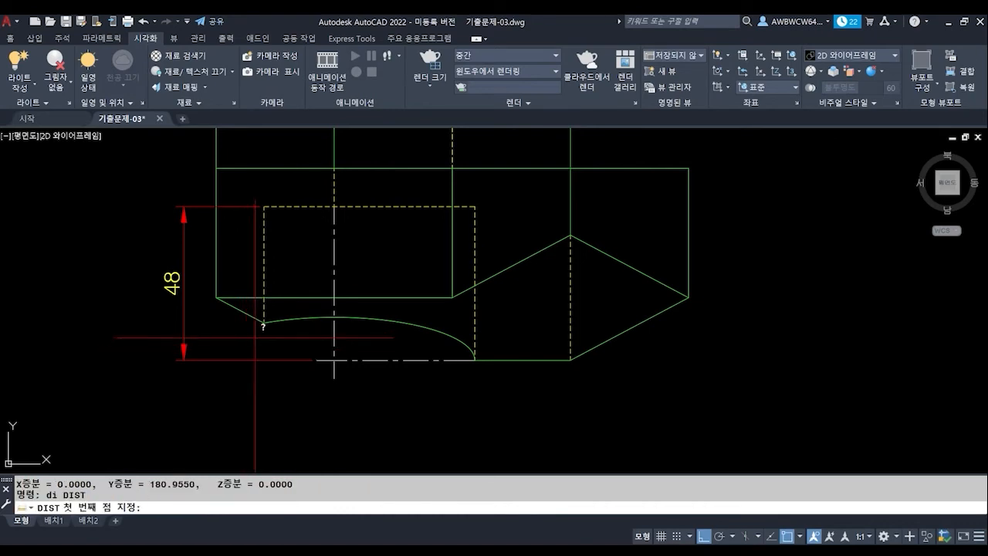
left_click(264, 323)
scroll(264, 324, "down", 2)
middle_click_drag(264, 408, 300, 197)
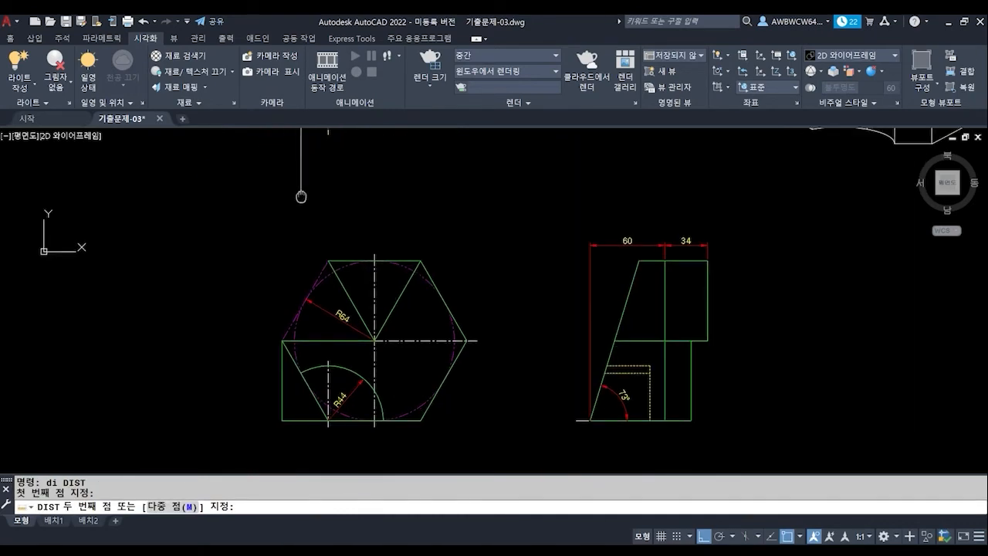
scroll(299, 387, "up", 6)
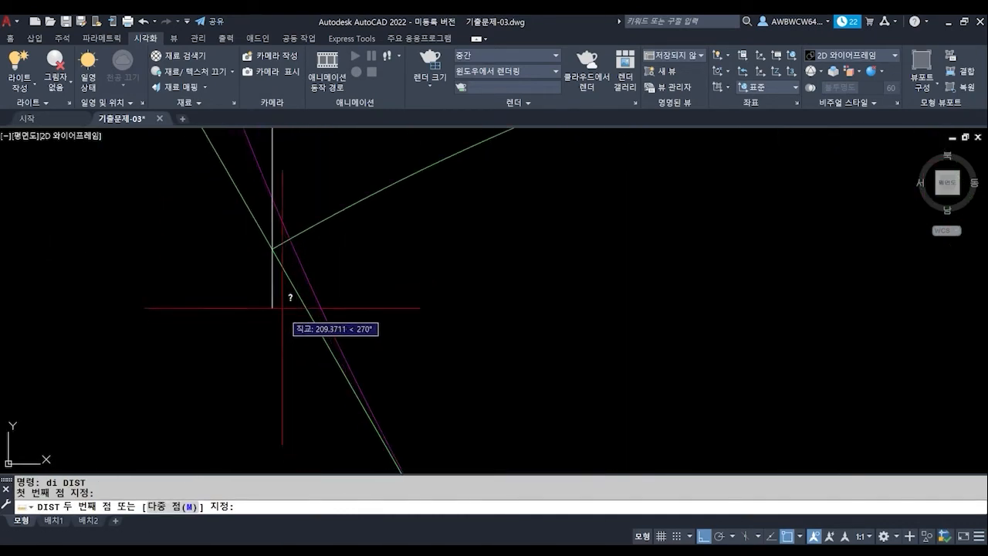
left_click(272, 249)
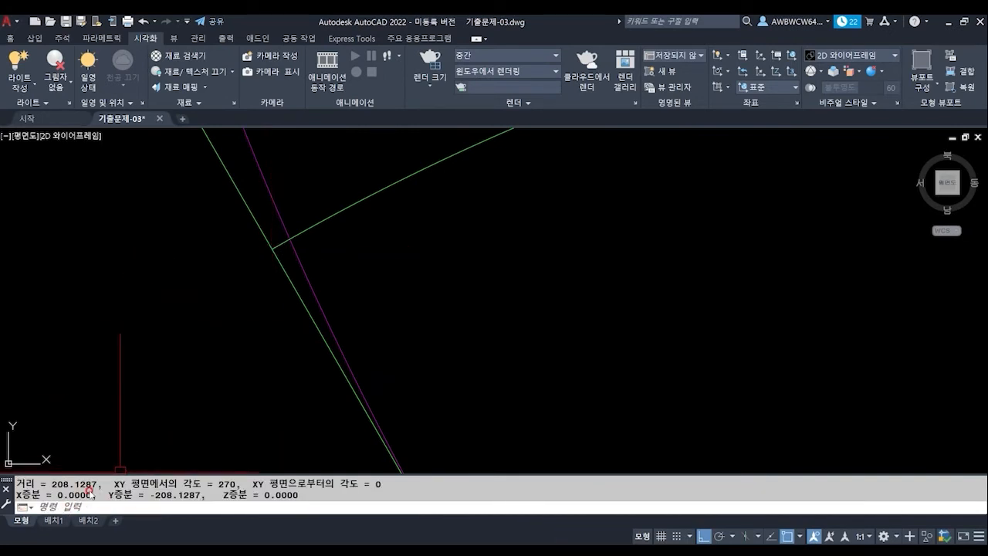
- Measure with DIST from the hexagon's upper-right vertex to the upper-left corner of the side view
scroll(275, 260, "down", 10)
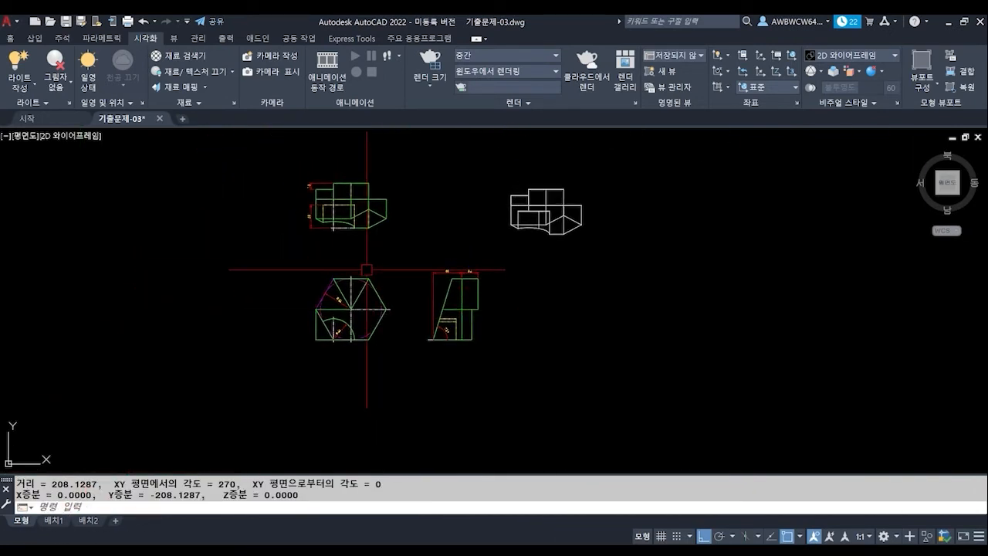
scroll(369, 270, "up", 2)
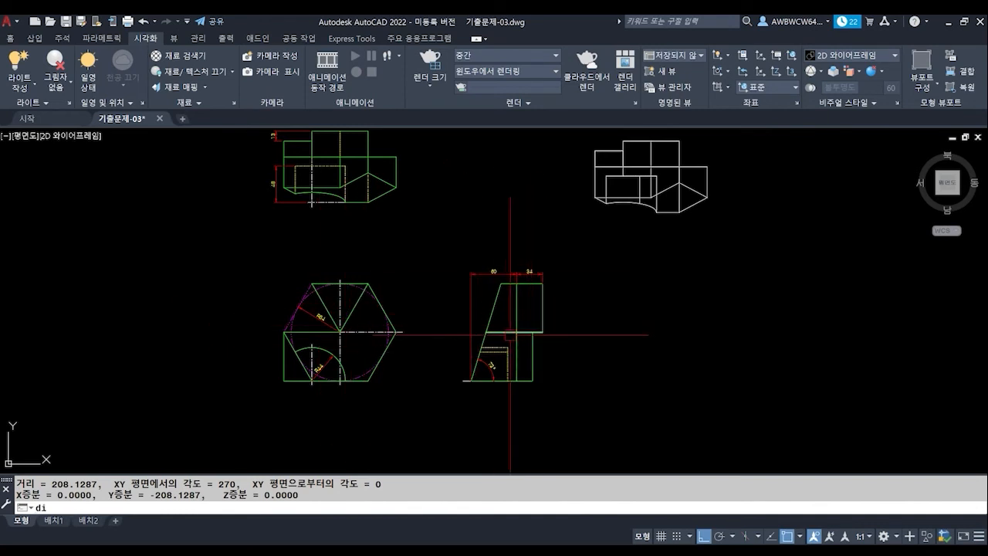
type("di")
key("Return")
scroll(405, 332, "up", 2)
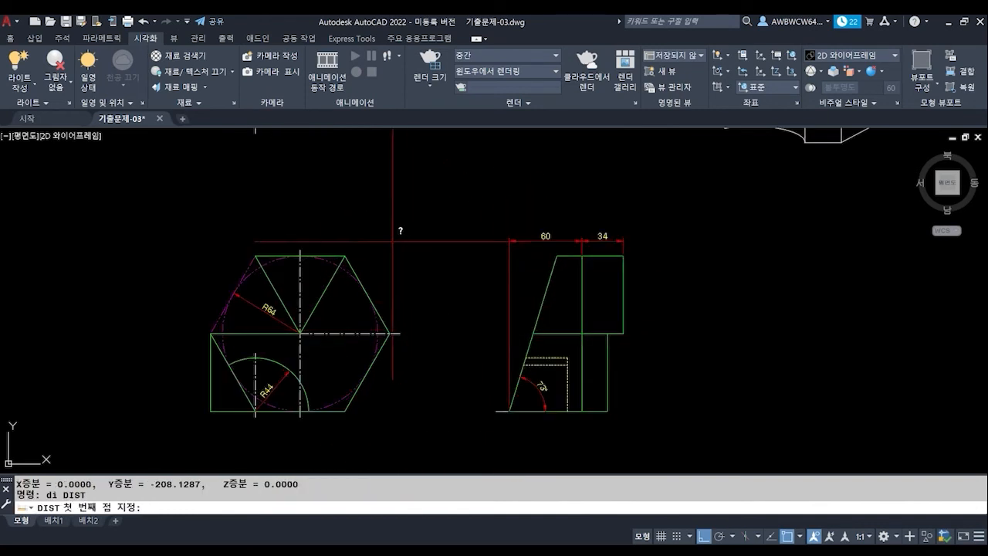
left_click(345, 255)
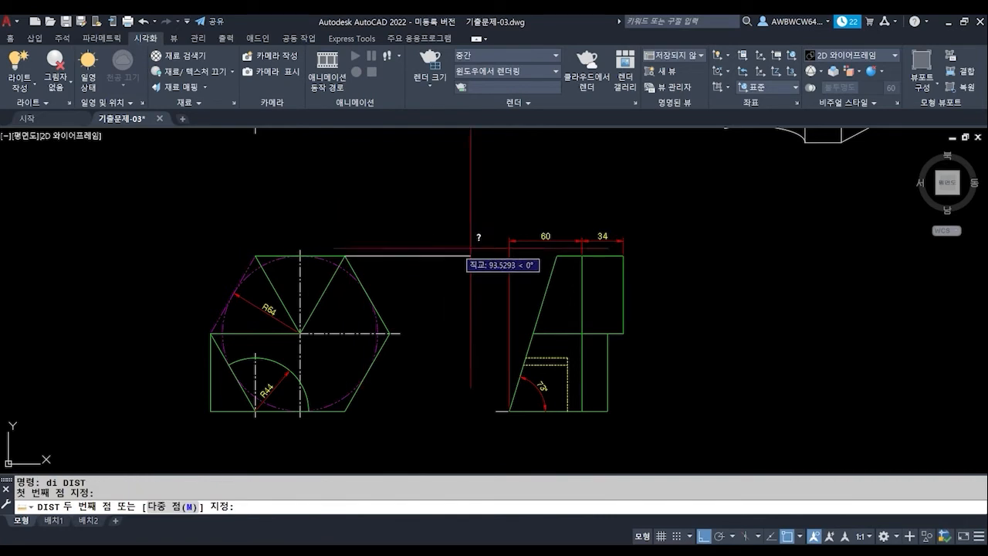
left_click(557, 255)
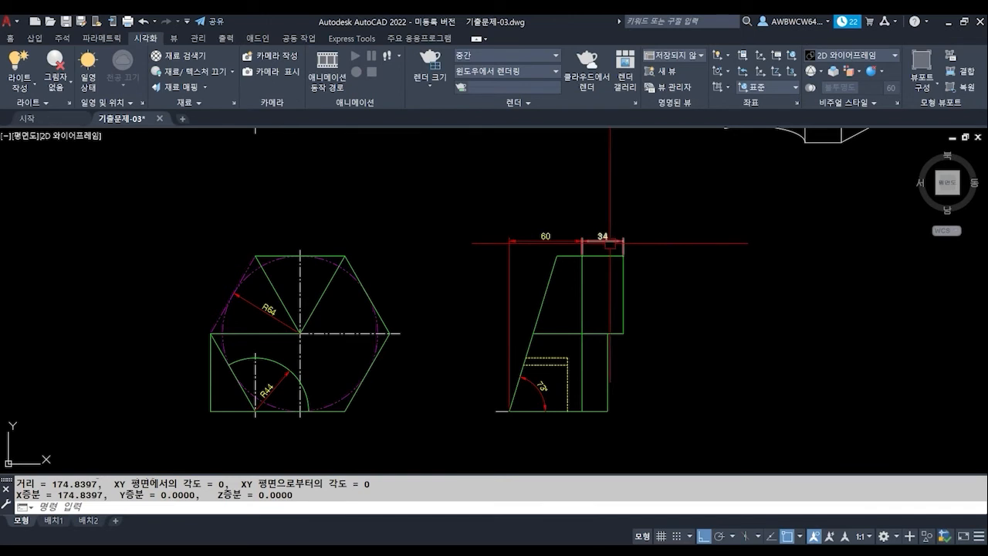
- Measure with DIST from the hexagon's right vertex to the left end of the side view's middle horizontal edge
type("i")
key("Return")
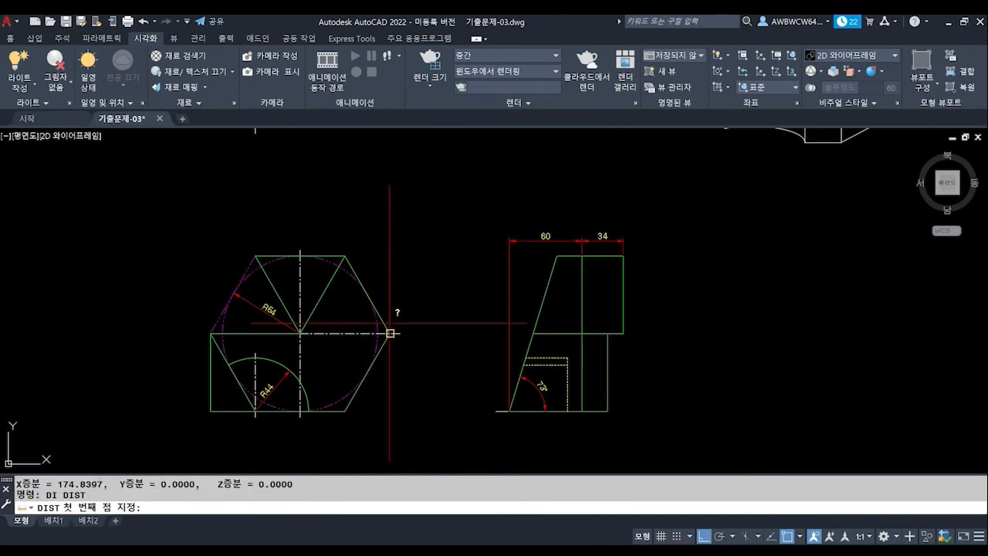
left_click(389, 333)
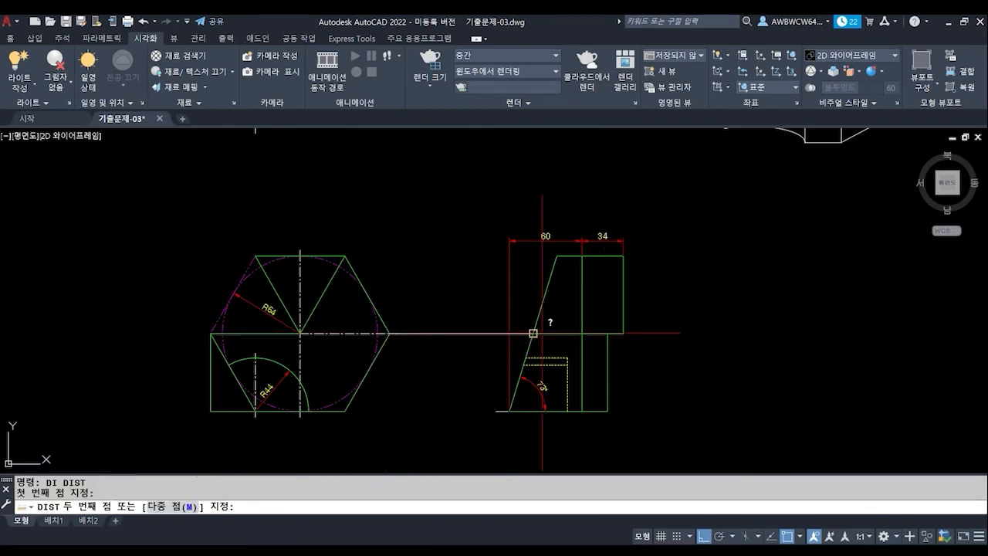
left_click(532, 332)
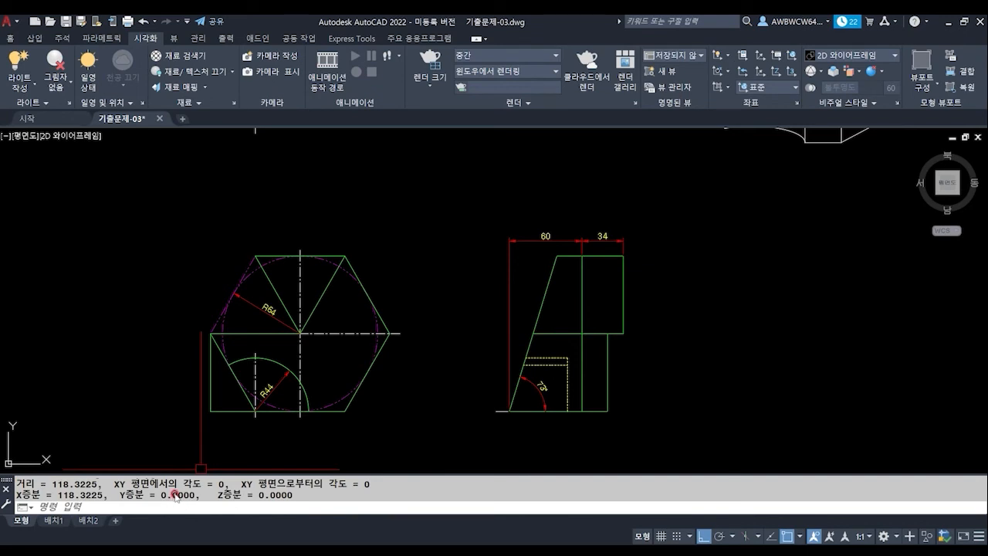
- Measure with DIST from the top of the R44 arc to the midpoint of the side view's upper dashed line
key("Return")
scroll(255, 363, "up", 4)
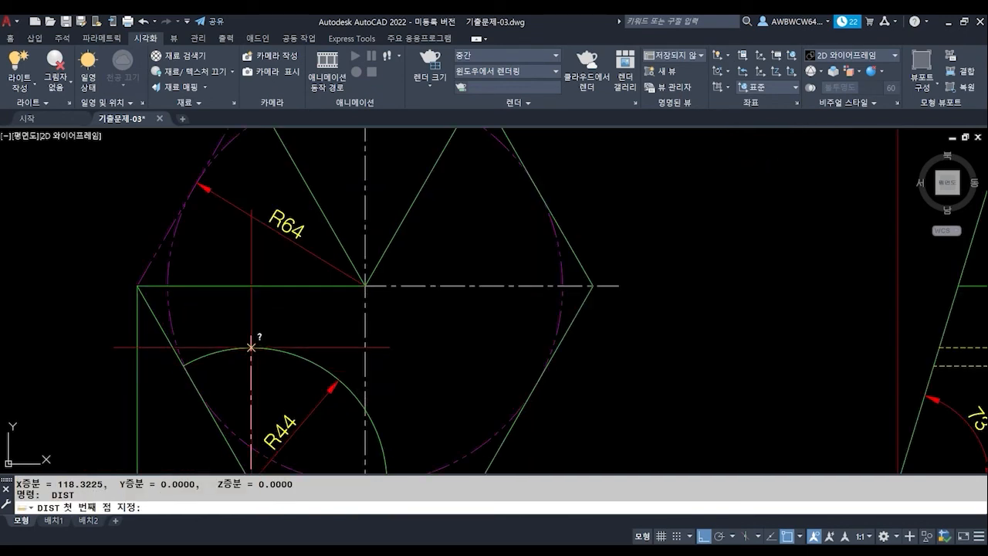
left_click(251, 347)
middle_click_drag(937, 360, 651, 360)
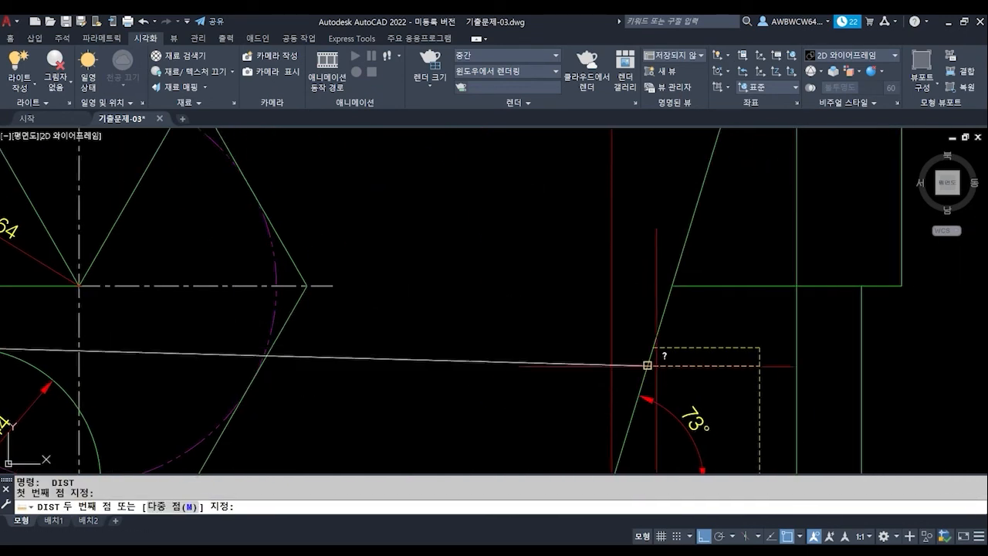
left_click(707, 345)
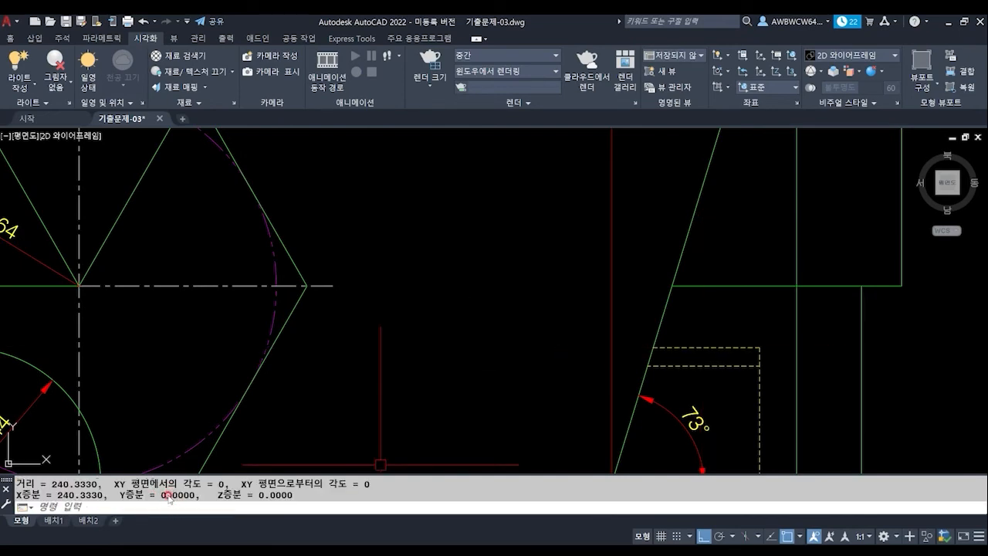
- Measure with DIST from the left end of the R44 arc to the left end of the side view's lower dashed line
scroll(264, 431, "down", 5)
key("Return")
scroll(232, 401, "up", 6)
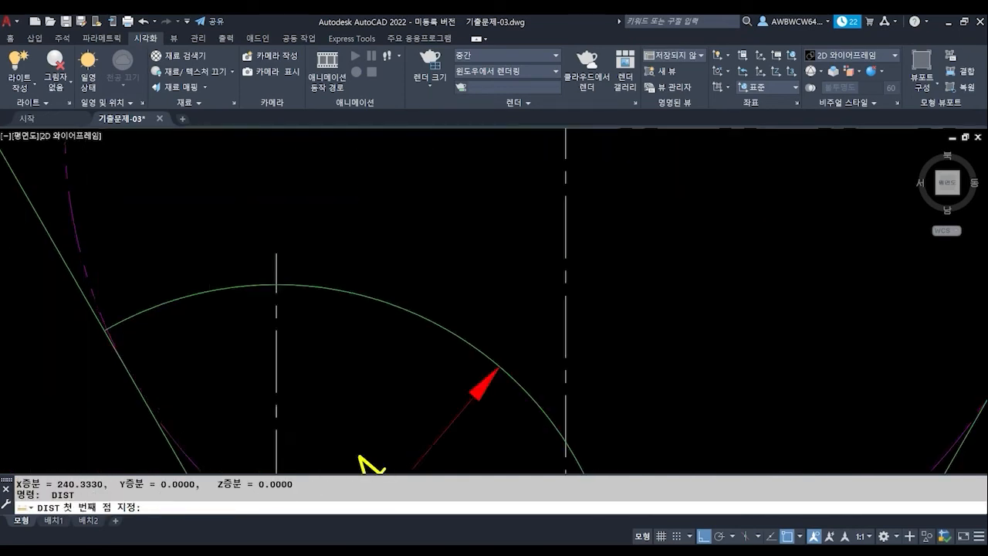
left_click(108, 320)
scroll(594, 390, "down", 4)
scroll(587, 317, "up", 5)
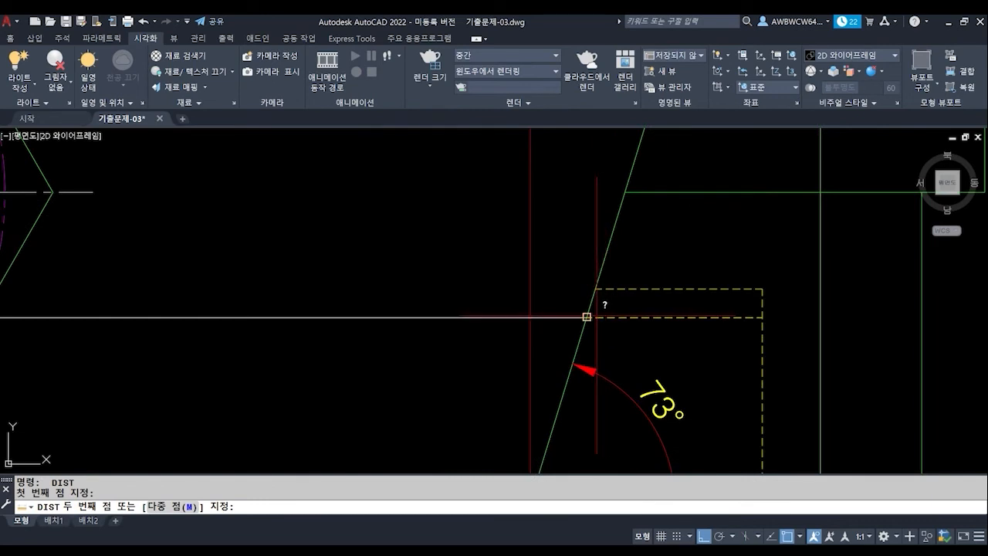
left_click(587, 317)
key("Escape")
- Examine closely where the left end of the R44 arc meets the hexagon's lower-left edge
scroll(541, 332, "down", 4)
scroll(287, 362, "up", 6)
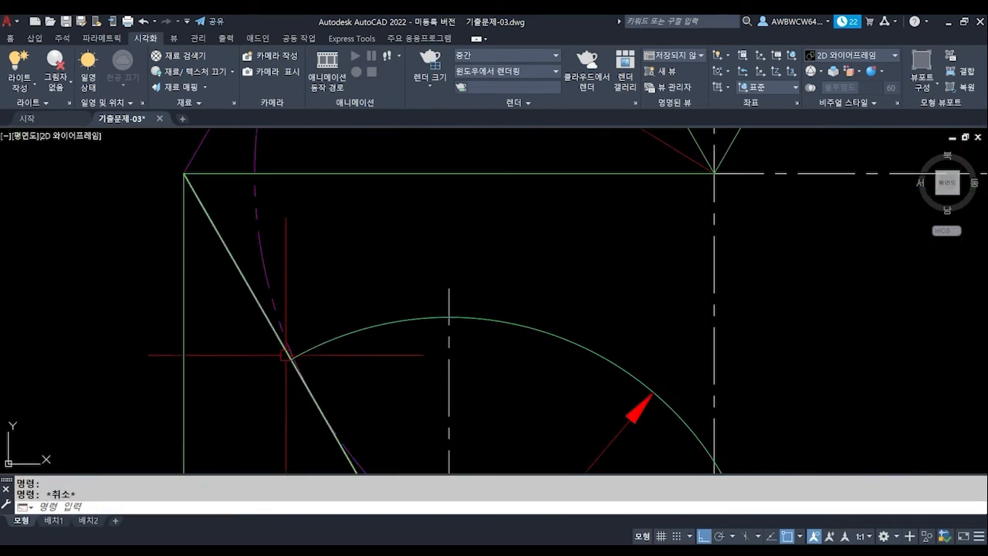
scroll(289, 369, "up", 6)
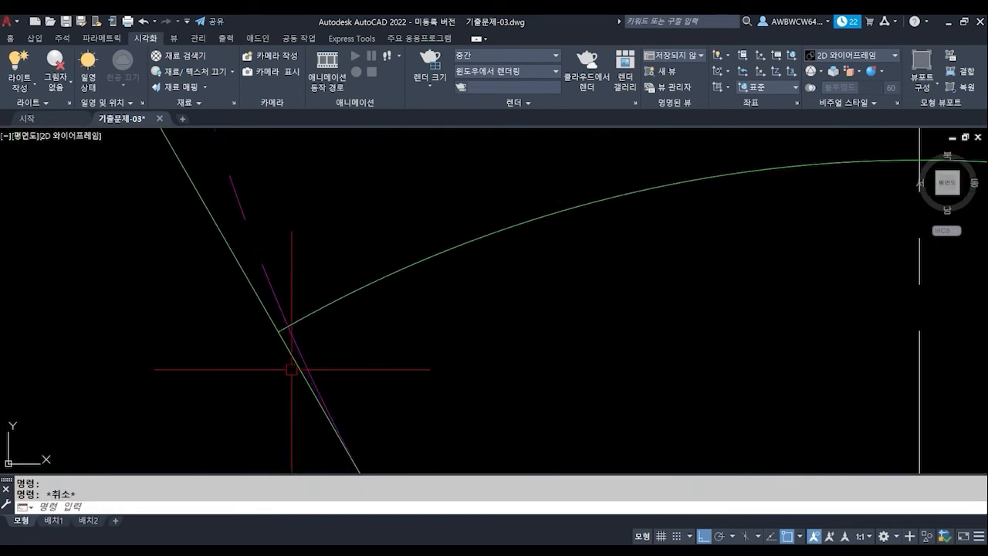
scroll(291, 369, "up", 5)
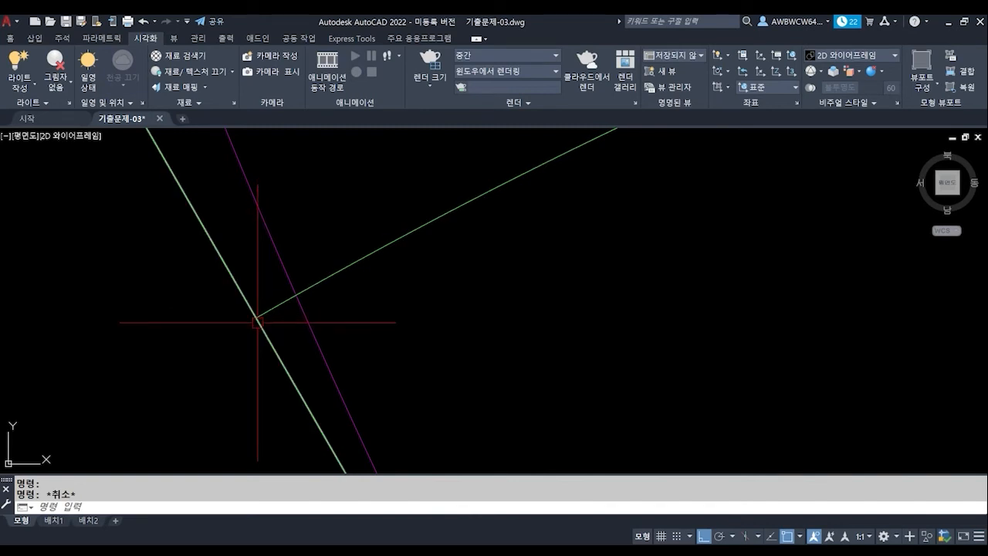
scroll(278, 313, "down", 2)
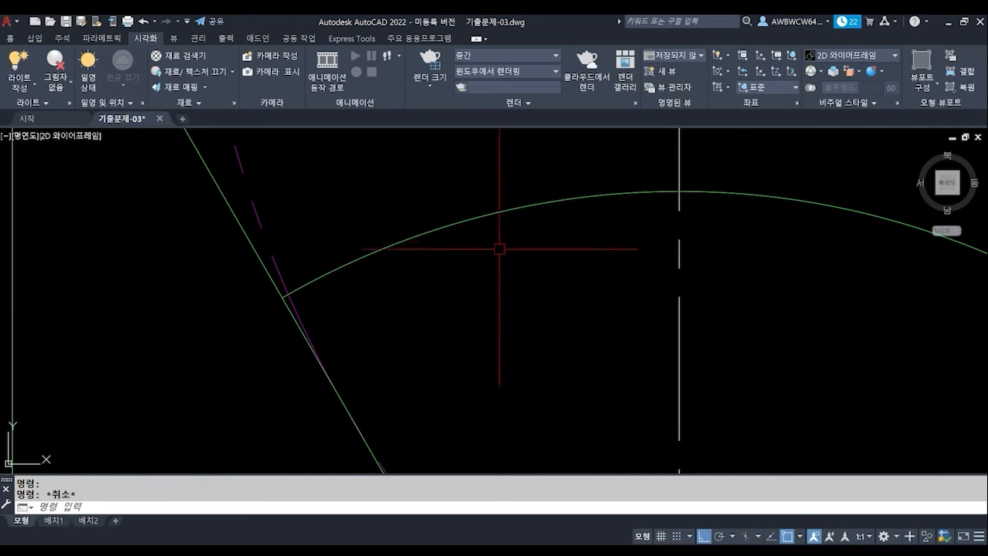
scroll(430, 297, "up", 3)
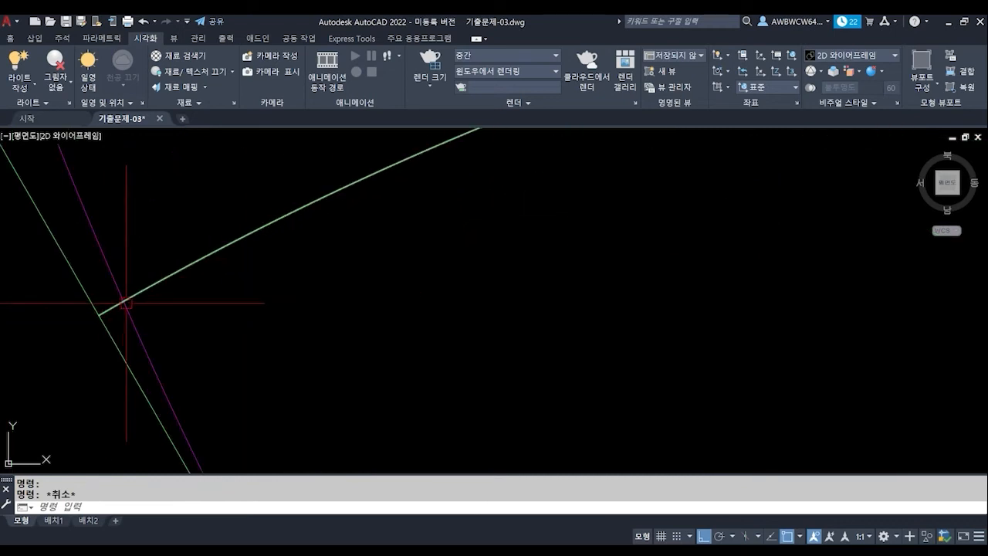
scroll(128, 303, "down", 6)
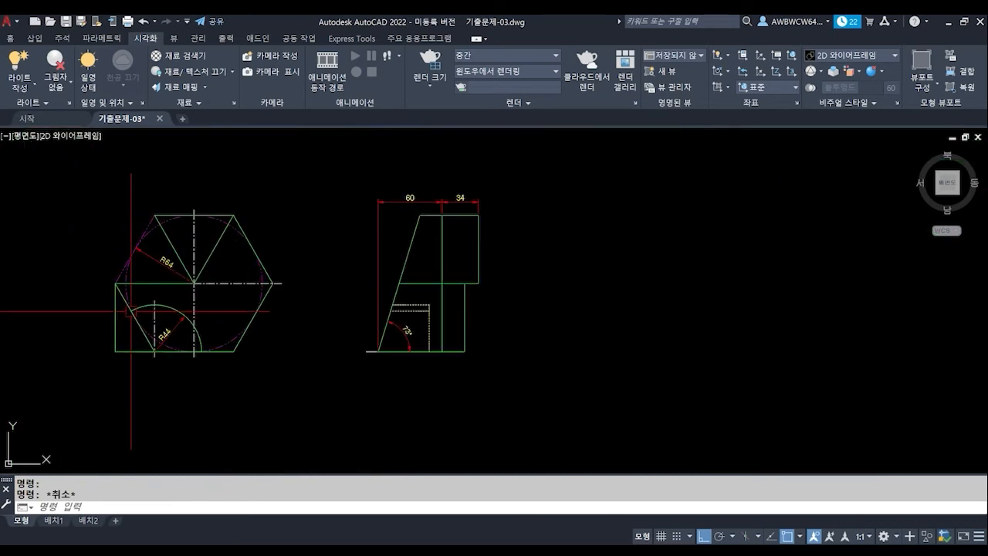
- Examine the side view's dashed recess lines, then the R44 arc's centre and its lower end on the hexagon's bottom edge
scroll(421, 317, "up", 4)
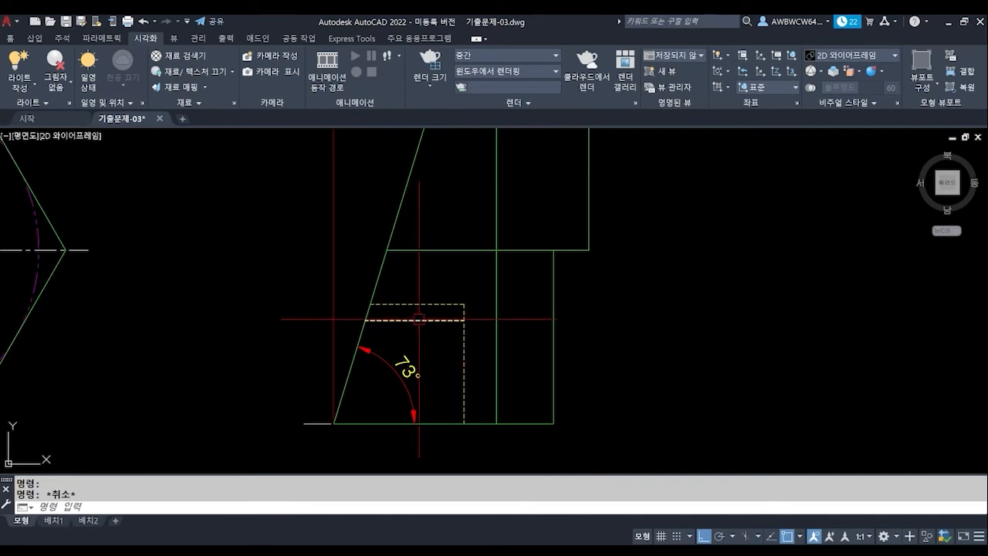
middle_click_drag(289, 269, 455, 298)
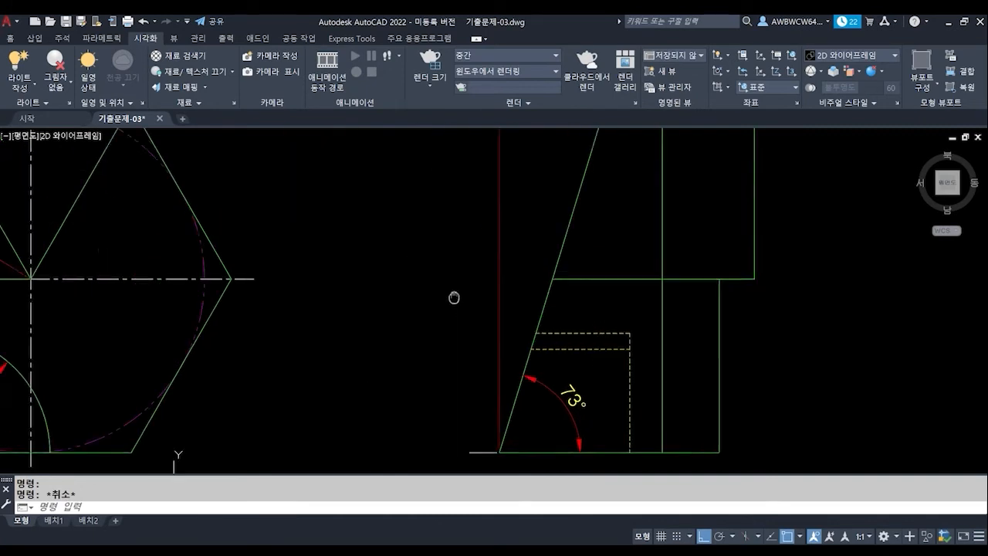
middle_click_drag(186, 335, 420, 287)
middle_click_drag(293, 353, 393, 298)
scroll(251, 331, "up", 5)
scroll(262, 338, "up", 5)
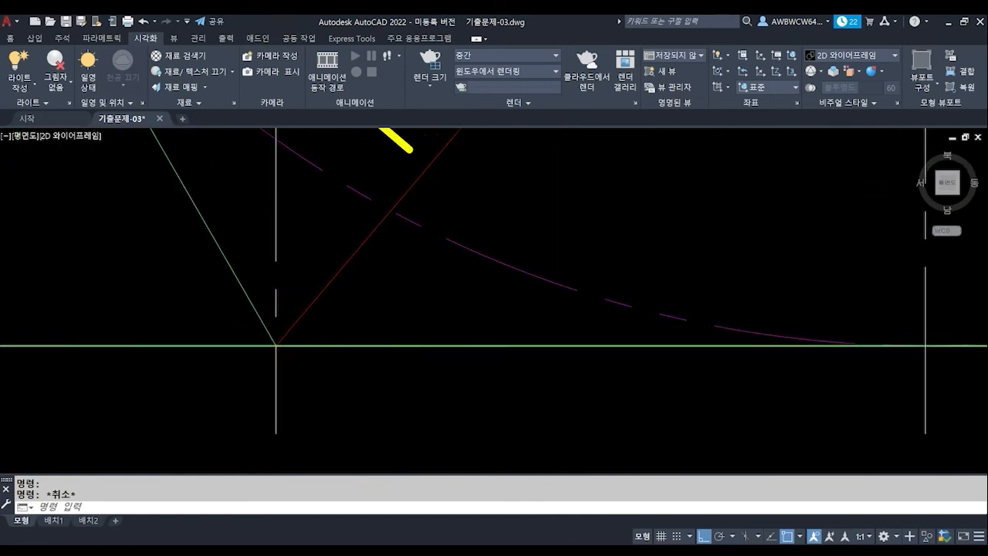
scroll(281, 353, "down", 5)
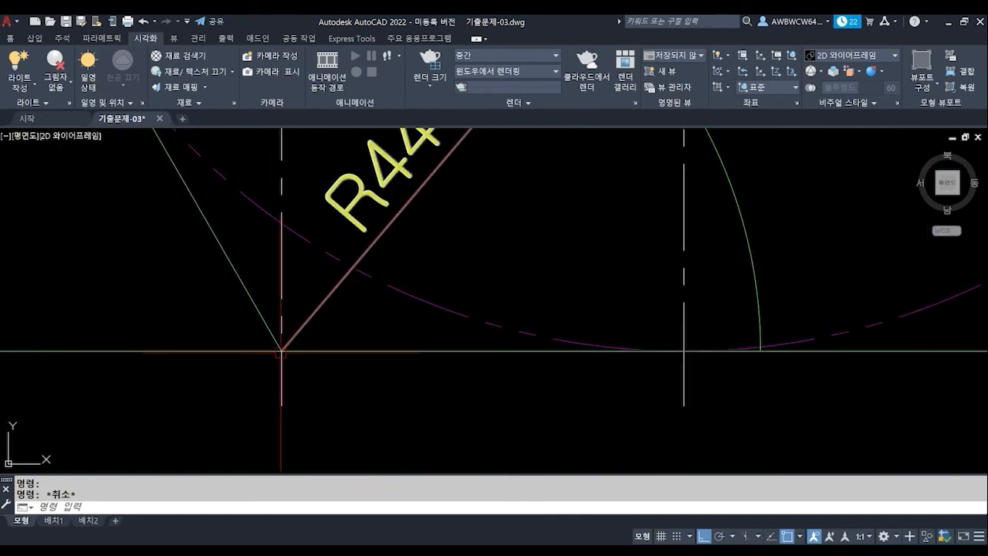
scroll(469, 347, "up", 5)
scroll(474, 348, "up", 5)
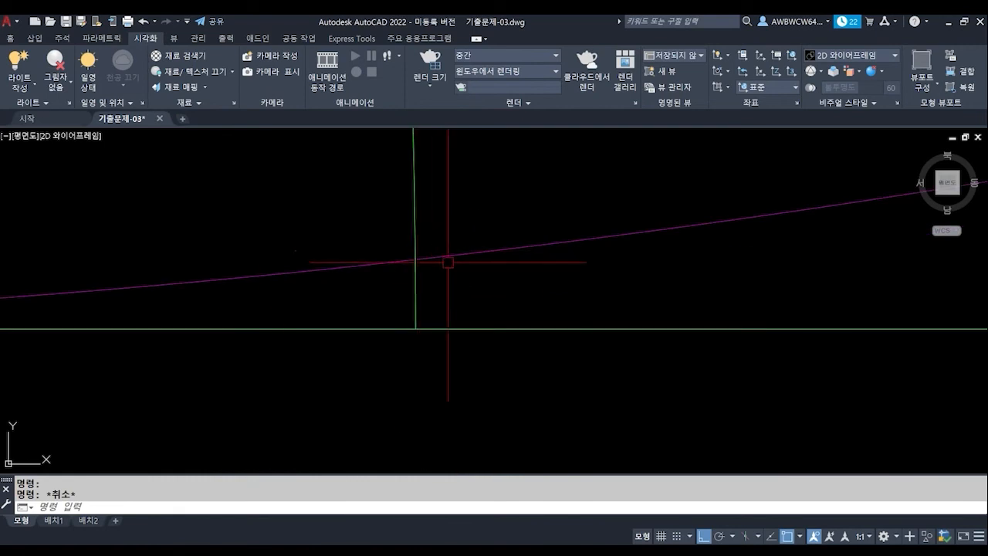
scroll(394, 358, "down", 8)
scroll(394, 358, "down", 8)
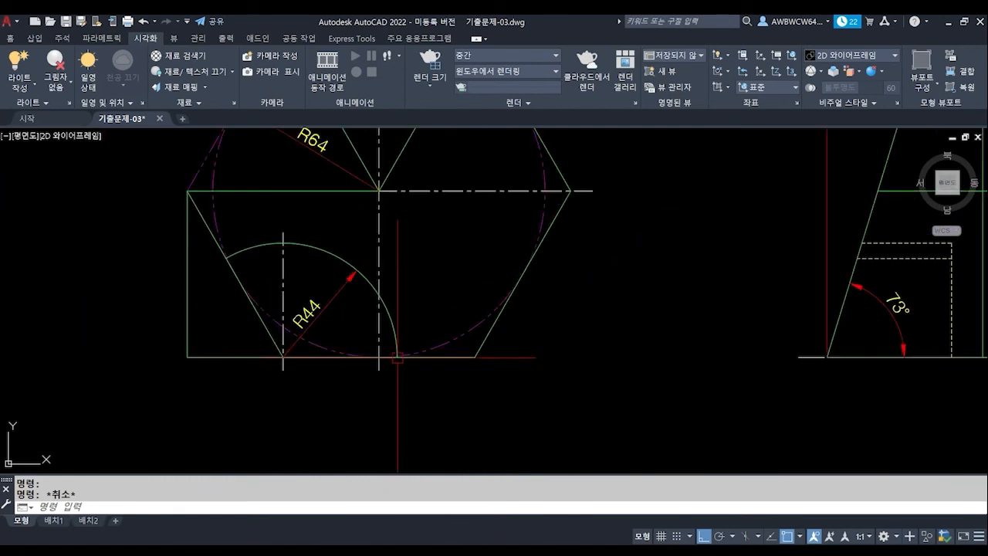
- Measure with DIST from the hexagon's lower-right vertex to the lower end of the side view's dashed vertical line
type("di")
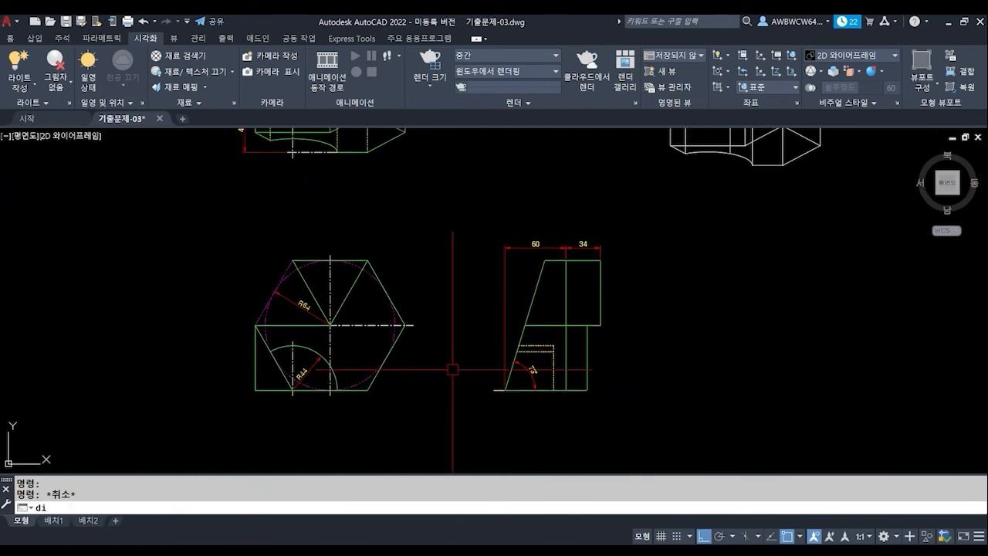
key("Return")
left_click(367, 390)
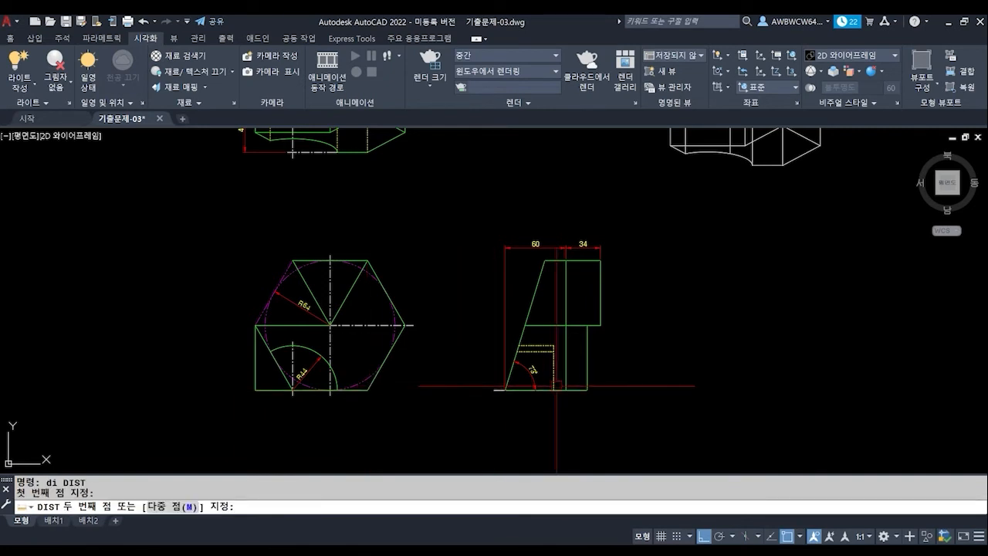
left_click(554, 390)
- Measure with DIST from the top of the R44 arc to the upper-right corner of the side view's dashed recess
key("Return")
left_click(293, 347)
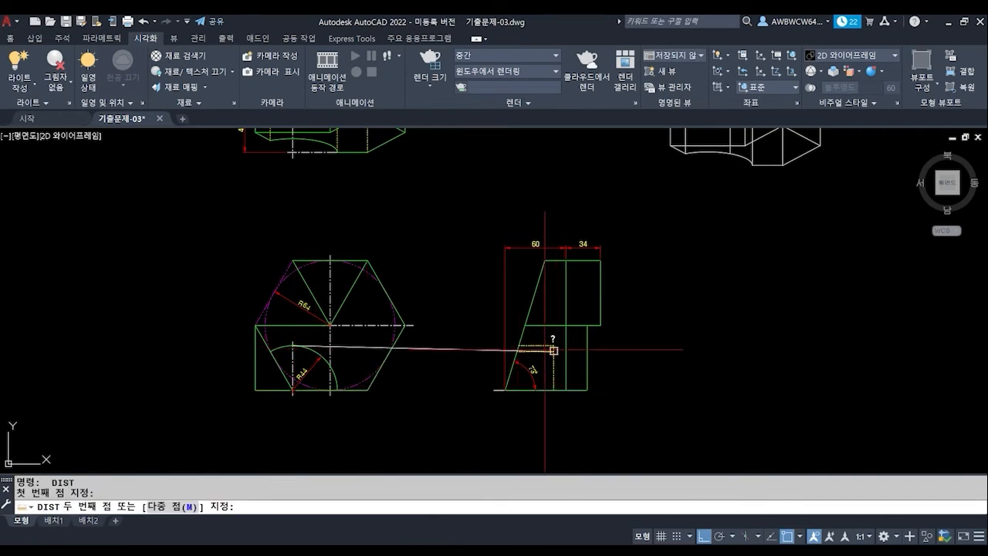
left_click(553, 346)
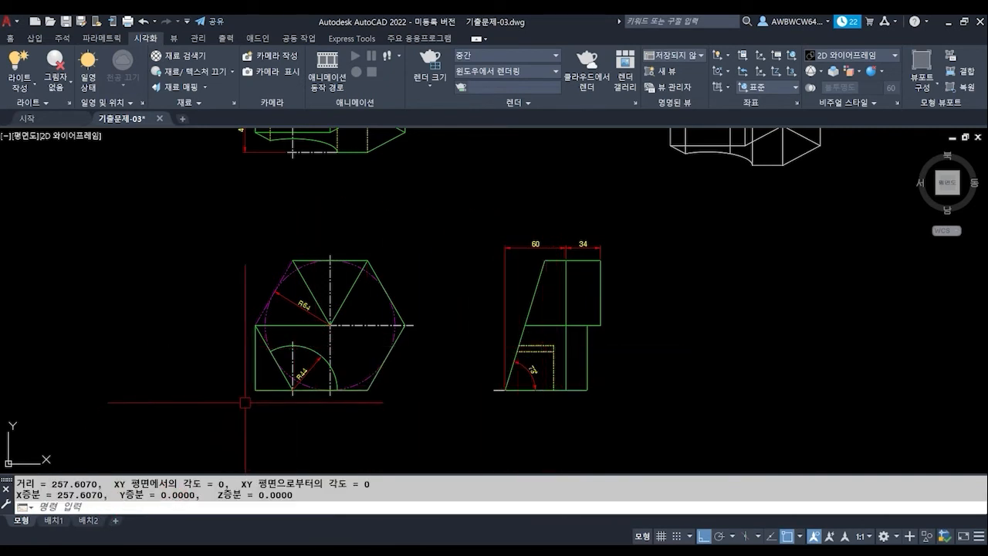
- Measure with DIST from the left end of the R44 arc to the midpoint of the side view's lower dashed line
scroll(268, 343, "up", 5)
key("Return")
left_click(278, 376)
scroll(290, 376, "down", 5)
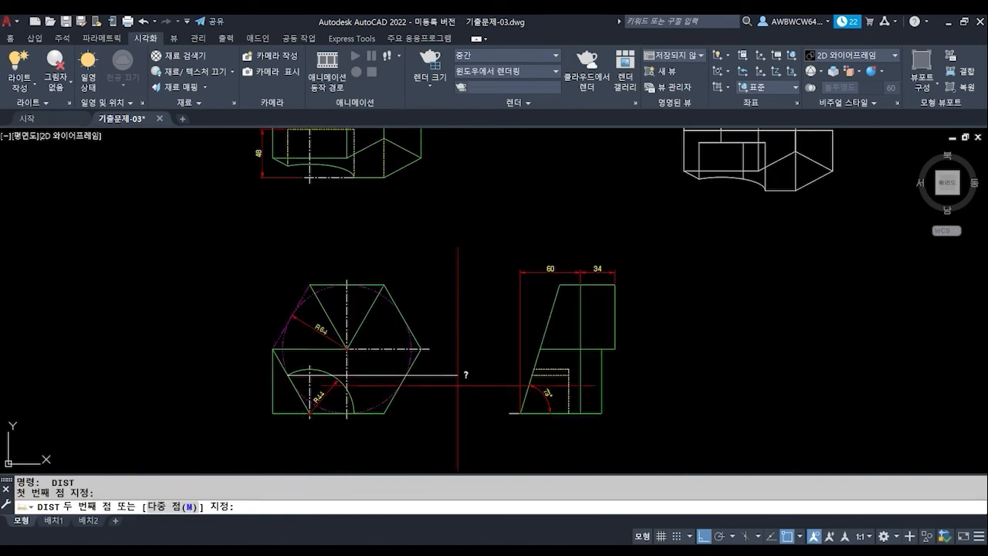
left_click(550, 374)
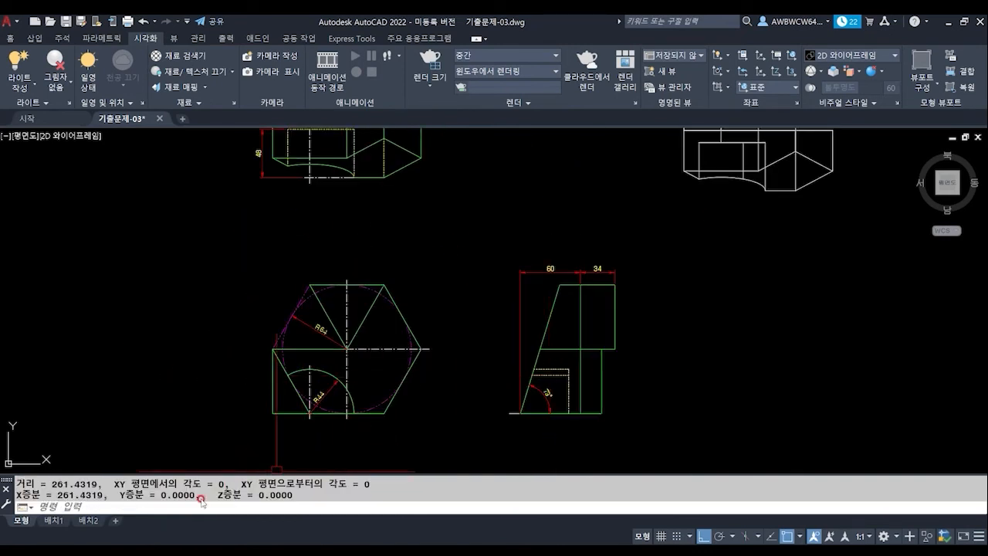
key("Return")
left_click(385, 283)
key("Escape")
scroll(331, 249, "down", 2)
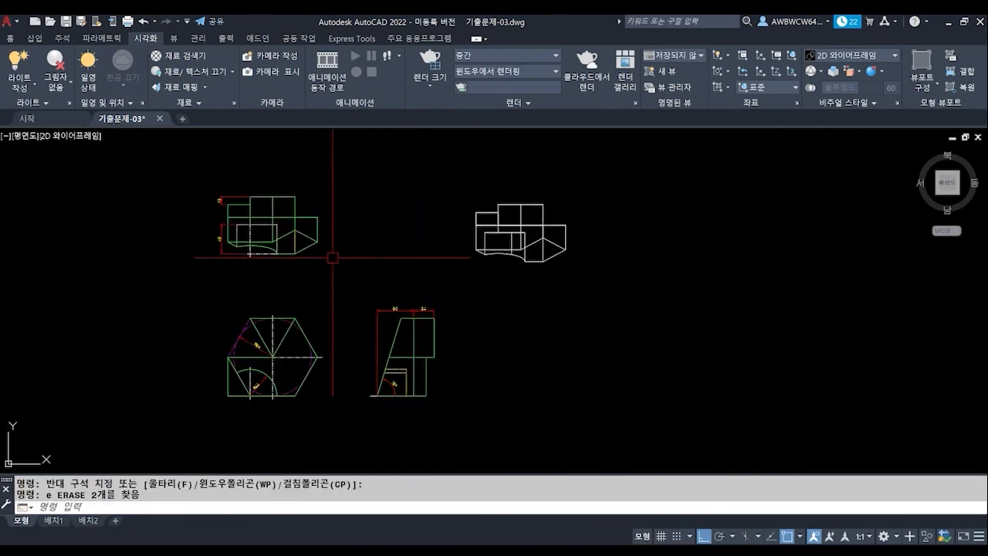
key("Escape")
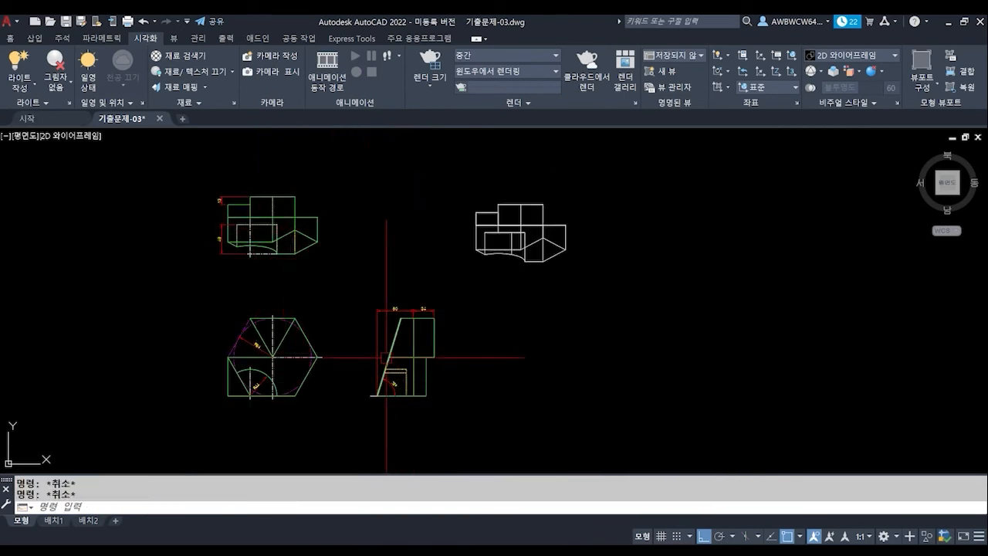
- Draw a horizontal projection line about 180 units long, extending rightward from the lower-right end of the top view's bottom edge
type("l")
key("Return")
scroll(307, 259, "up", 2)
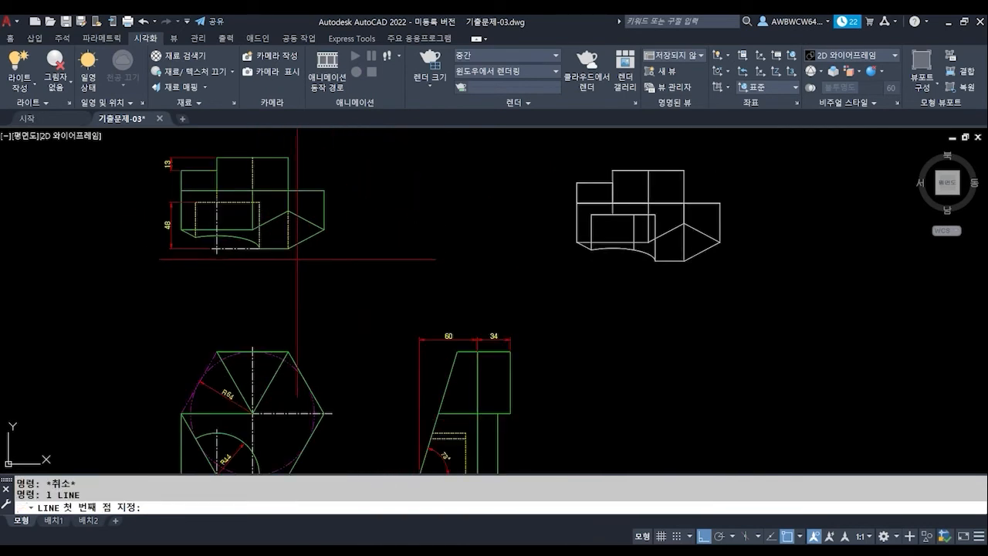
left_click(288, 248)
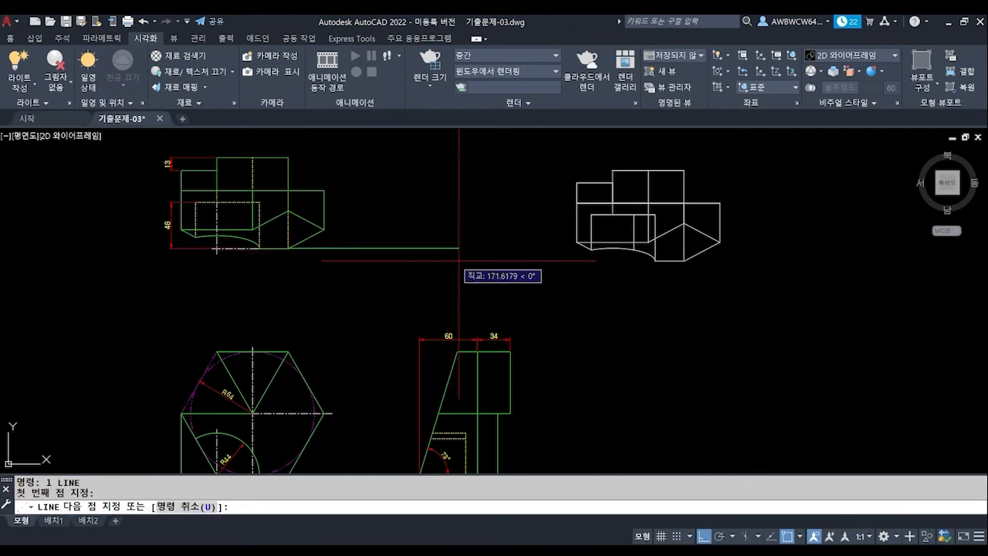
left_click(468, 266)
key("Return")
- Draw a vertical projection line from the side view's lower-left corner up past the horizontal projection line
scroll(437, 433, "up", 3)
key("Return")
left_click(437, 457)
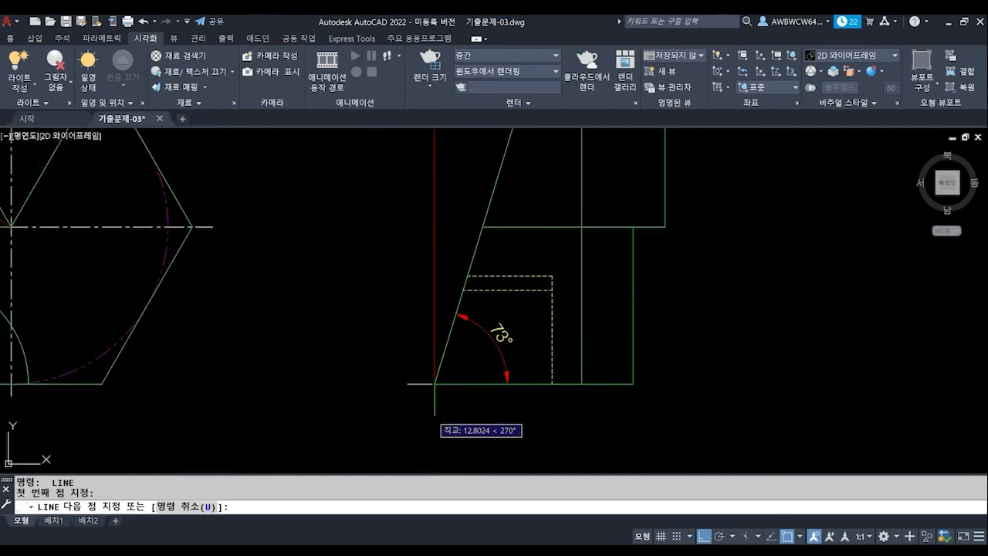
scroll(423, 172, "down", 4)
middle_click_drag(423, 172, 425, 209)
left_click(426, 155)
key("Return")
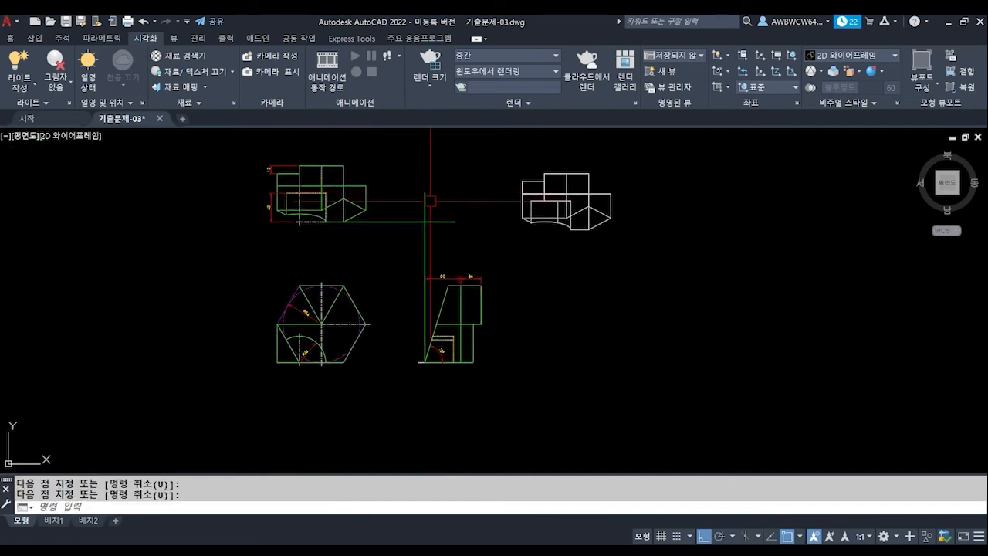
- Draw an 800-unit line at 45° from the intersection of the horizontal and vertical projection lines
key("Return")
left_click(424, 223)
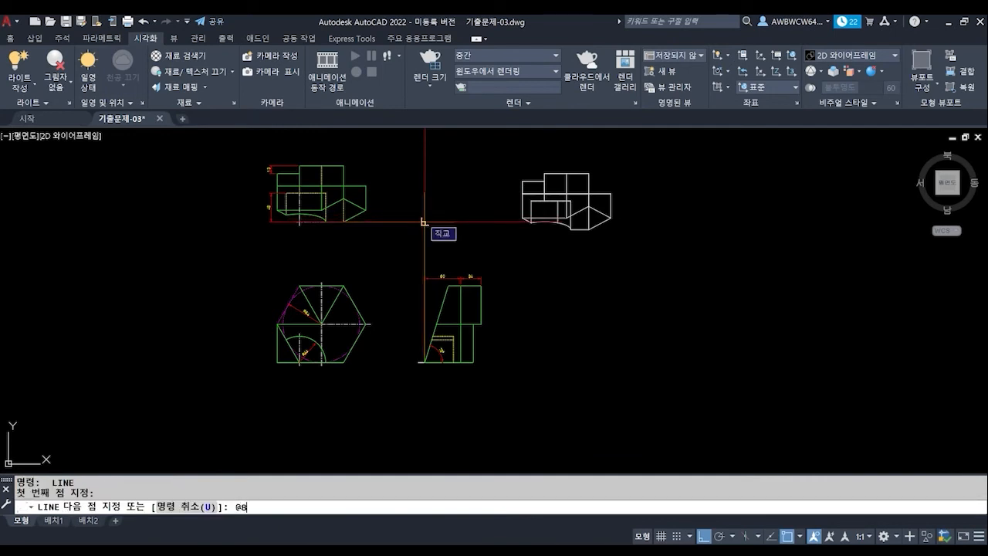
type("@800<45")
key("Return")
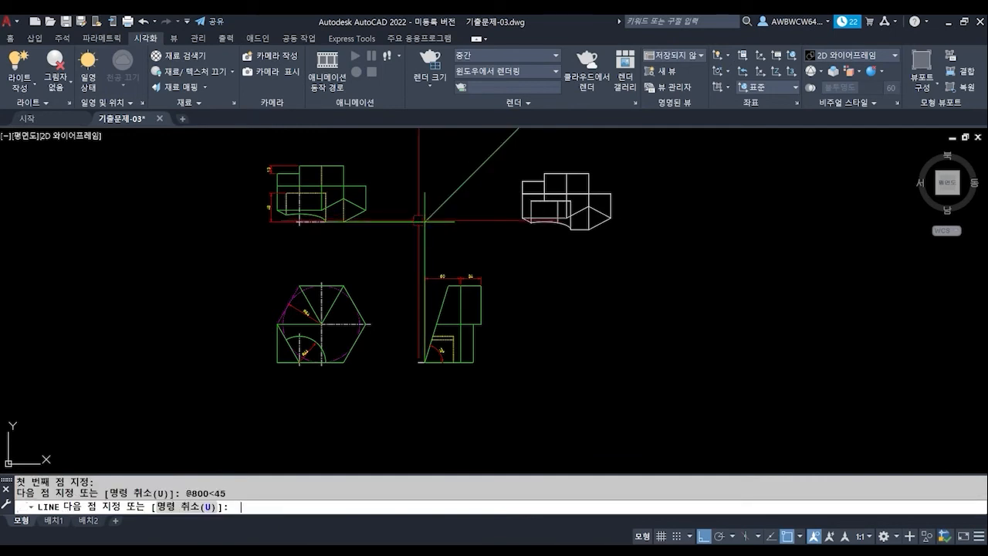
key("Escape")
- Draw a vertical projection line upward from where the side view's slanted edge meets its middle horizontal edge, crossing the 45° line
type("l")
key("Return")
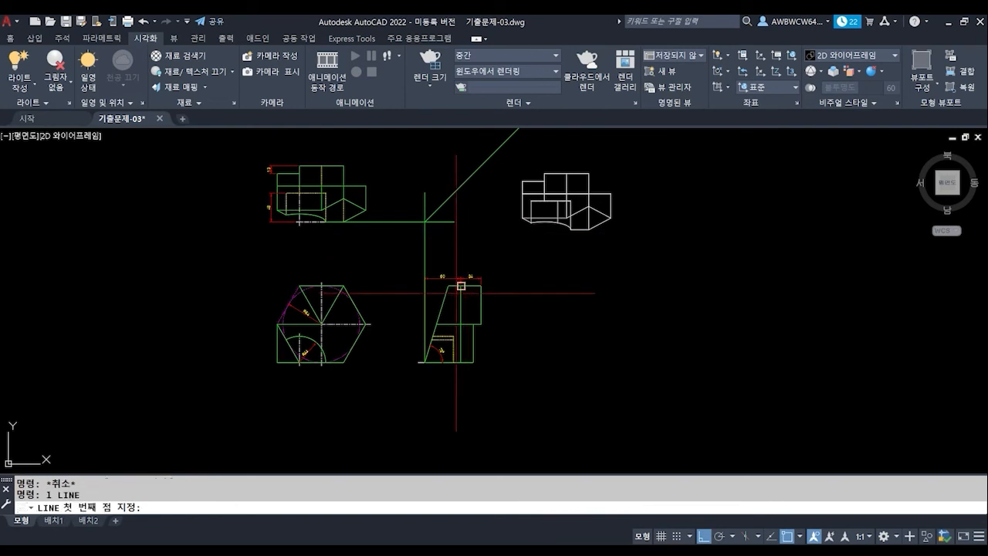
scroll(440, 323, "up", 3)
scroll(416, 342, "down", 3)
left_click(416, 342)
left_click(417, 174)
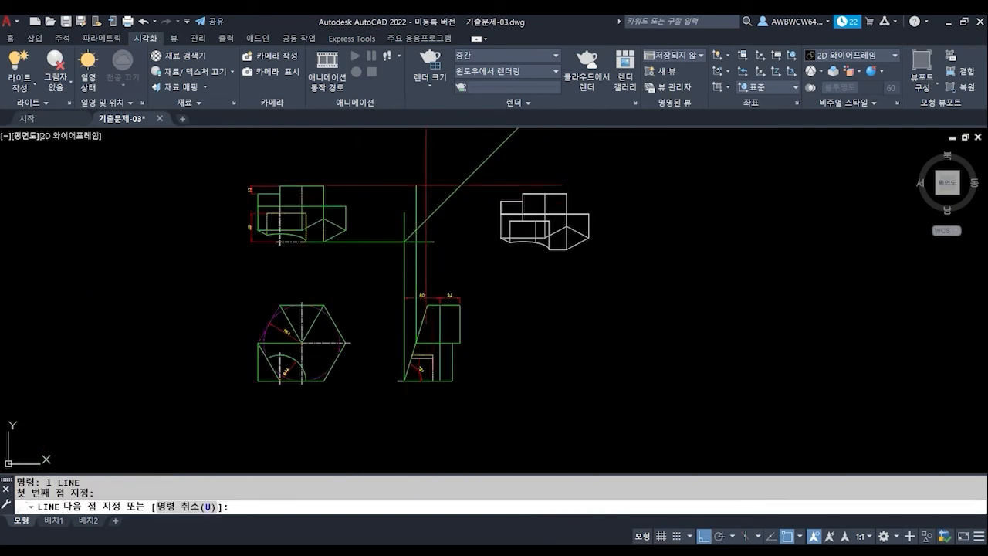
key("Return")
- Draw a vertical projection line from the upper end of the side view's slanted edge up past the 45° line
key("Return")
scroll(433, 309, "up", 5)
left_click(392, 288)
scroll(391, 288, "down", 5)
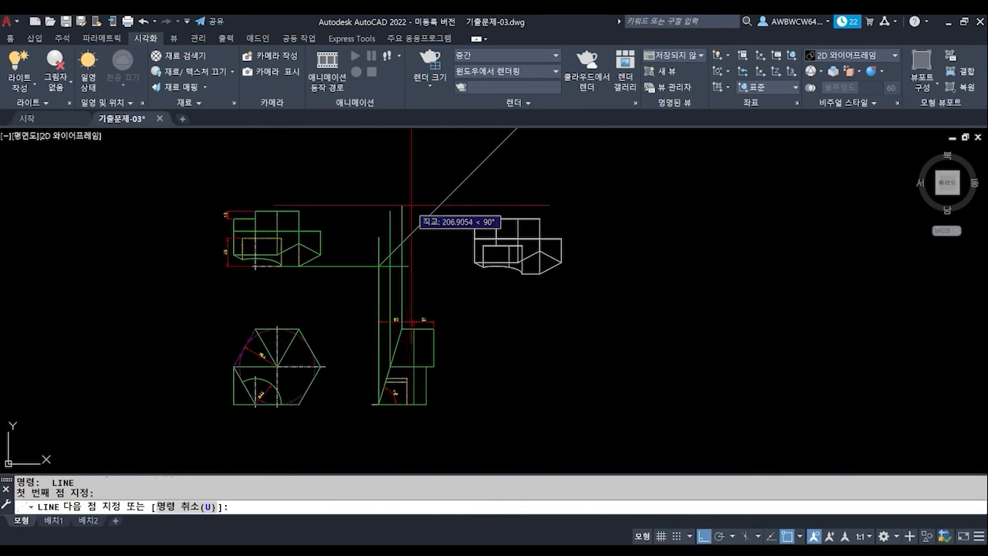
key("Return")
- Draw a vertical projection line from the midpoint of the side view's upper right edge up past the 45° line
key("Return")
left_click(434, 347)
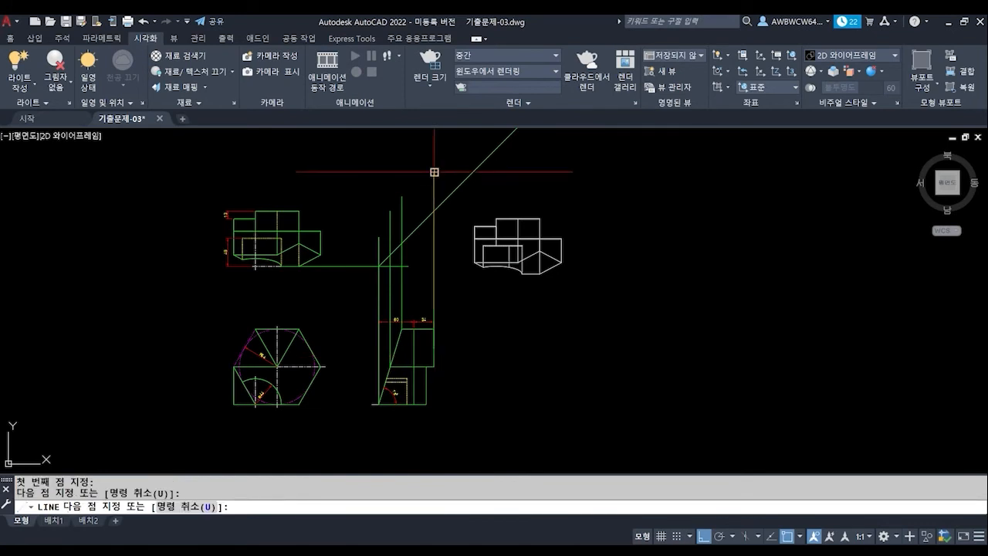
left_click(434, 171)
middle_click_drag(359, 283, 419, 290)
key("Escape")
key("Escape")
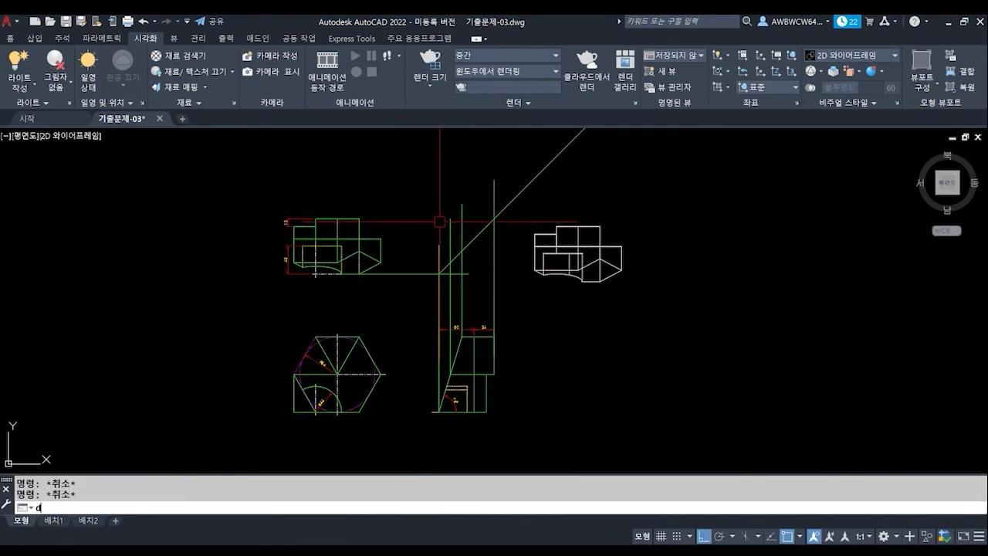
- Review which object snap modes are enabled, checking the perpendicular snap, without changing the settings
scroll(440, 224, "up", 4)
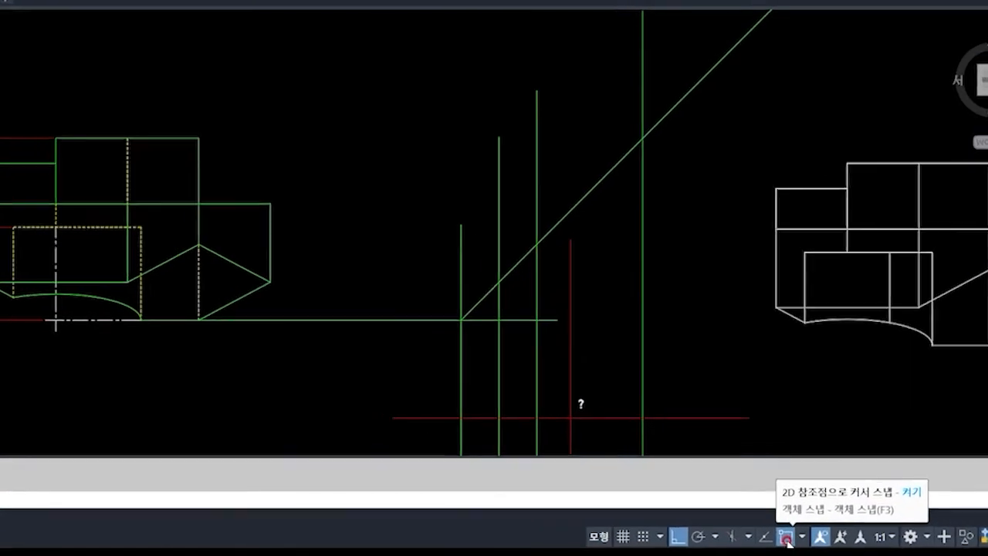
right_click(787, 538)
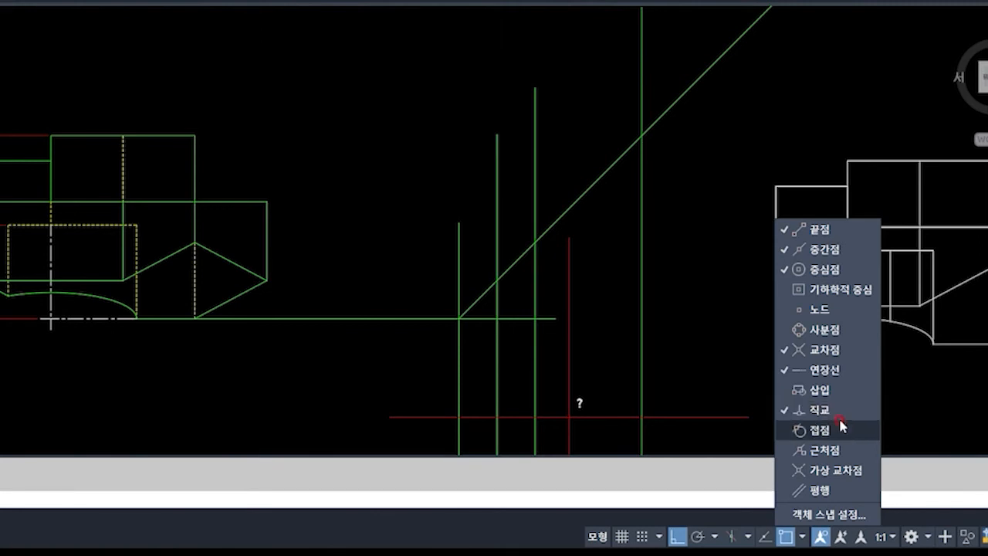
left_click(840, 429)
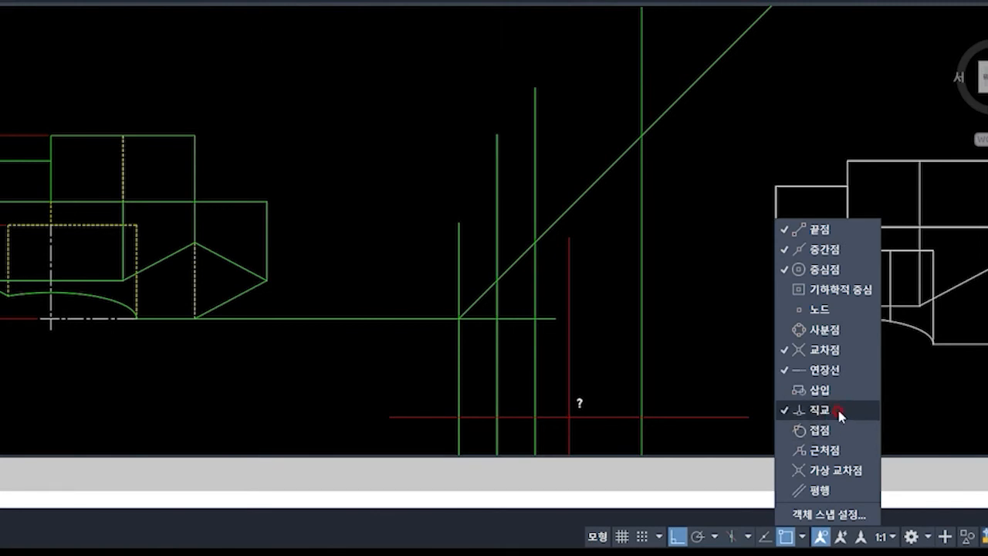
left_click(708, 368)
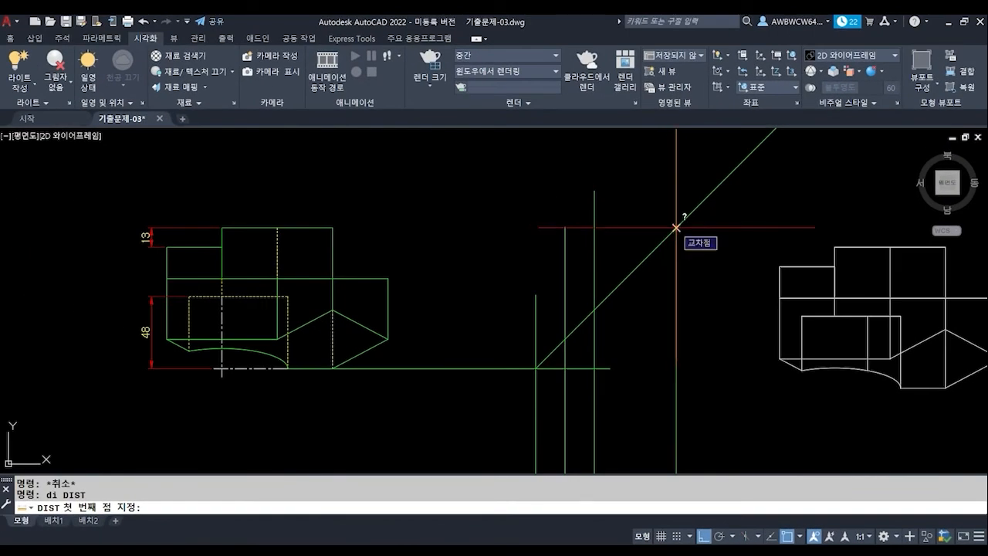
- Measure with DIST from the 45° line's crossings with the two outermost right projection lines to the top view's upper-right corner and peak vertex
left_click(677, 228)
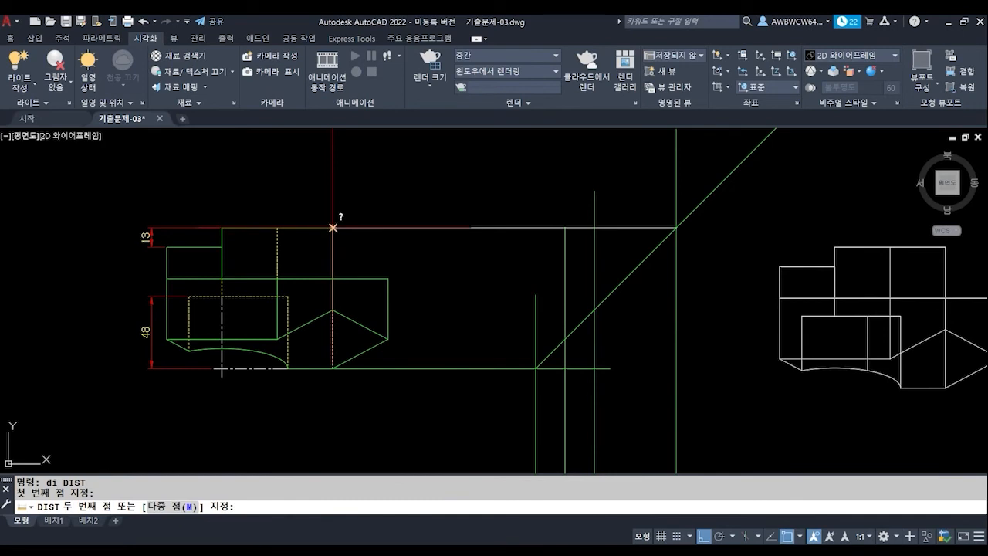
left_click(333, 228)
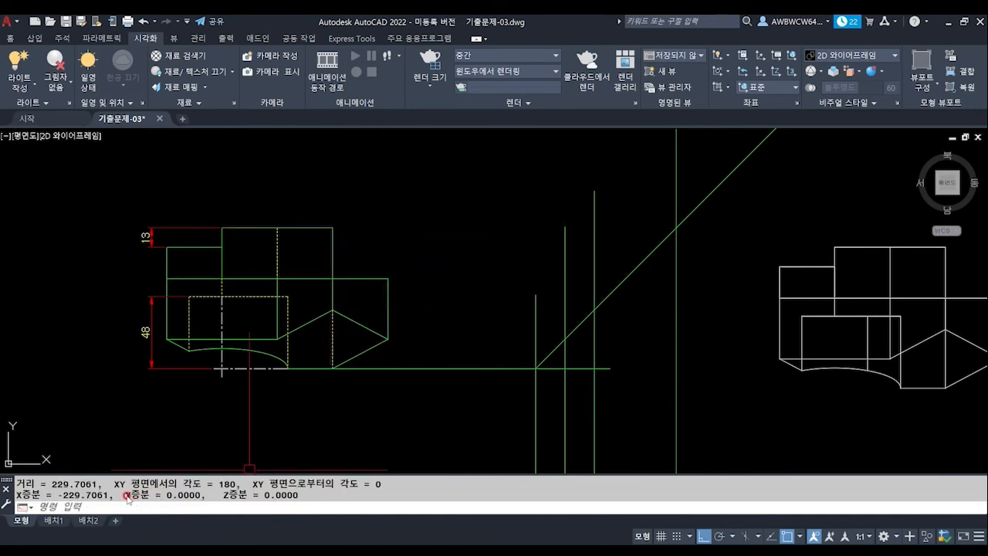
key("space")
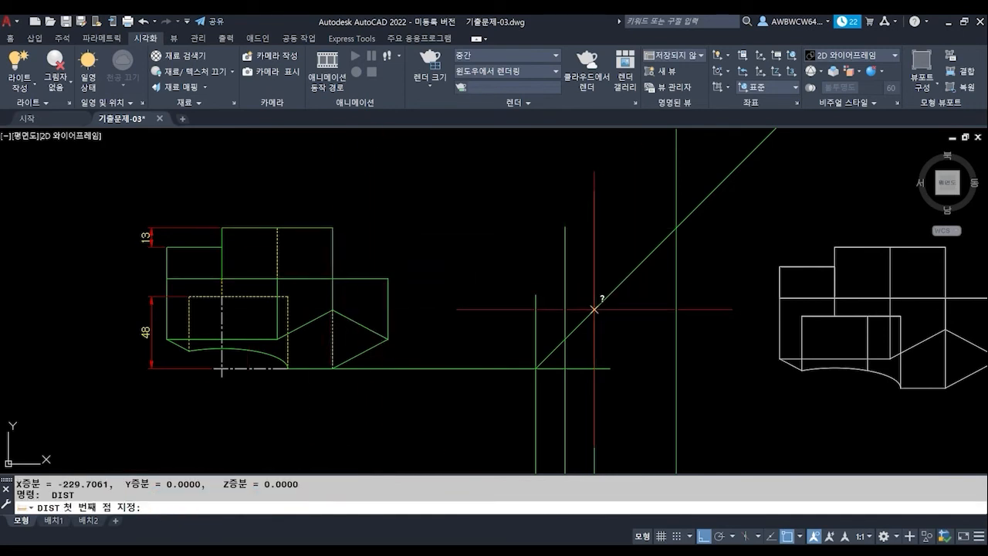
left_click(594, 310)
left_click(333, 311)
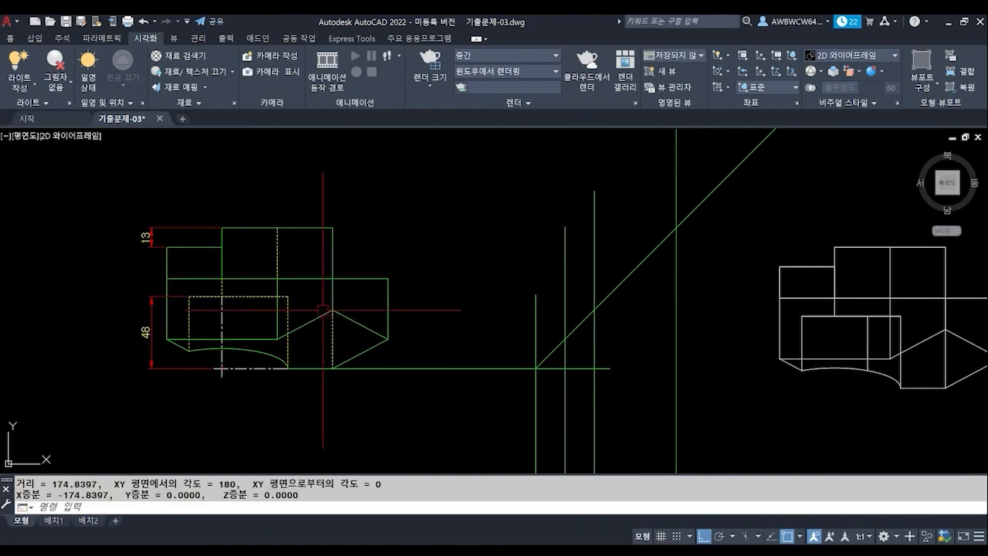
- Measure with DIST from the 45° line's crossing with the second projection line to the top view's lower-left horizontal edge
key("space")
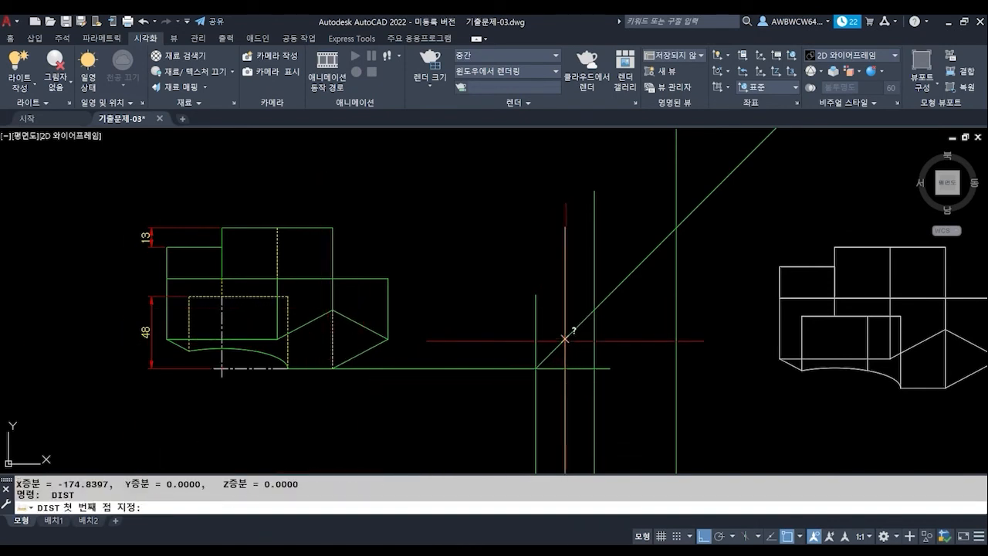
left_click(564, 339)
left_click(237, 338)
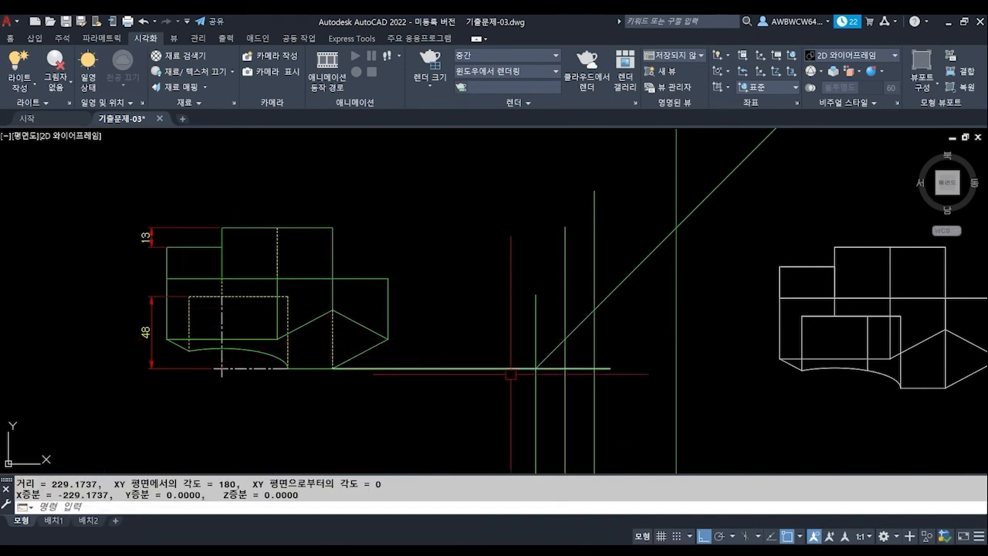
key("Escape")
key("Escape")
- Draw a vertical projection line from the upper-right corner of the side view's lower block up past the 45° line
scroll(510, 375, "down", 2)
middle_click_drag(633, 411, 620, 301)
type("l")
key("space")
left_click(590, 421)
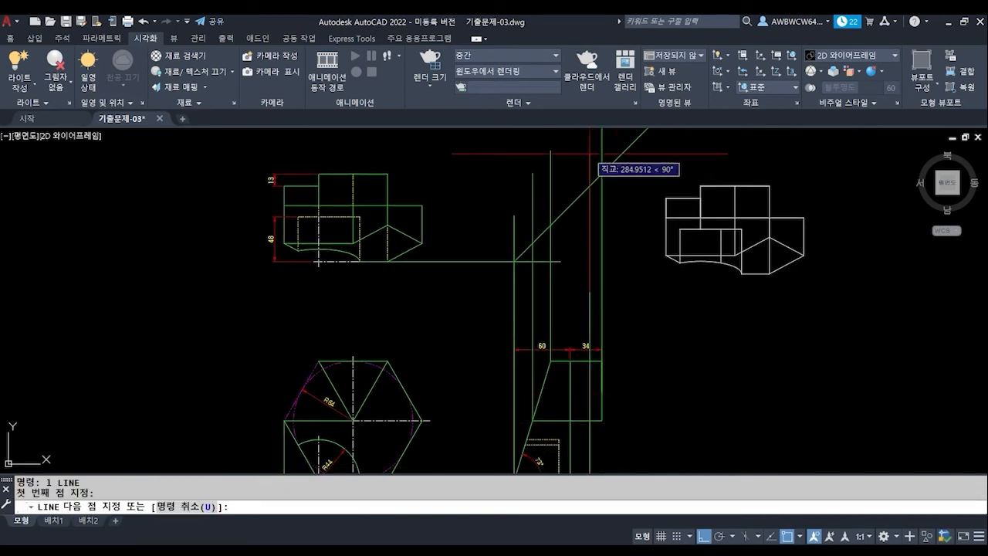
left_click(590, 155)
key("space")
middle_click_drag(589, 178, 584, 220)
- Measure with DIST from the lower block projection line's crossing with the 45° line to the top view's upper-left step edge
type("di")
key("space")
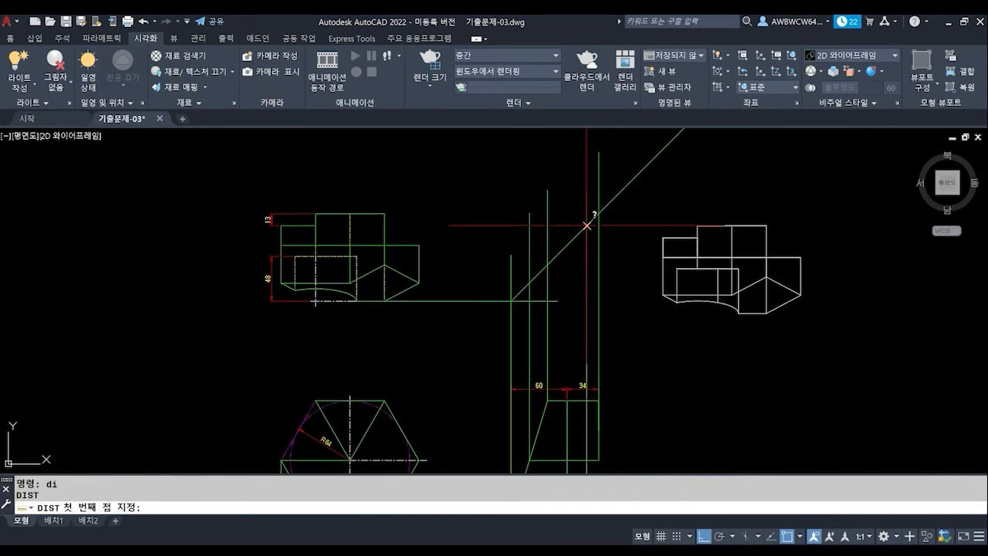
left_click(586, 225)
scroll(309, 231, "up", 4)
left_click(256, 213)
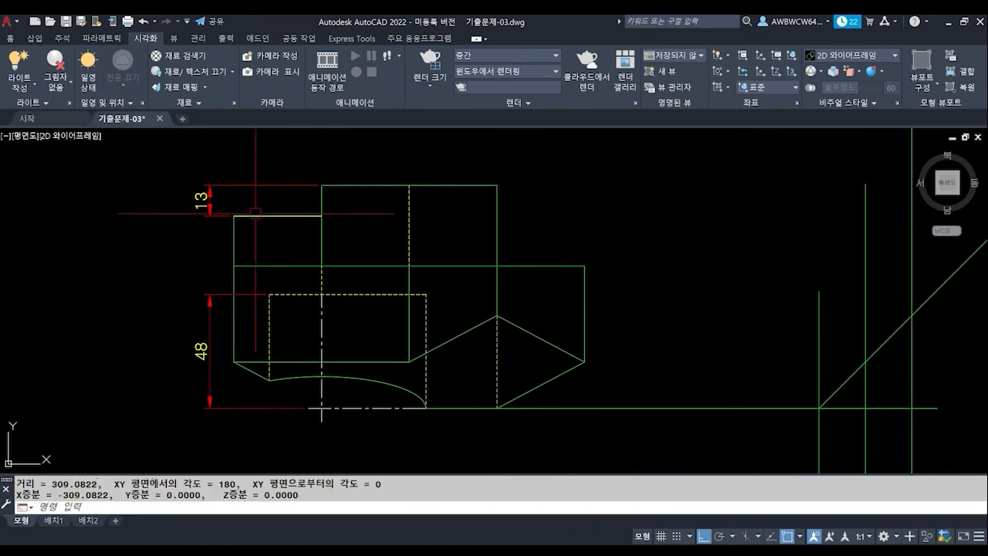
scroll(259, 398, "down", 2)
key("Escape")
key("Escape")
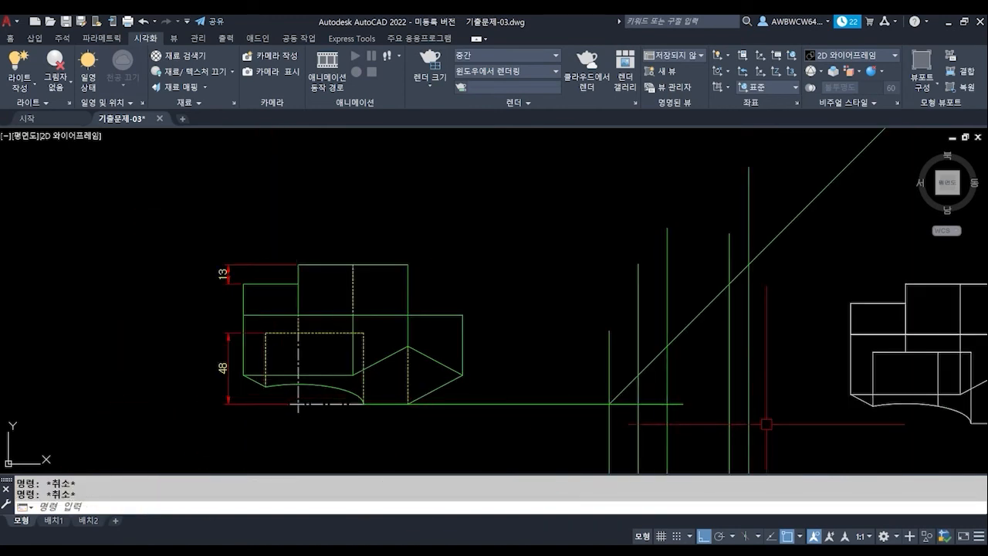
- Erase the horizontal projection line and all vertical projection lines, keeping the 45° line
left_click(767, 424)
left_click(600, 430)
left_click(553, 437)
left_click(523, 372)
type("e")
key("space")
middle_click_drag(402, 346, 386, 230)
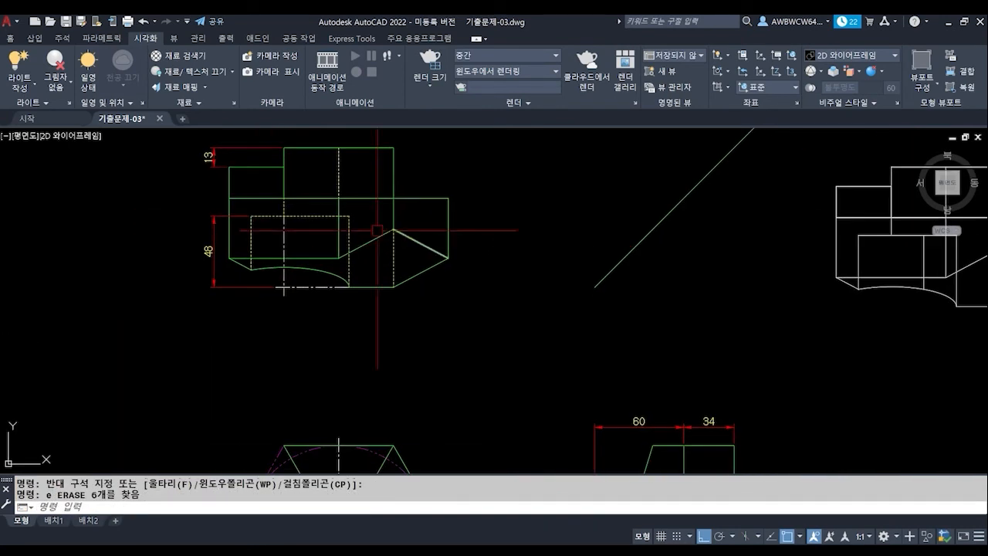
scroll(556, 332, "down", 1)
scroll(548, 226, "down", 1)
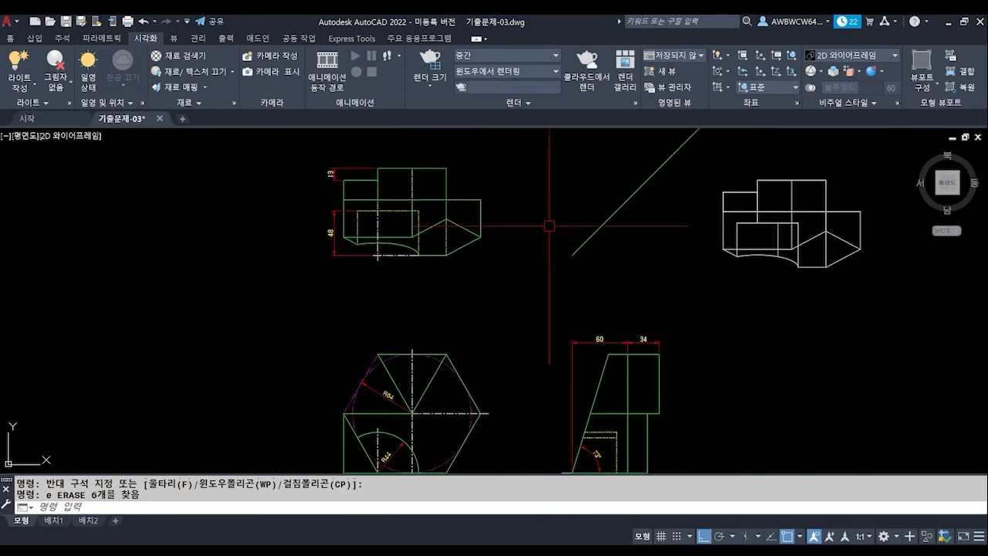
middle_click_drag(572, 323, 571, 289)
key("Escape")
key("Escape")
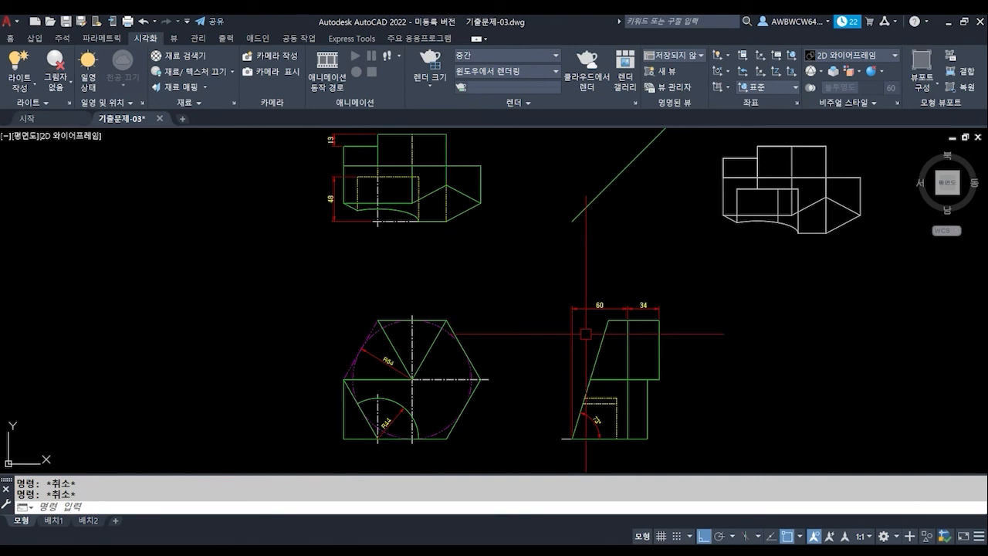
type("L")
key("BackSpace")
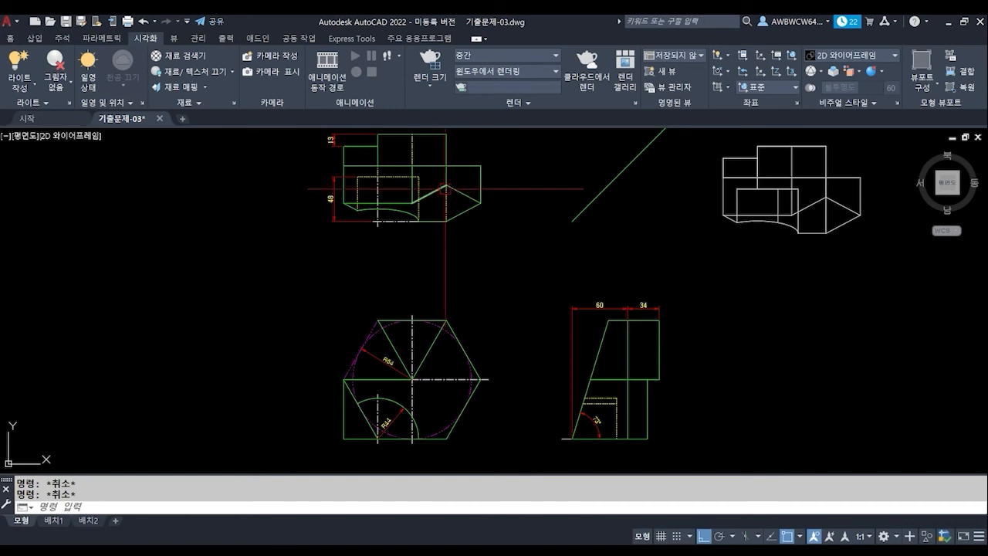
middle_click_drag(445, 188, 447, 207)
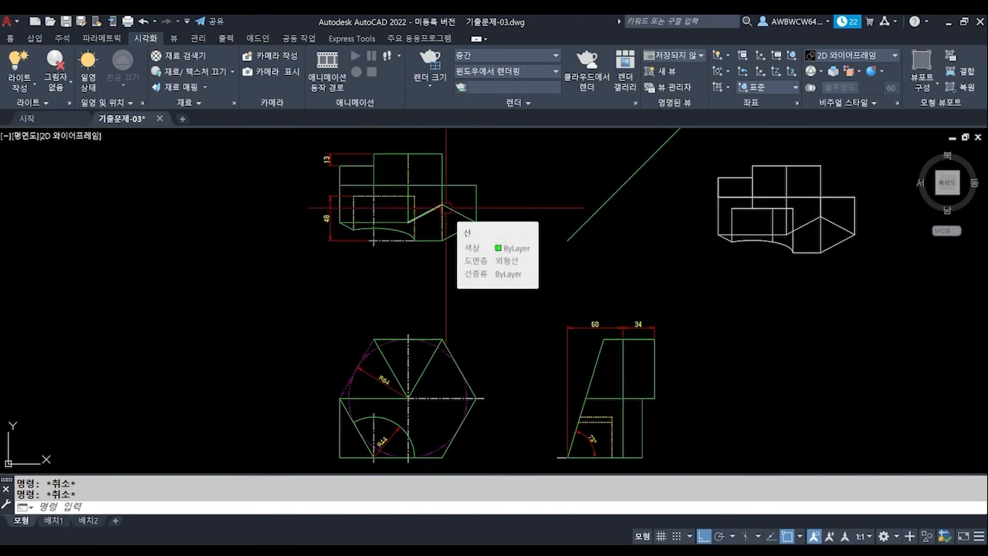
middle_click_drag(488, 312, 489, 324)
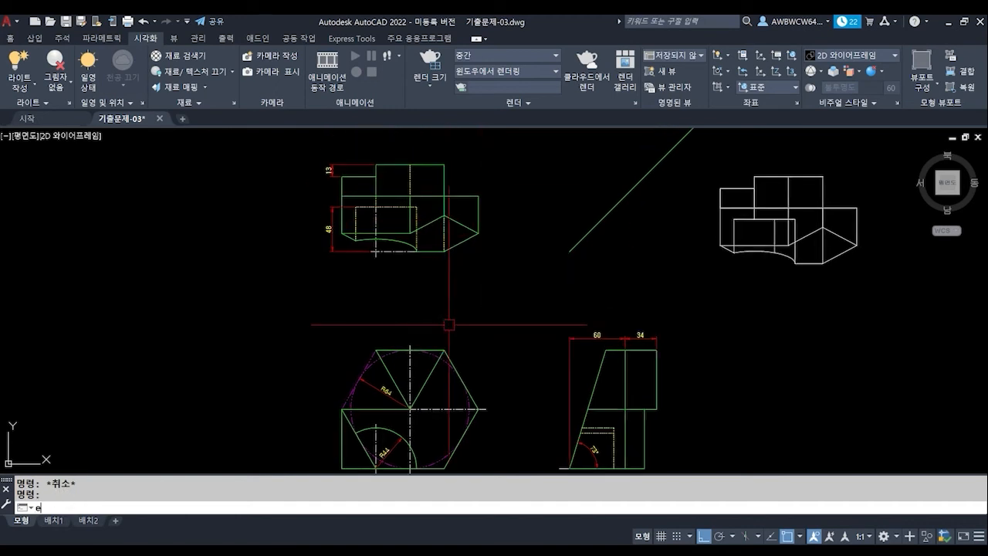
- Erase the selected object and draw a vertical projection line from the hexagon's upper-right vertex up through the top view
type("e")
key("Return")
type("l")
key("Return")
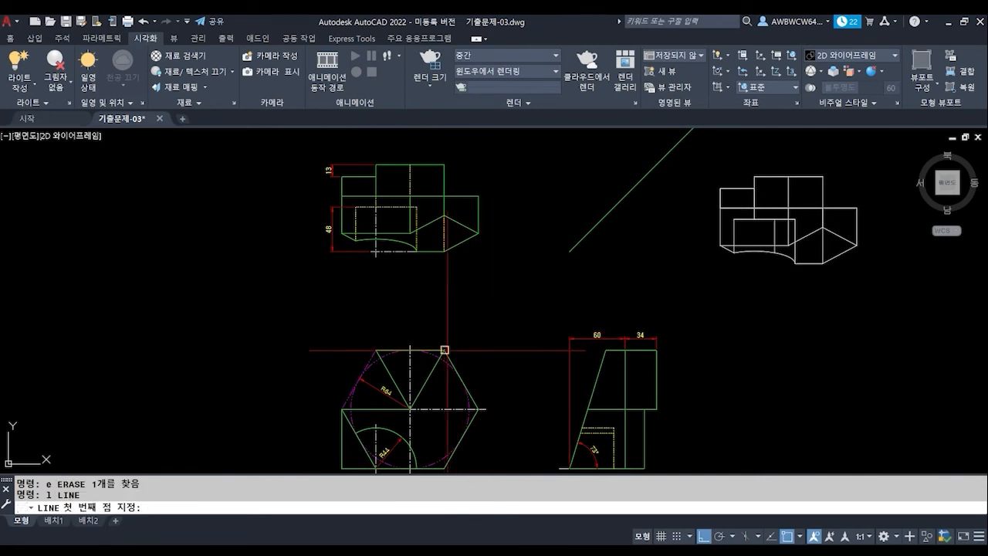
left_click(445, 349)
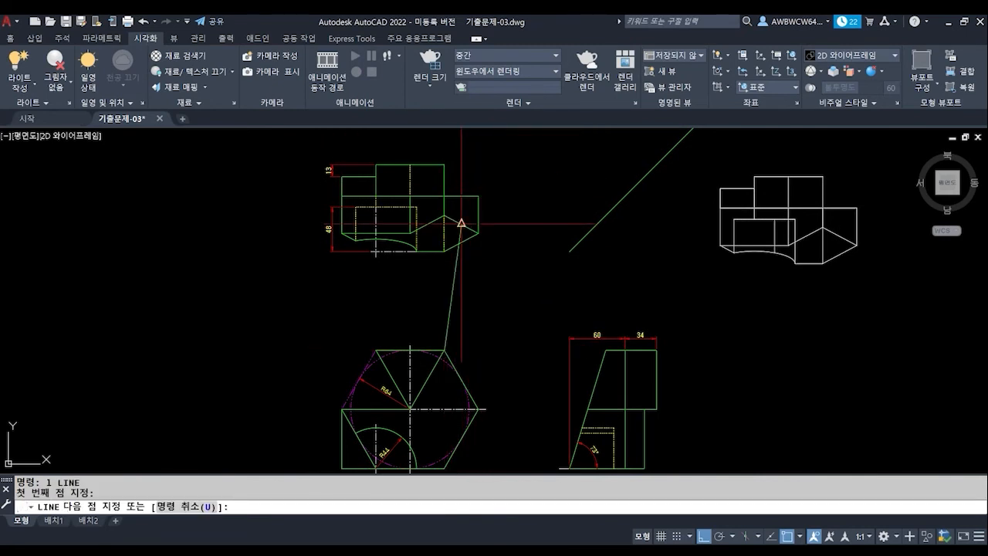
left_click(471, 143)
key("Return")
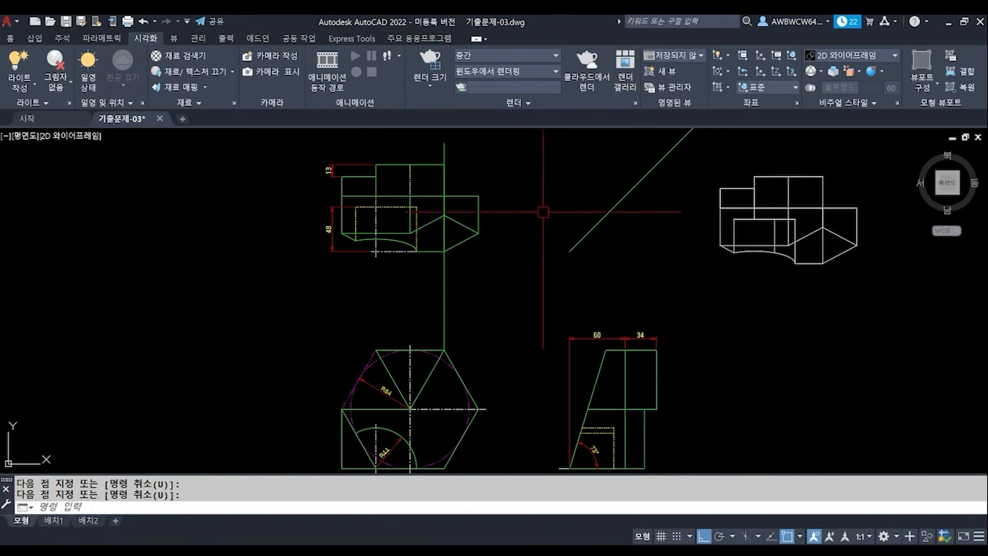
- Draw a horizontal projection line from the hexagon's upper-right vertex across the top of the side view and past it
middle_click_drag(543, 212, 514, 186)
key("Return")
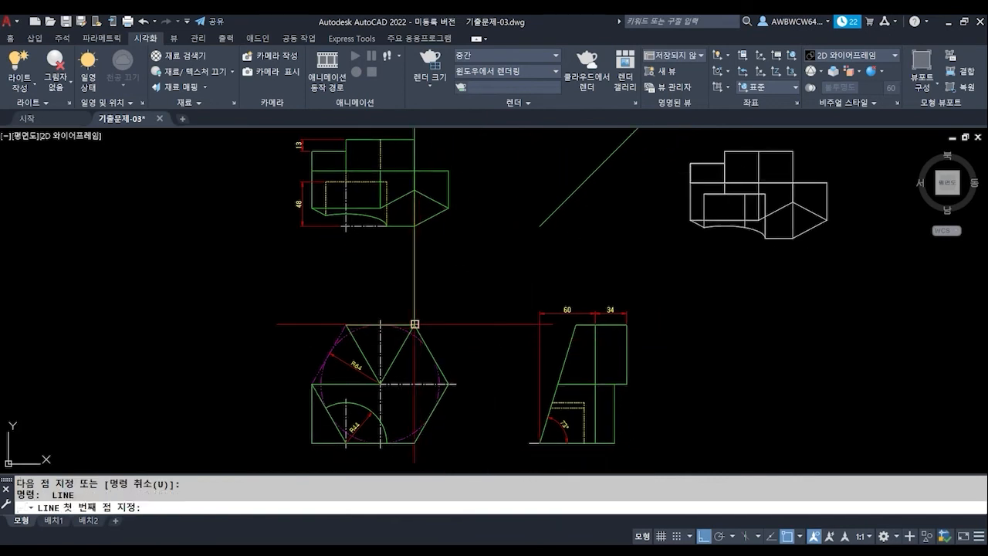
left_click(415, 324)
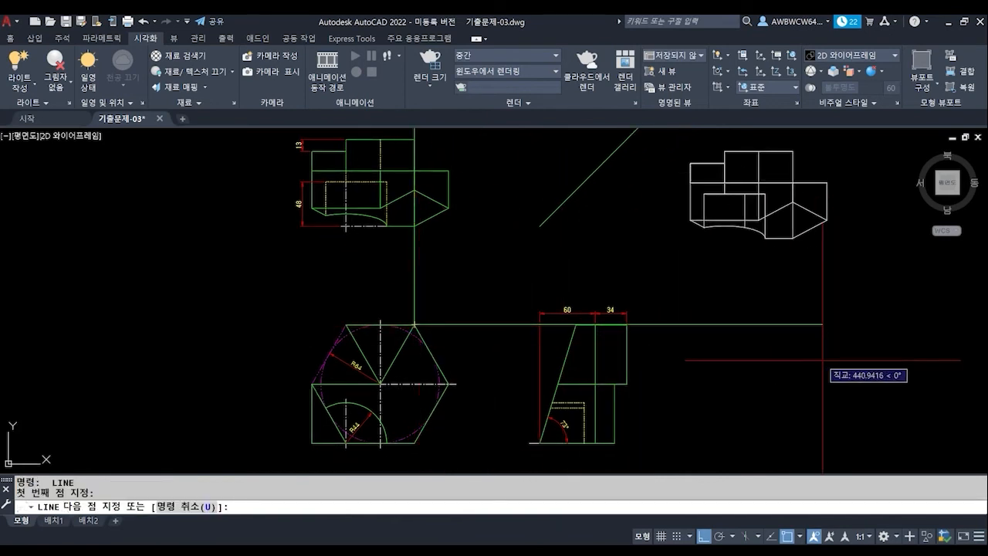
left_click(732, 323)
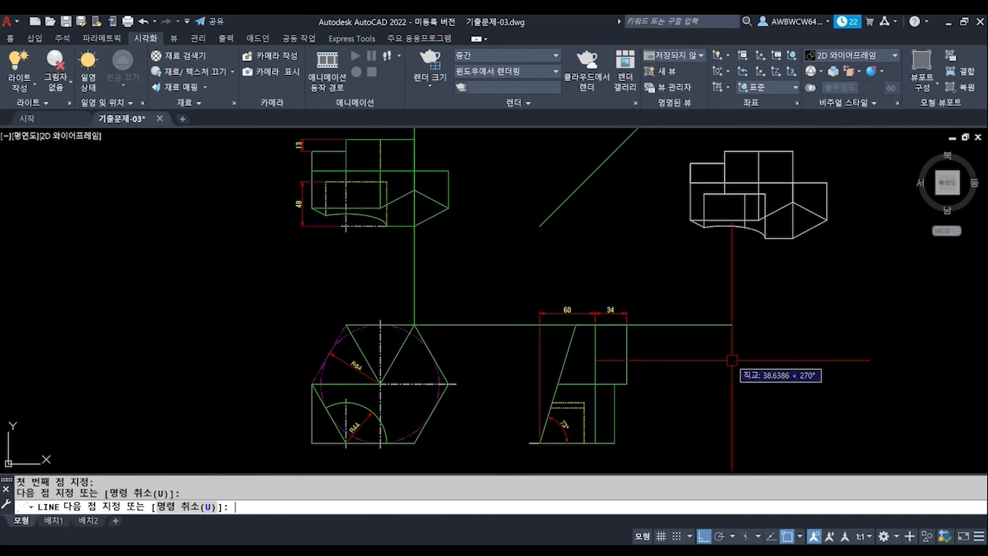
key("Return")
- Highlight the horizontal projection line and the side-view edges meeting it to check their alignment, and clear the selection
scroll(655, 324, "up", 2)
left_click(677, 326)
scroll(506, 353, "up", 1)
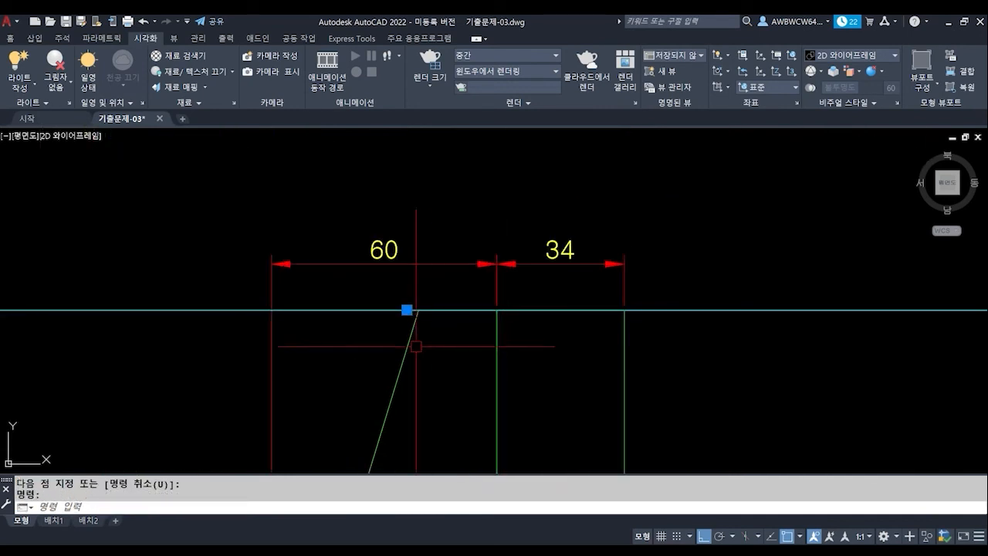
left_click(410, 342)
left_click(495, 334)
left_click(624, 331)
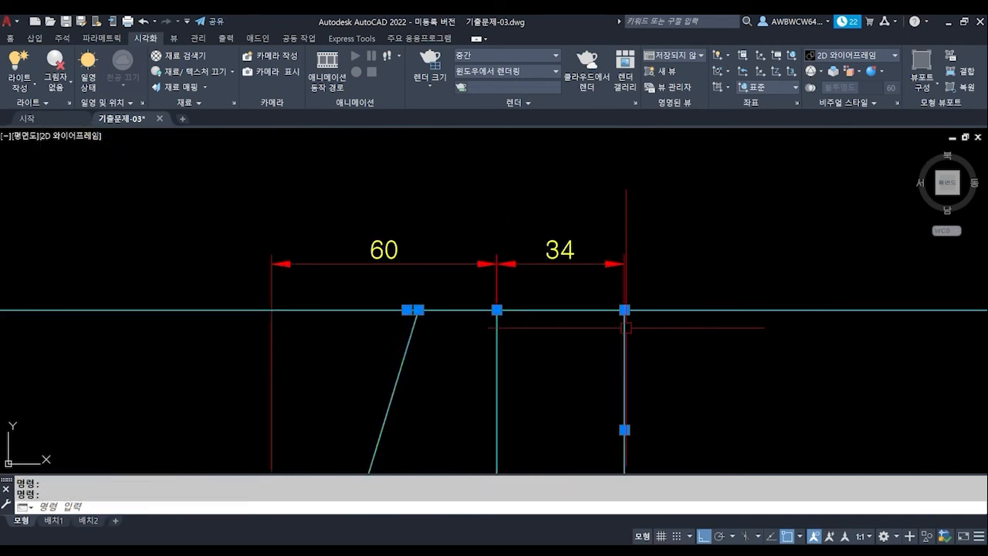
mouse_move(419, 309)
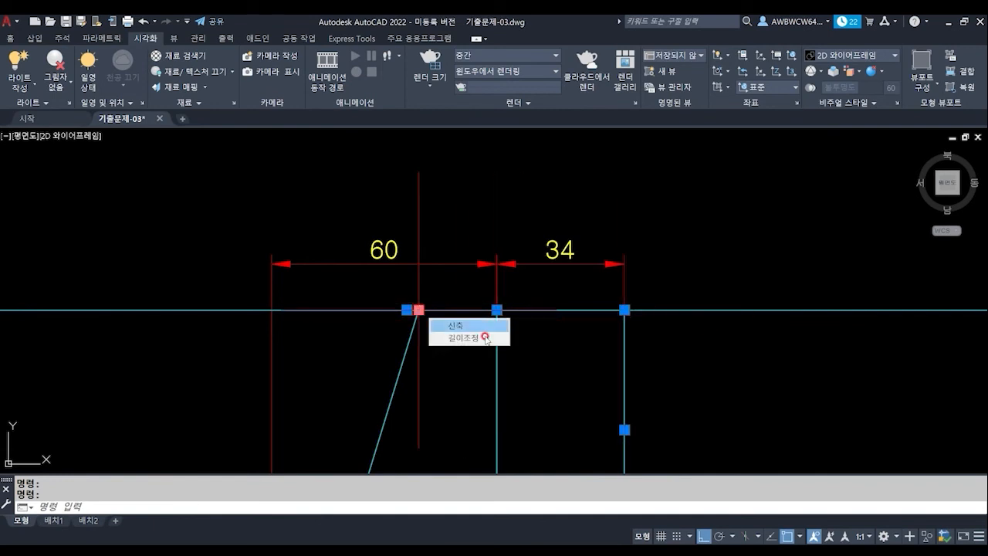
key("Escape")
key("Escape")
scroll(506, 346, "down", 5)
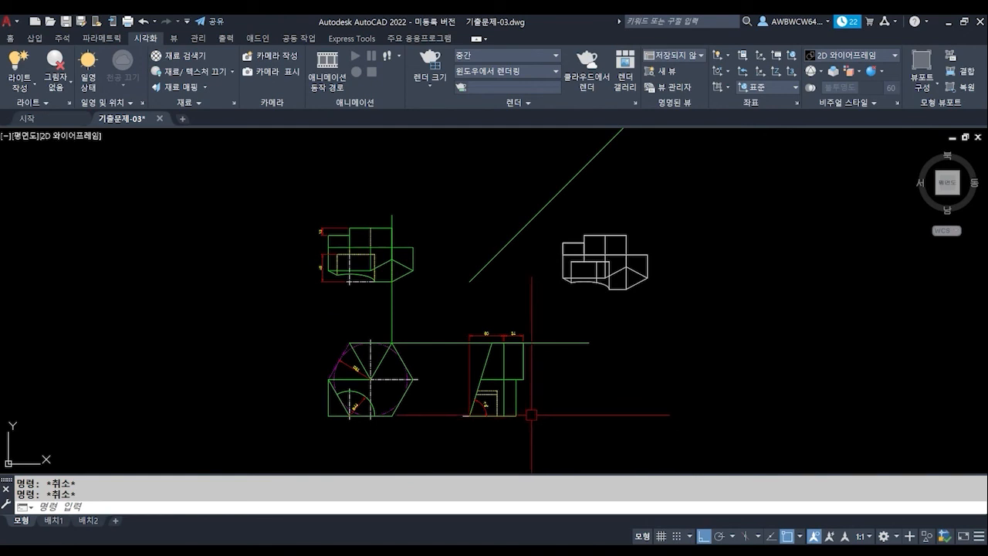
- Draw a vertical projection line from the upper end of the side view's sloped edge up past the 45° line
type("l")
key("Return")
scroll(492, 342, "up", 3)
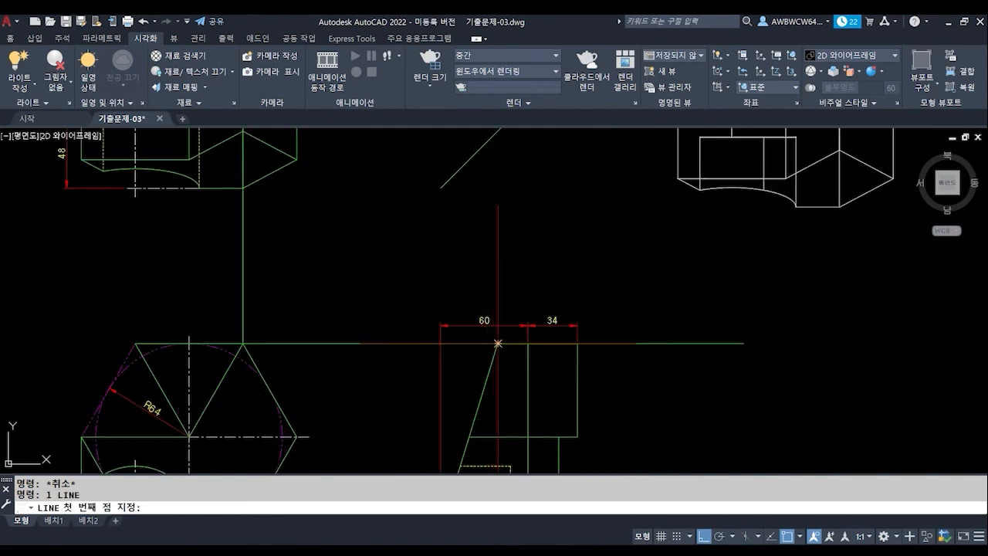
left_click(498, 343)
scroll(483, 362, "down", 4)
left_click(482, 219)
scroll(492, 333, "up", 2)
key("space")
- Draw vertical projection lines from the side view's inner vertical edge and its upper-right edge up past the 45° line
key("space")
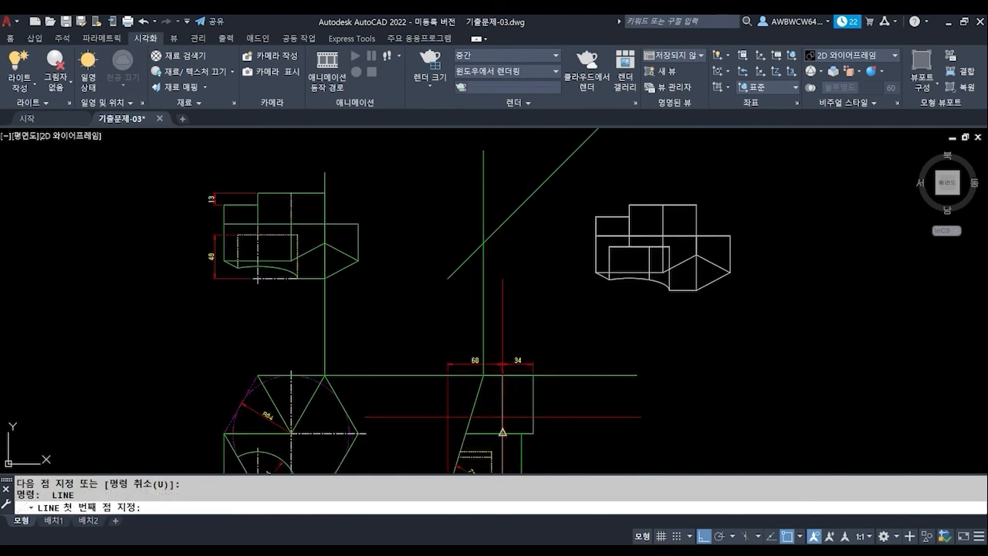
left_click(502, 432)
left_click(540, 141)
key("space")
key("space")
left_click(534, 375)
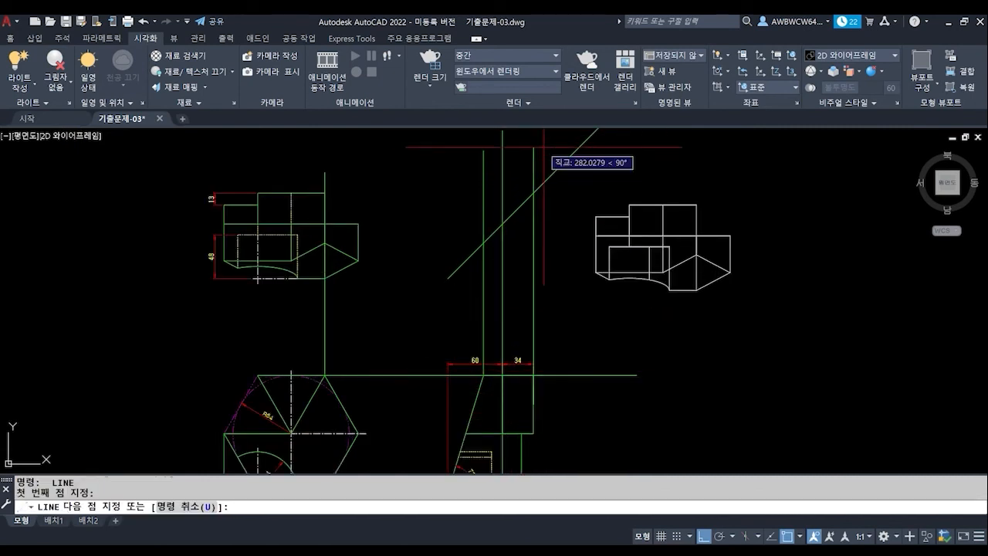
left_click(544, 146)
key("space")
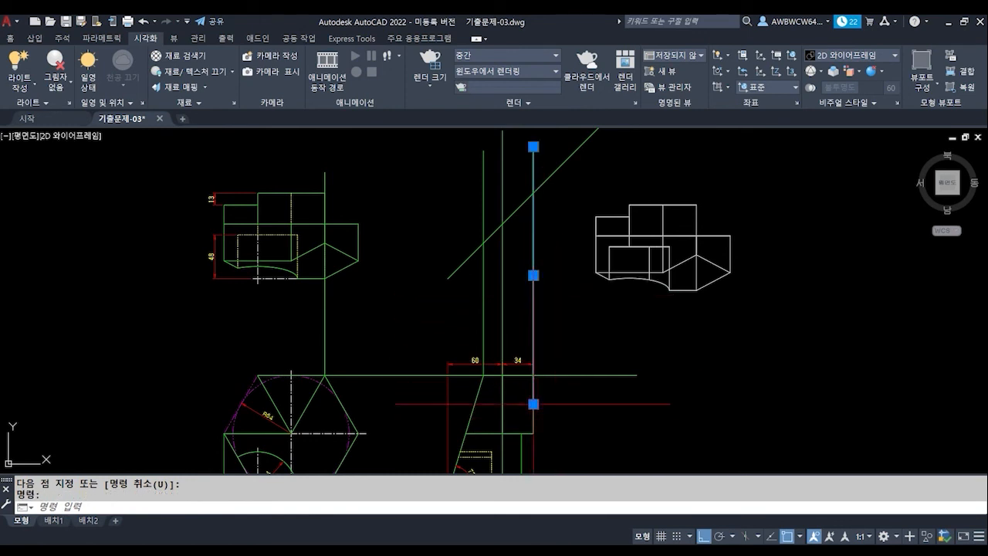
- Erase the vertical projection line rising from the side view's upper-right edge
left_click(287, 192)
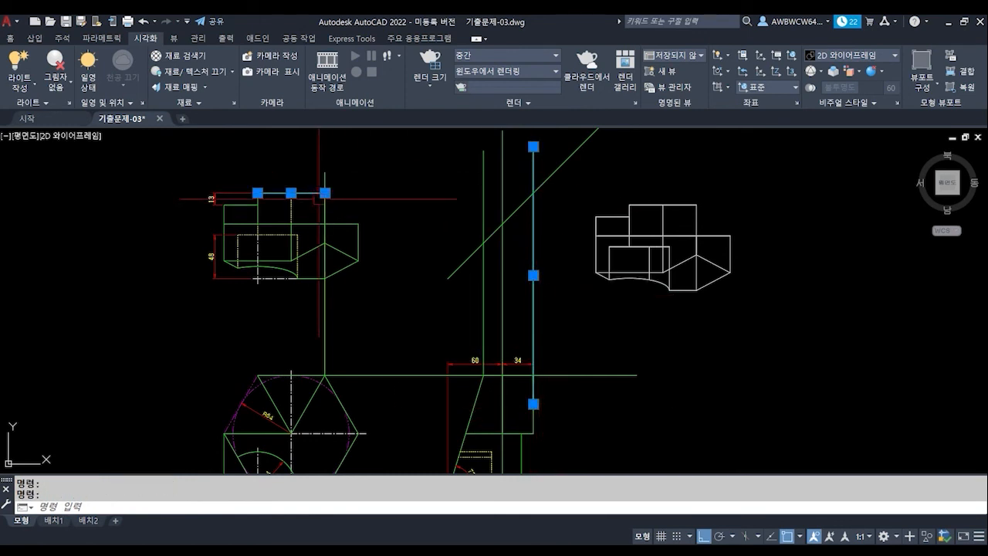
key("Escape")
left_click(538, 300)
left_click(525, 319)
type("e")
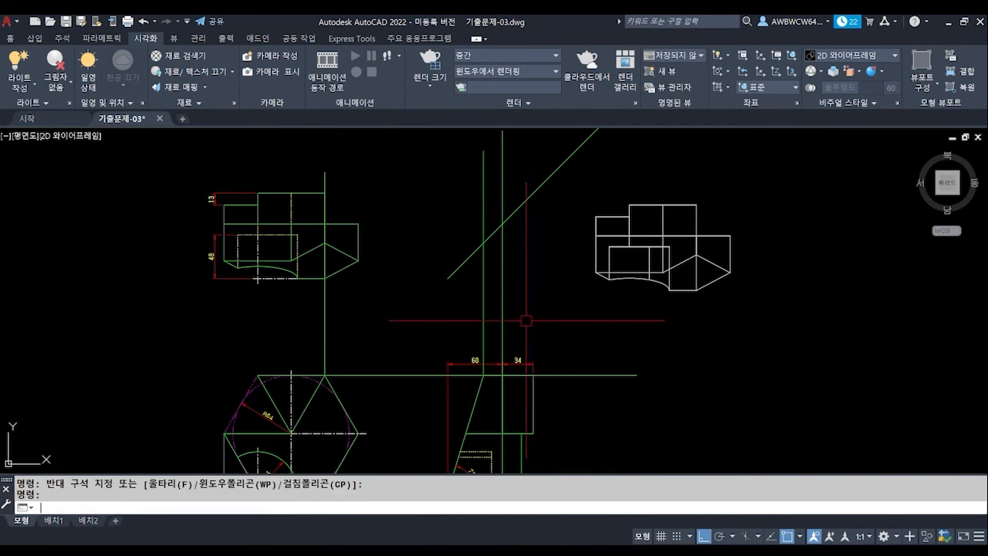
key("space")
key("Escape")
- Try to draw a horizontal line from the inner edge projection line's crossing with the 45° line through the top view
scroll(518, 421, "up", 1)
mouse_move(499, 388)
middle_mouse_down()
mouse_move(501, 364)
mouse_move(533, 379)
middle_mouse_up()
scroll(499, 363, "down", 1)
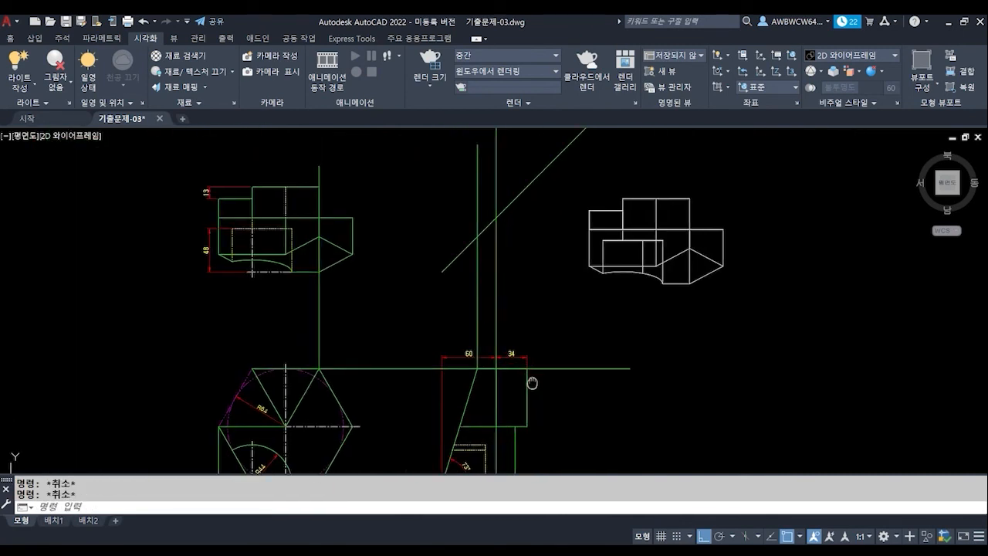
type("l")
key("space")
left_click(497, 221)
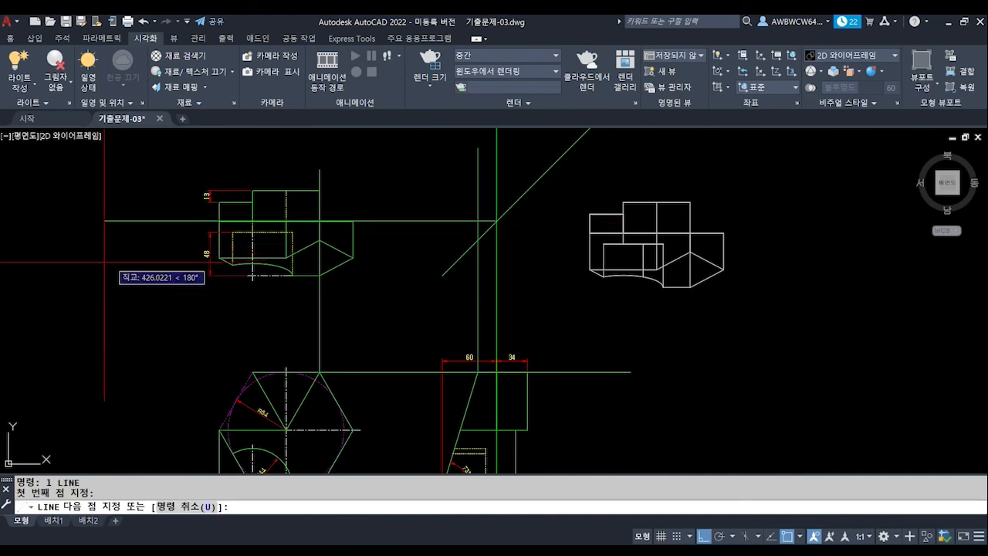
key("space")
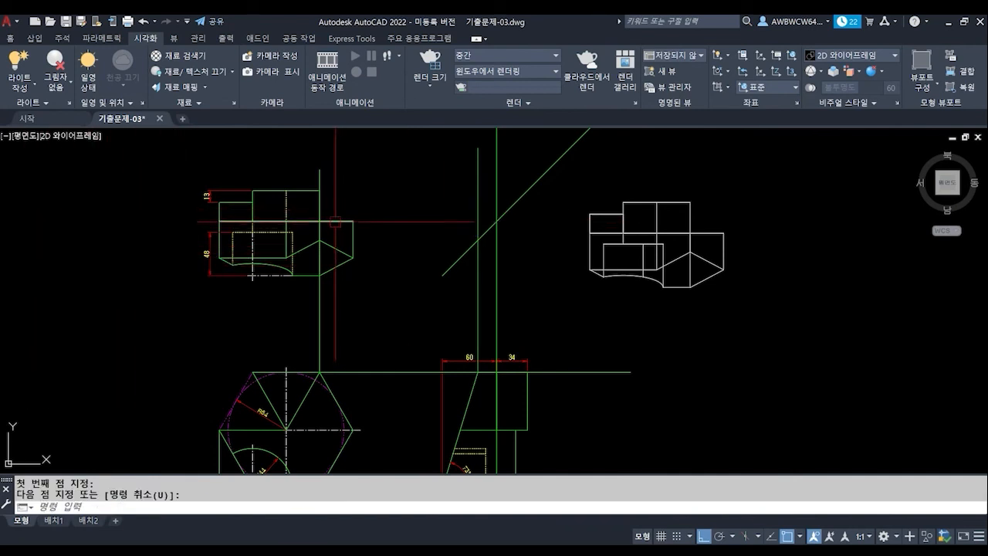
left_click(335, 223)
key("Escape")
- Erase the vertical projection line rising from the side view's inner vertical edge
left_click(496, 339)
key("Delete")
type("e")
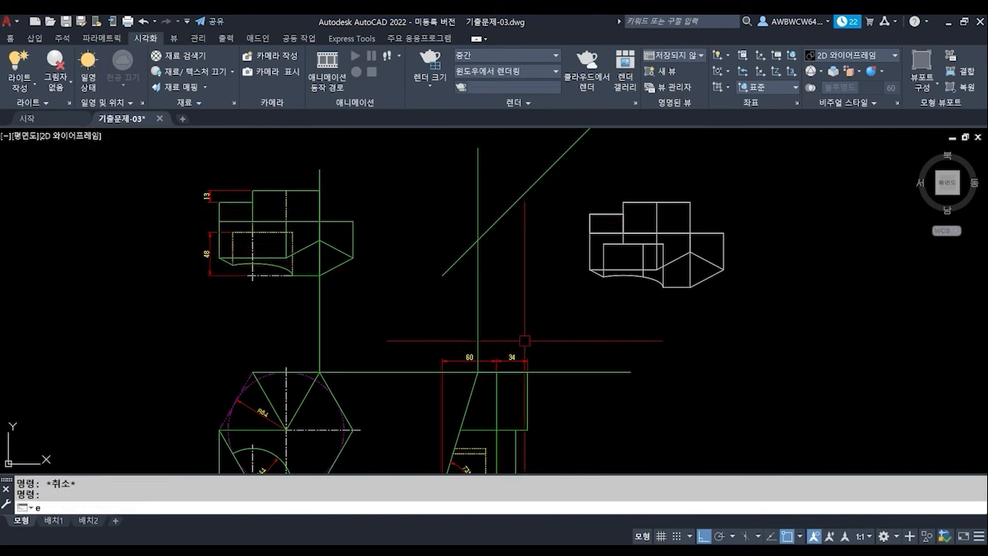
key("Return")
key("Escape")
- Draw a horizontal projection line from the sloped edge projection line's crossing with the 45° line across and past the top view
middle_click_drag(337, 371, 368, 344)
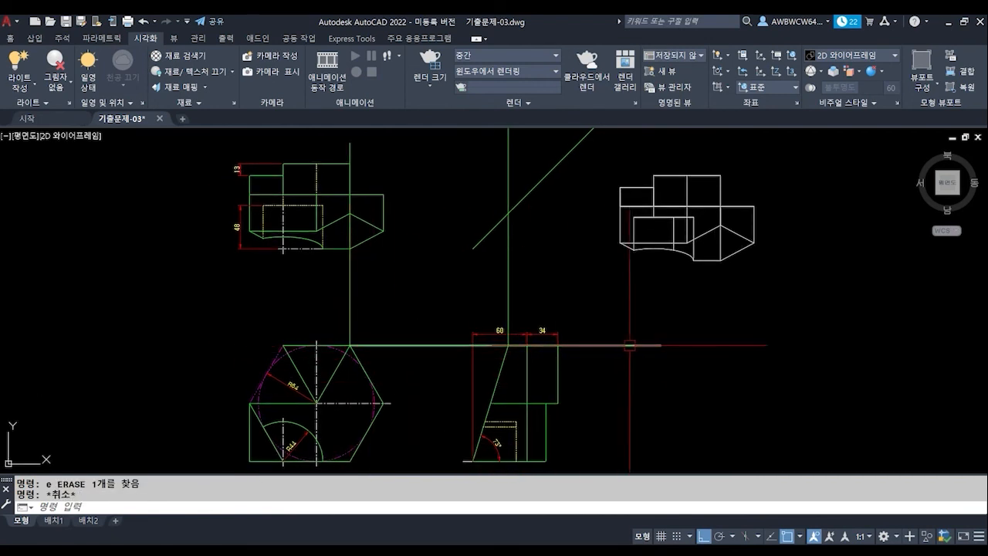
scroll(508, 345, "up", 4)
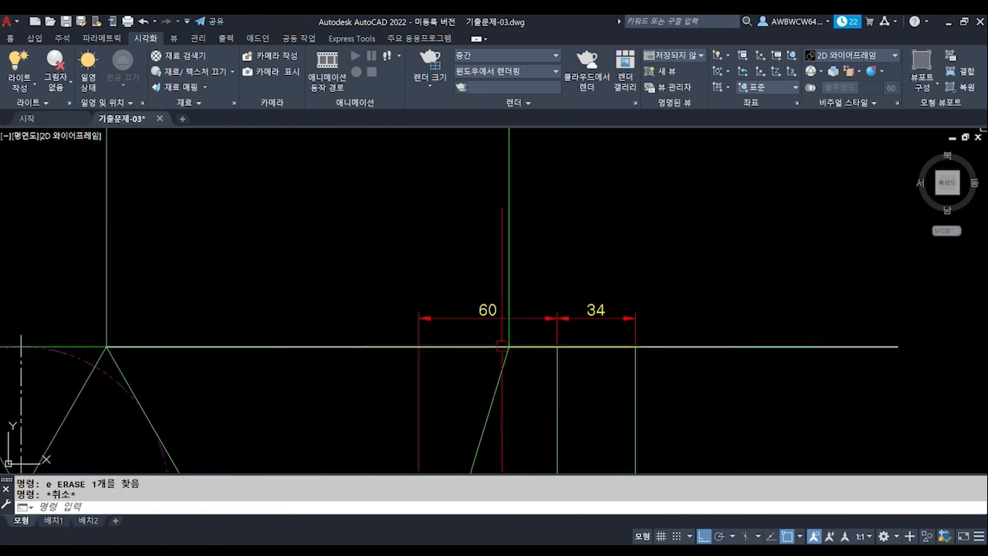
scroll(511, 301, "down", 4)
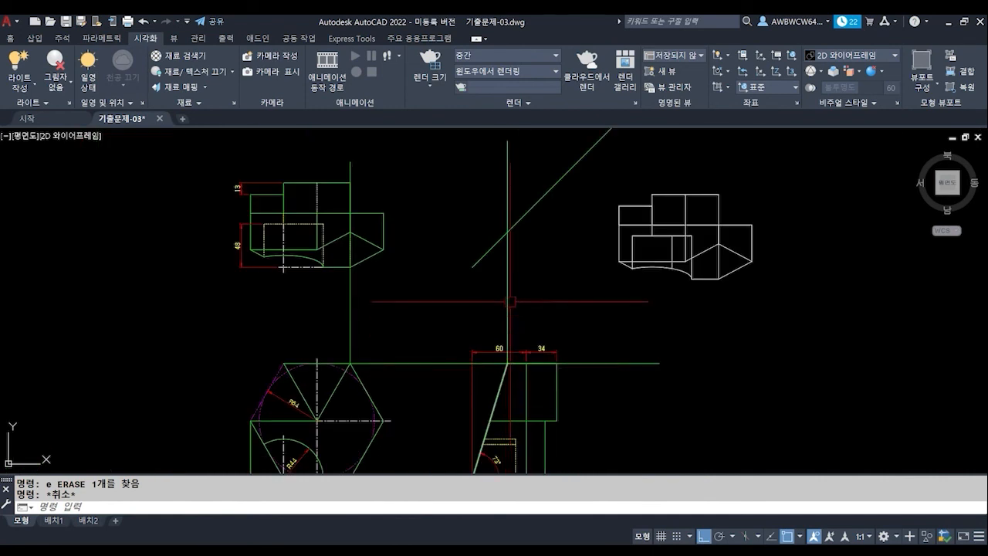
key("Return")
left_click(507, 232)
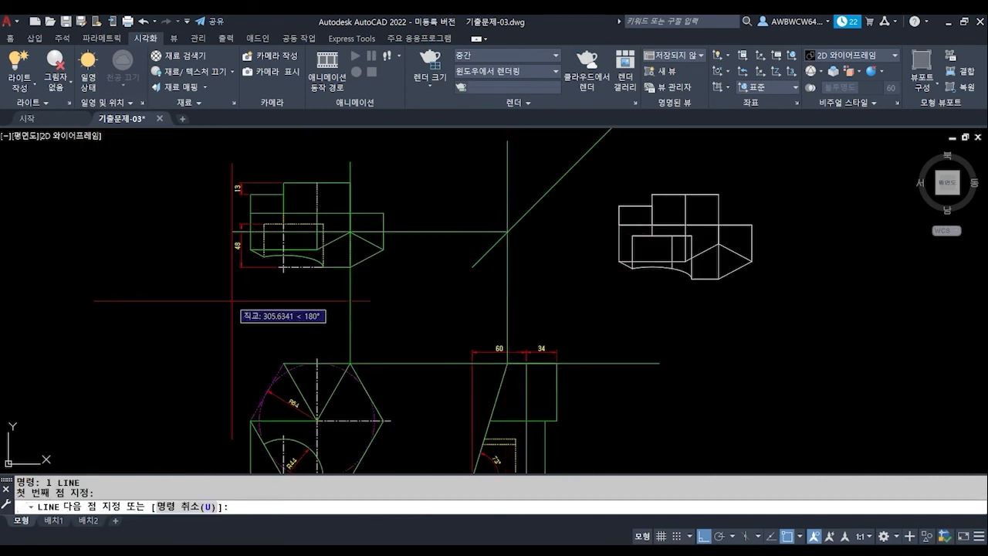
left_click(216, 232)
key("Return")
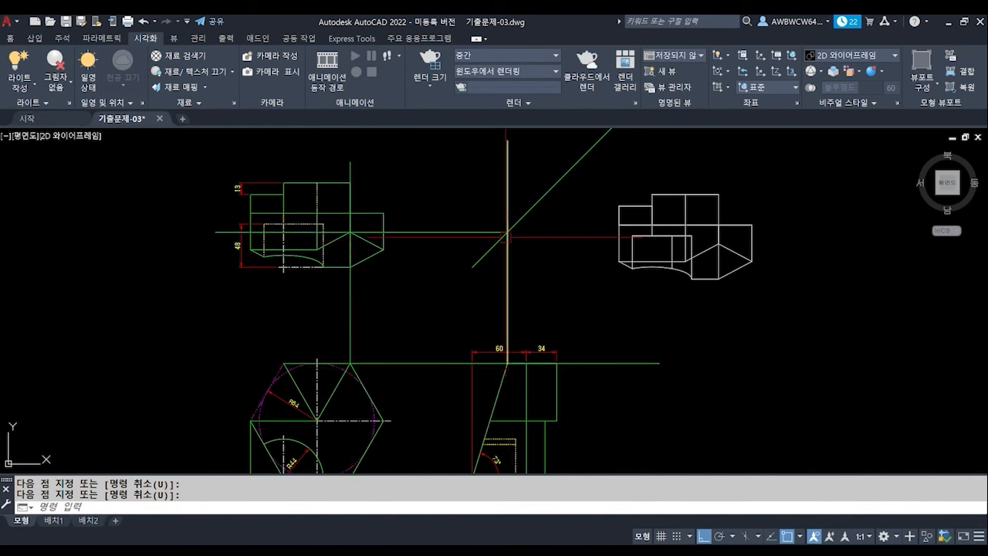
- Highlight the four projection lines linking the hexagon vertex, side view and top view, and clear the selection
left_click(357, 234)
left_click(351, 290)
left_click(417, 363)
left_click(508, 309)
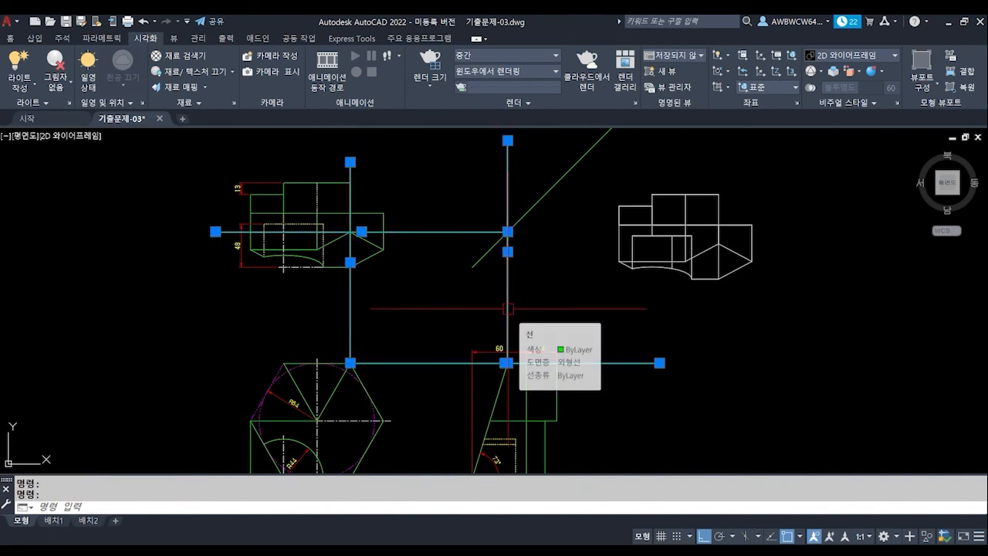
key("Escape")
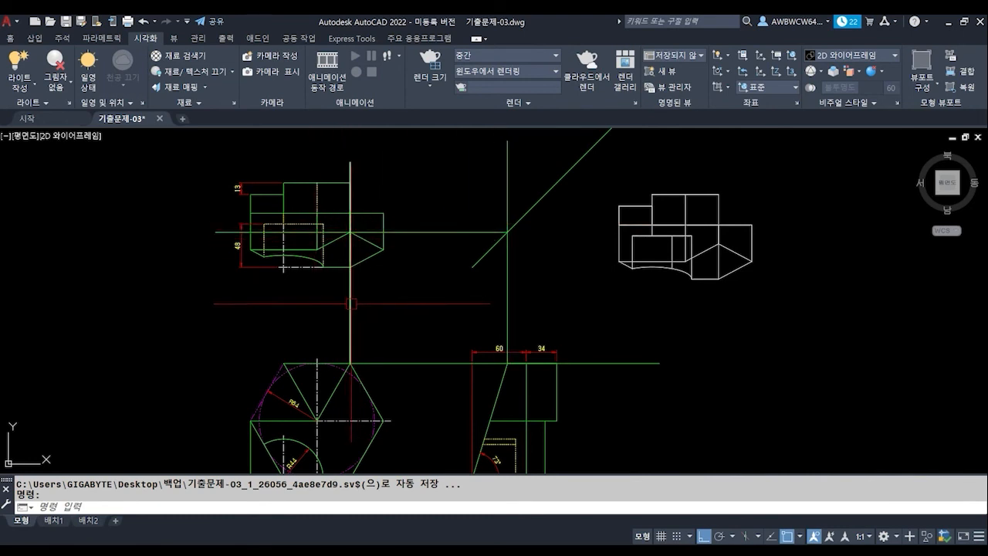
- Erase the two vertical and two horizontal projection lines, keeping the 45° line
left_click(350, 302)
left_click(420, 232)
left_click(463, 363)
key("Delete")
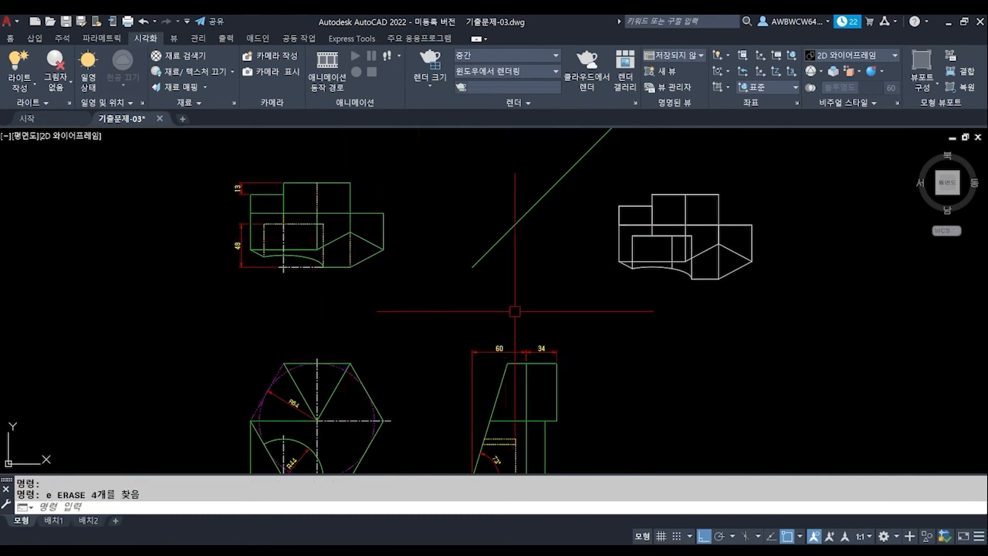
key("Escape")
key("Escape")
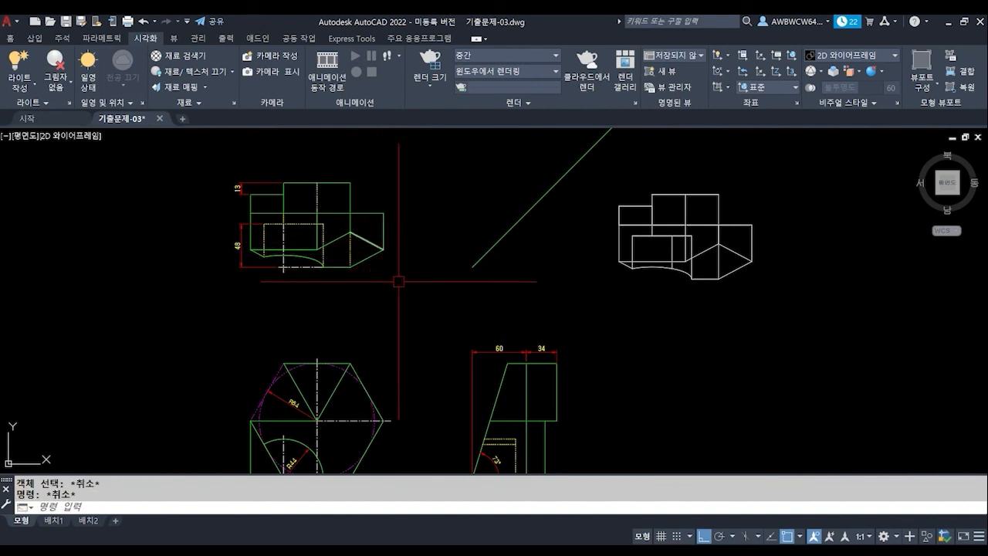
- Draw a vertical projection line from the hexagon's right vertex up along the right edge of the top view
type("l")
key("Return")
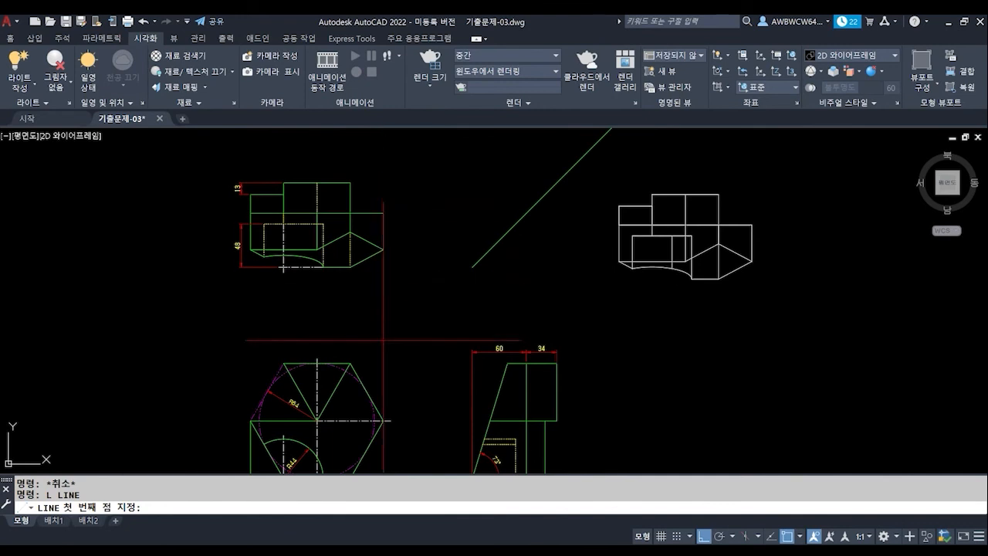
left_click(383, 421)
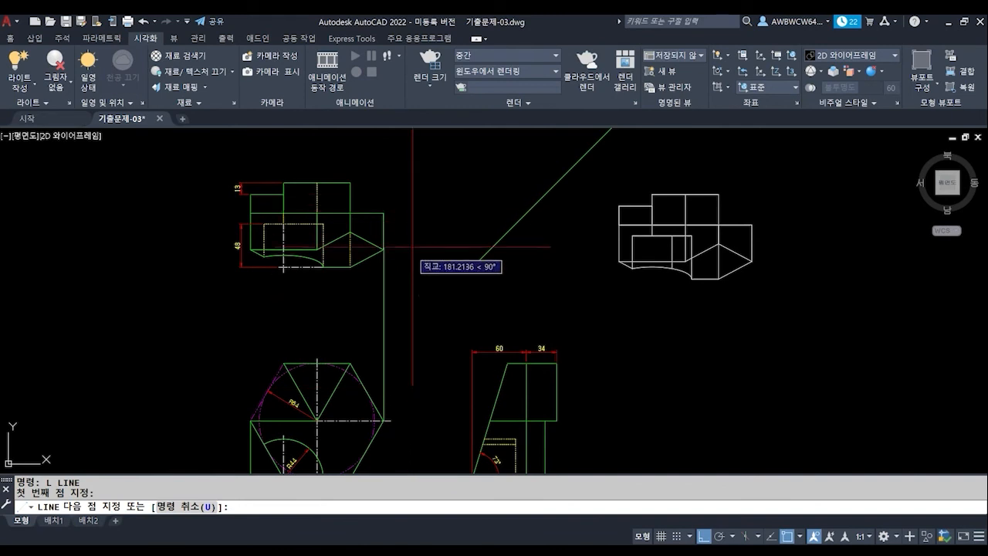
left_click(384, 183)
key("Return")
- Draw a horizontal projection line from the hexagon's right vertex across and past the side view
middle_click_drag(415, 388, 421, 368)
key("space")
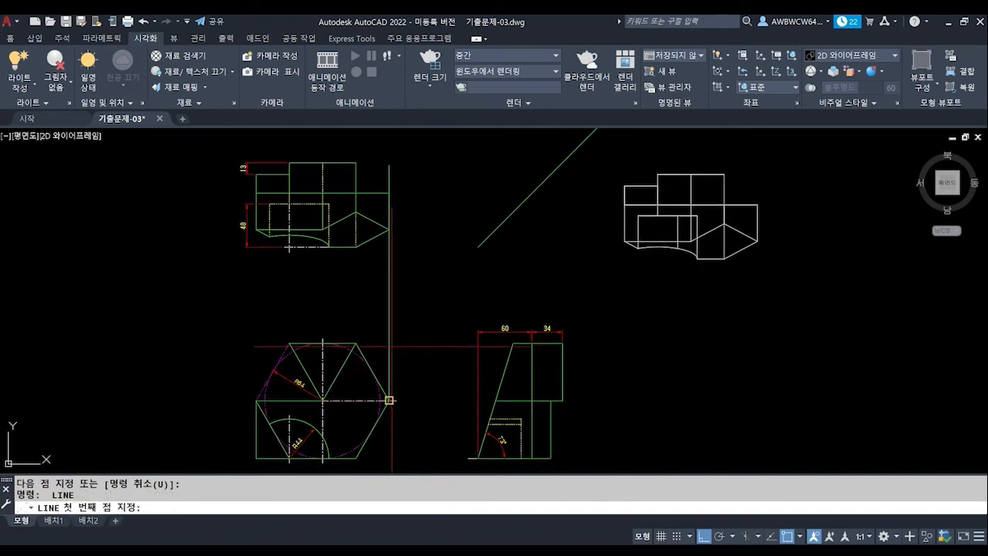
left_click(389, 400)
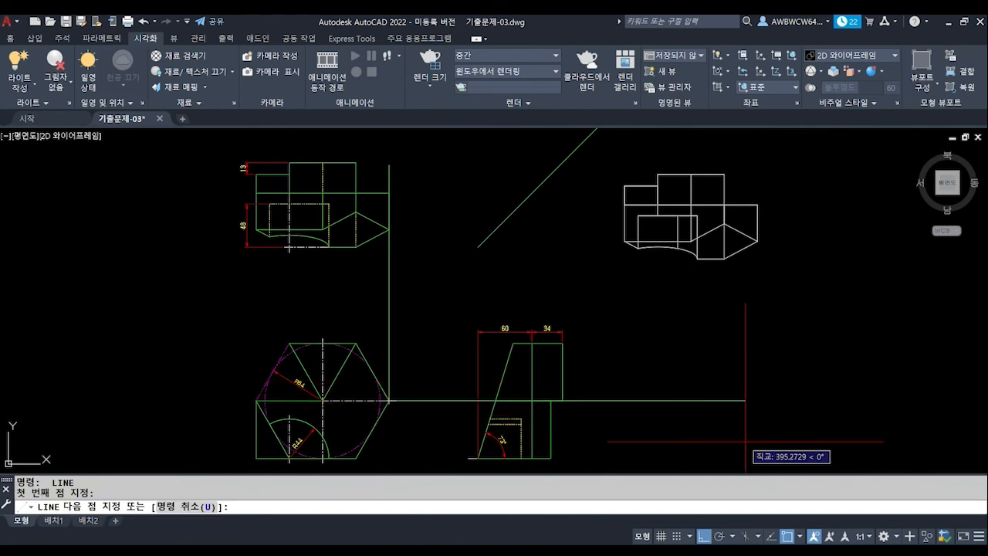
left_click(691, 401)
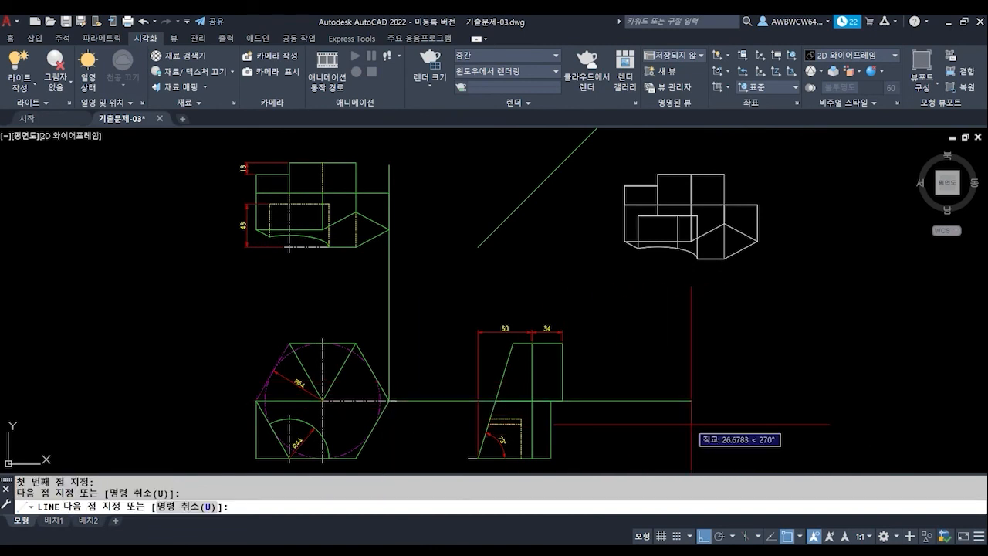
key("space")
- Draw a vertical projection line from where the side view's slanted edge meets the horizontal projection line up past the 45° line
scroll(553, 410, "up", 4)
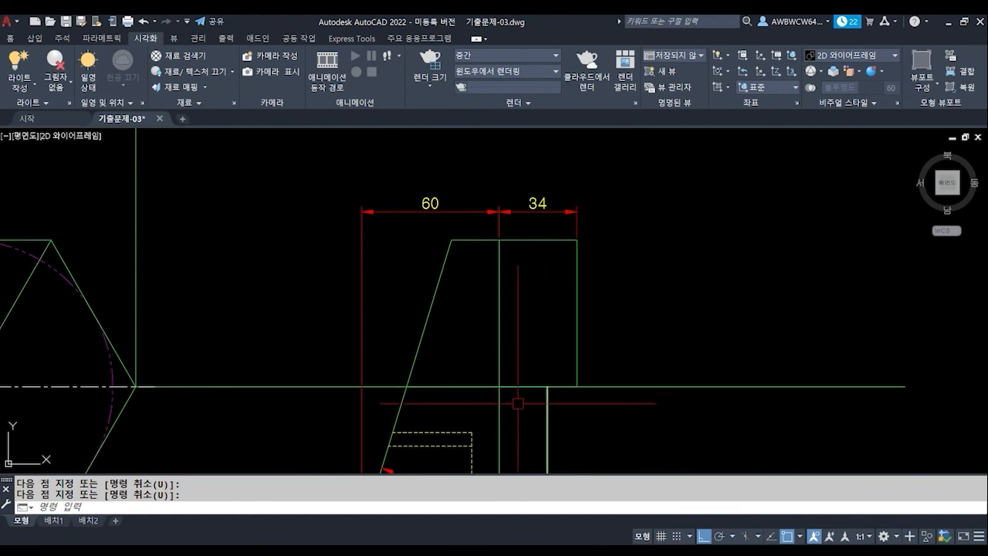
scroll(502, 387, "down", 4)
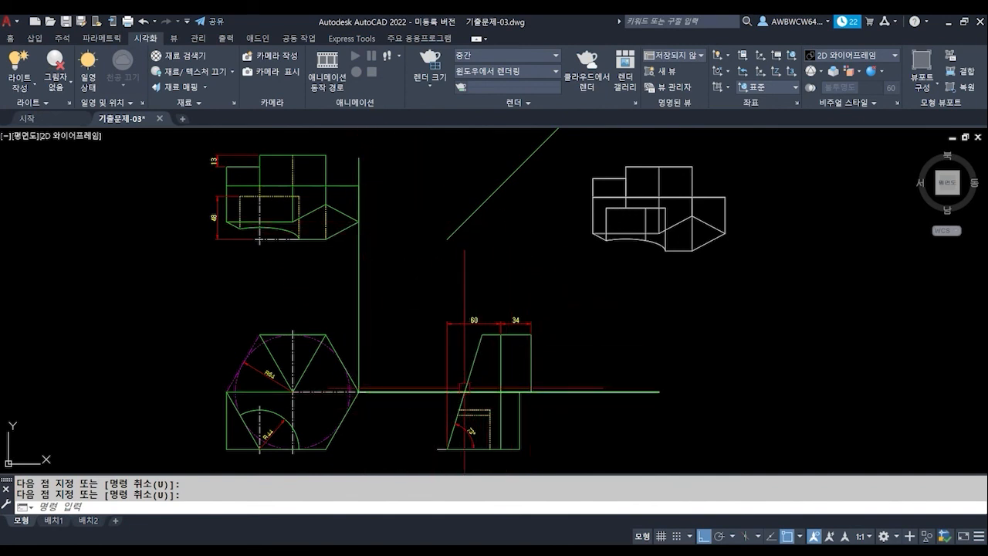
type("l")
key("Return")
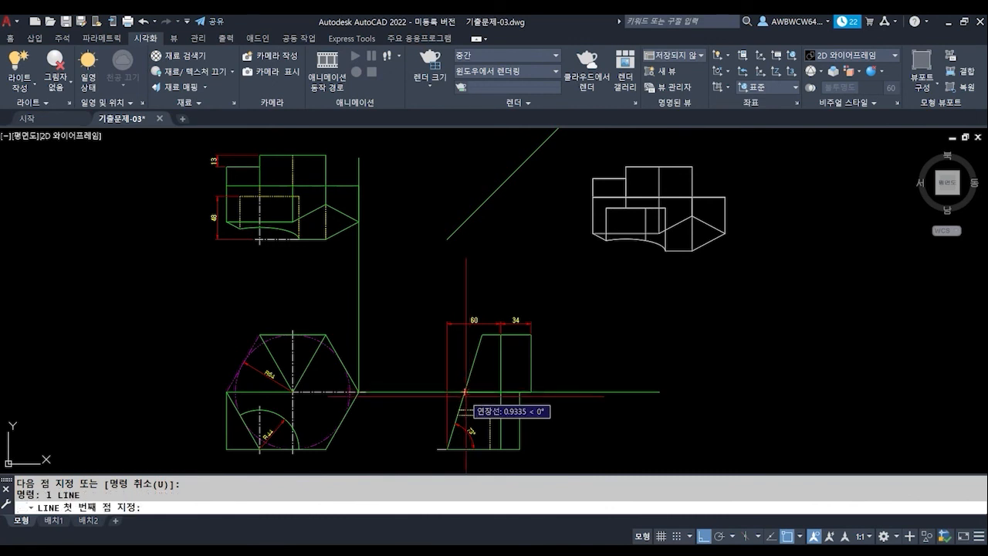
scroll(468, 391, "up", 10)
scroll(452, 366, "up", 5)
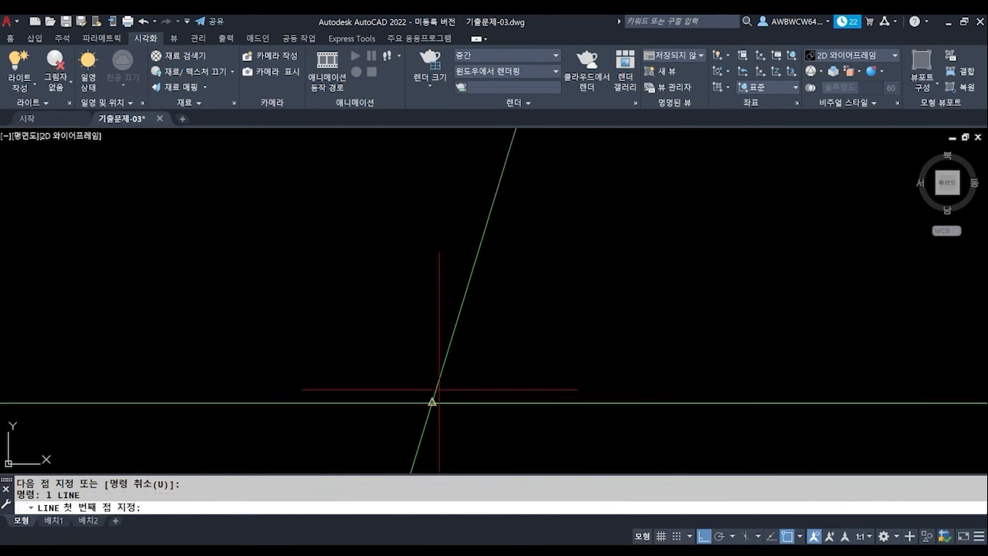
scroll(423, 409, "up", 4)
scroll(445, 392, "up", 4)
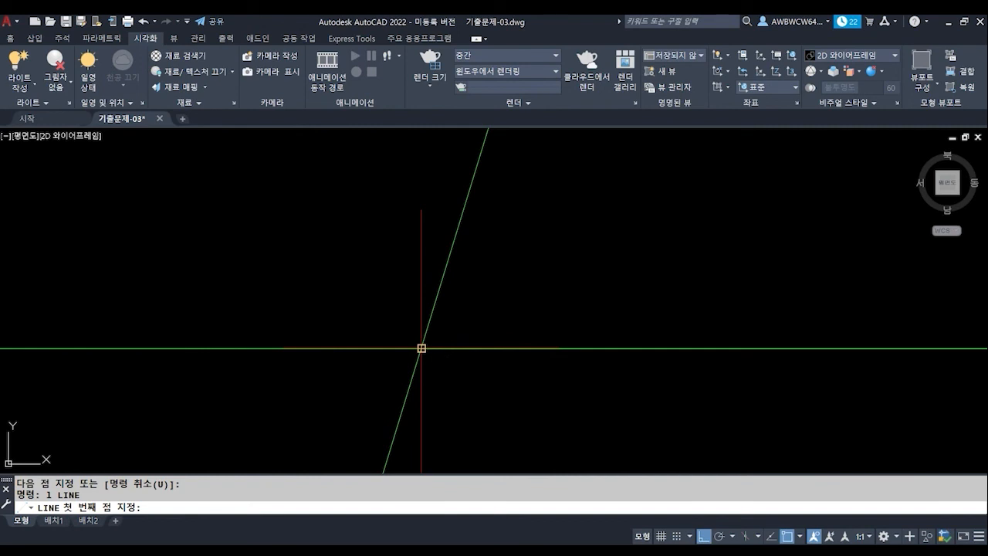
left_click(422, 348)
scroll(451, 383, "down", 5)
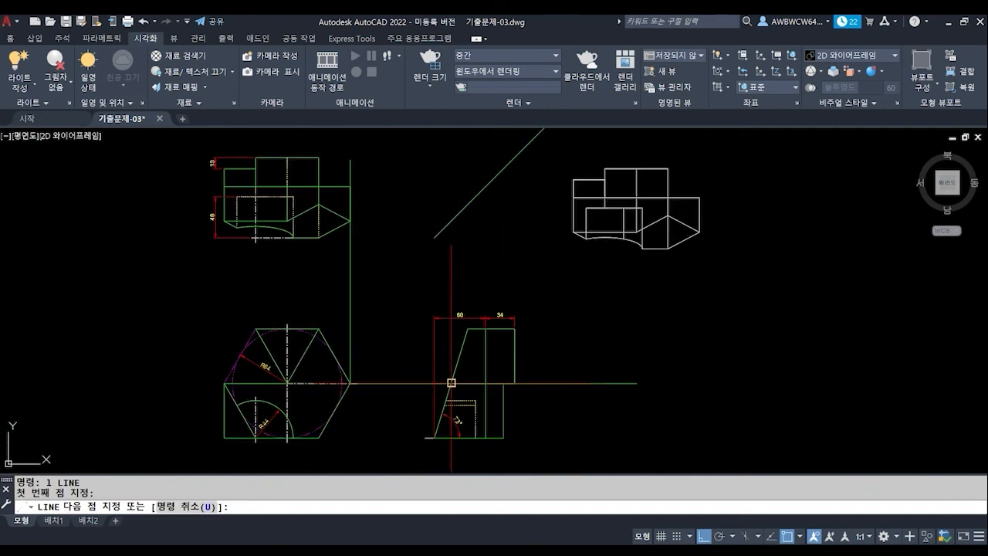
scroll(451, 383, "down", 5)
left_click(470, 240)
key("space")
- Draw a horizontal projection line from the vertical line's intersection with the 45° line across and past the top view
scroll(447, 319, "up", 5)
key("space")
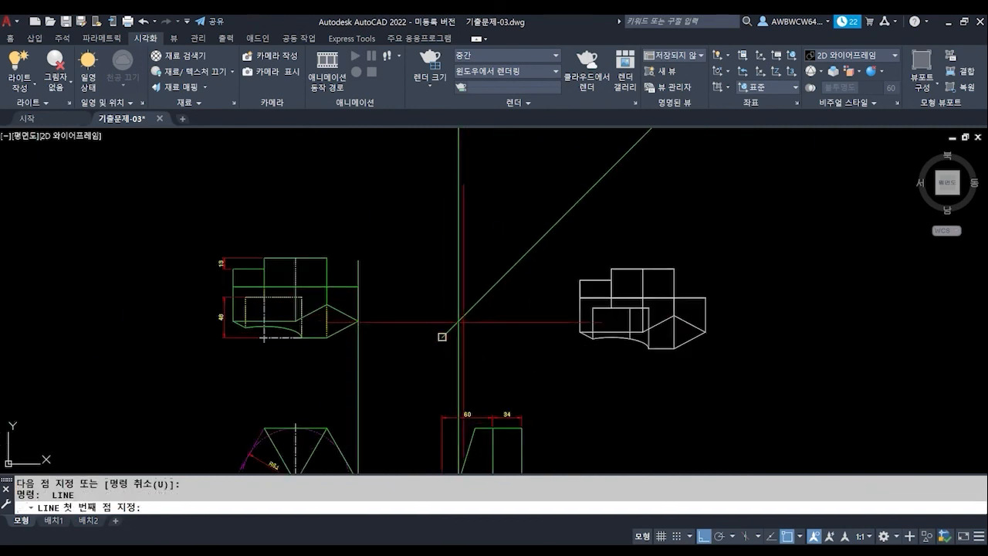
left_click(459, 321)
left_click(212, 355)
key("space")
middle_click_drag(213, 357, 244, 246)
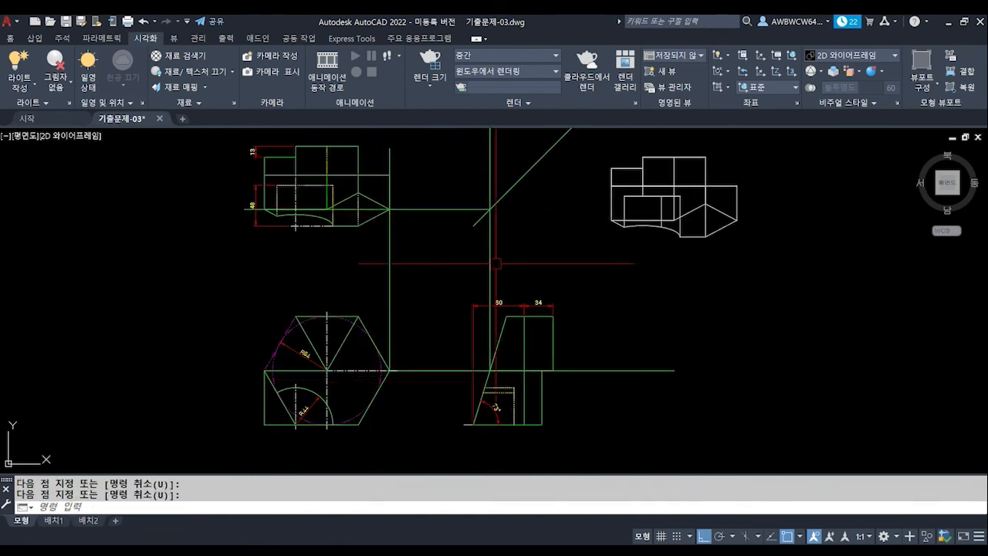
- Draw a line from the top view's right vertex over its lower slanted edge, and erase that line
scroll(394, 214, "up", 6)
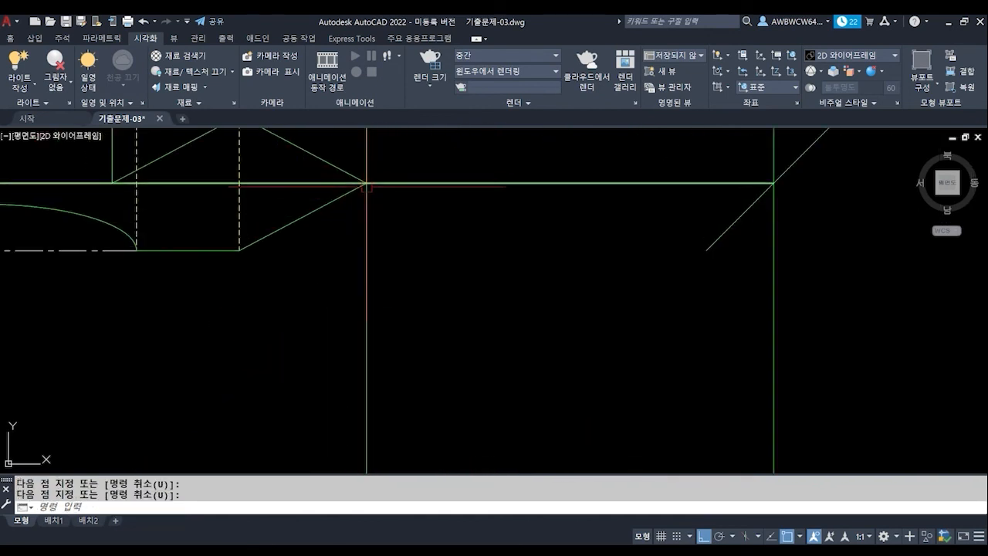
scroll(363, 186, "down", 4)
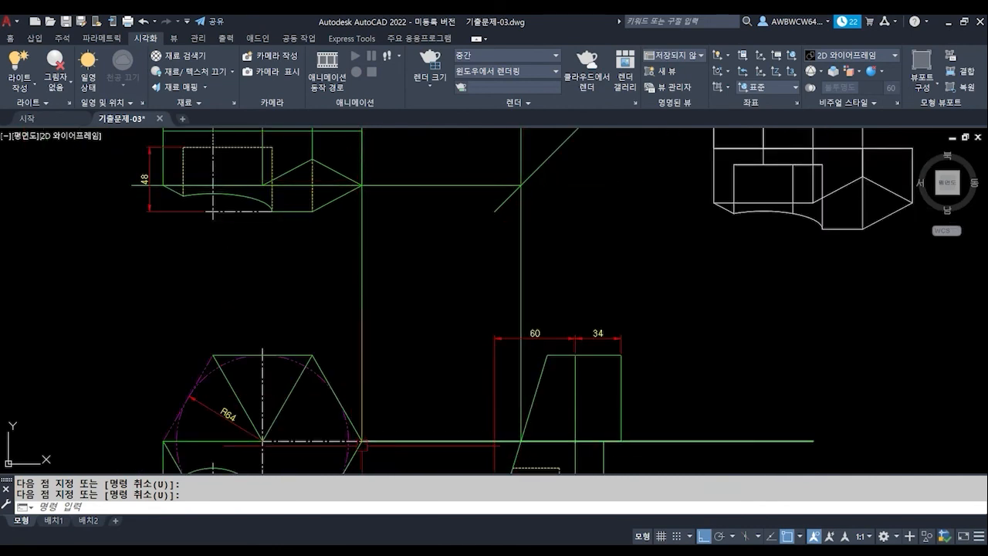
key("Return")
left_click(362, 185)
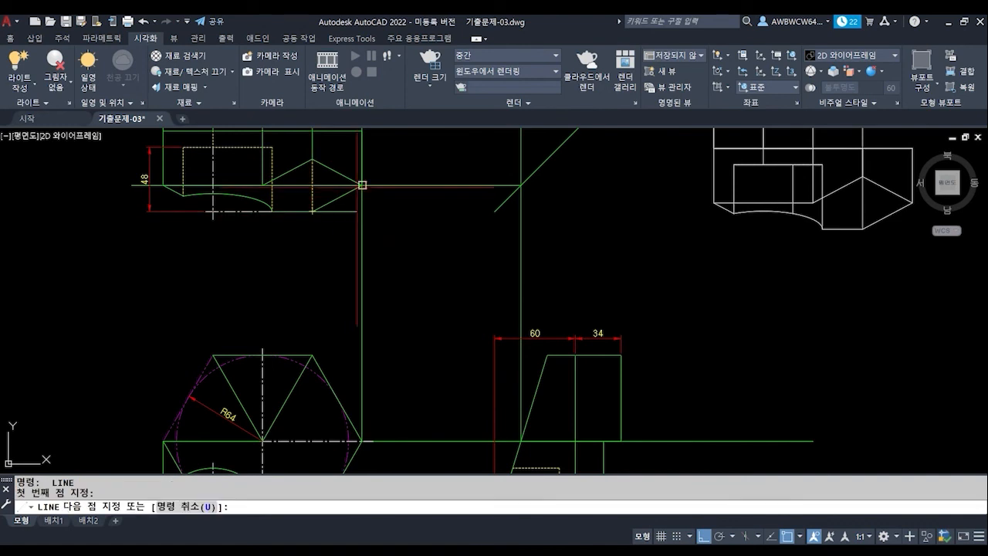
left_click(362, 185)
key("Return")
left_click(337, 199)
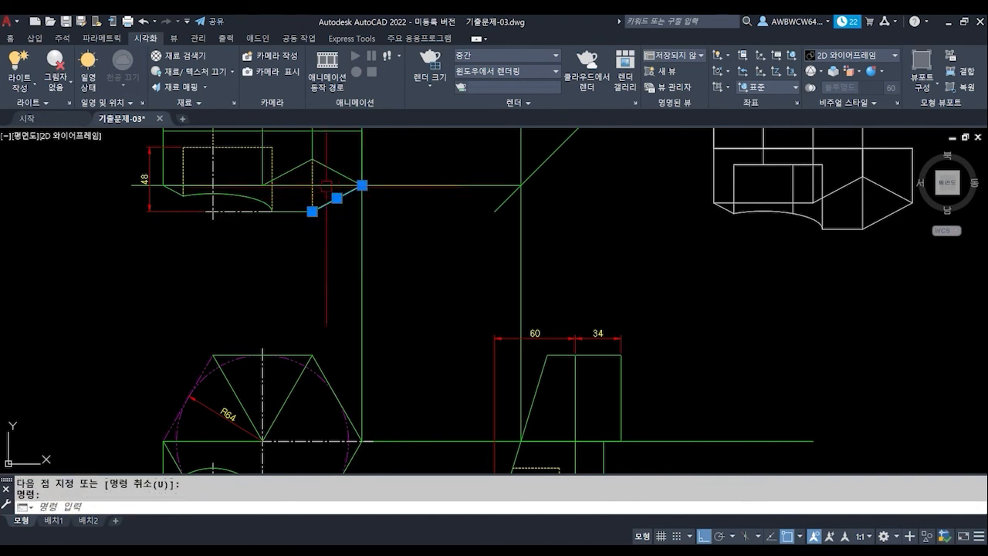
type("e")
key("Return")
- Select the vertical projection line linking the hexagon's right vertex to the top view
left_click(362, 229)
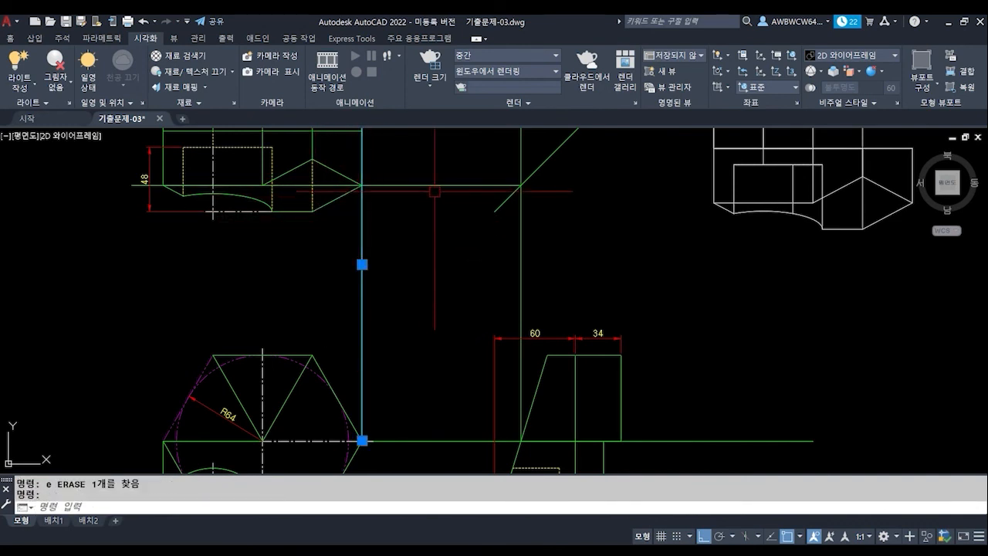